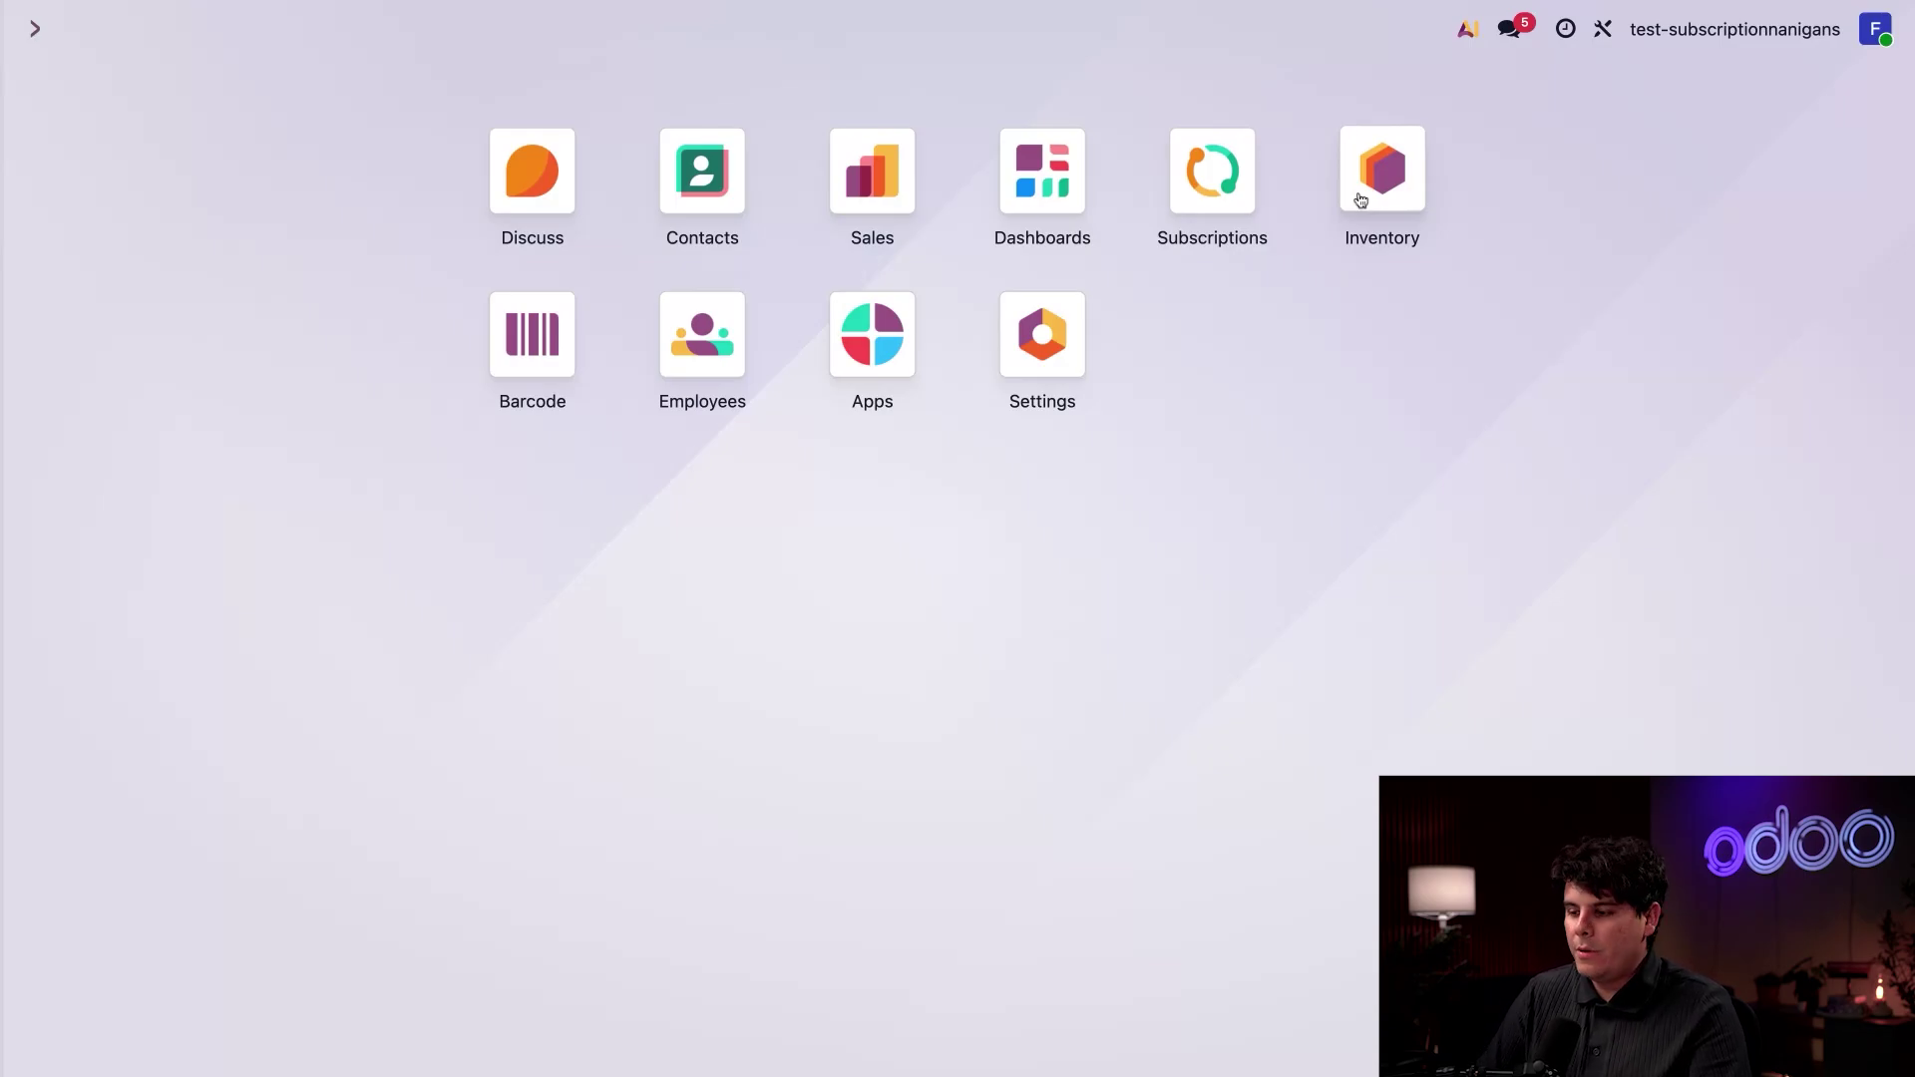
Step: Search the general settings for 'delivery' options
{"action": "left_click", "coordinate": [1043, 353]}
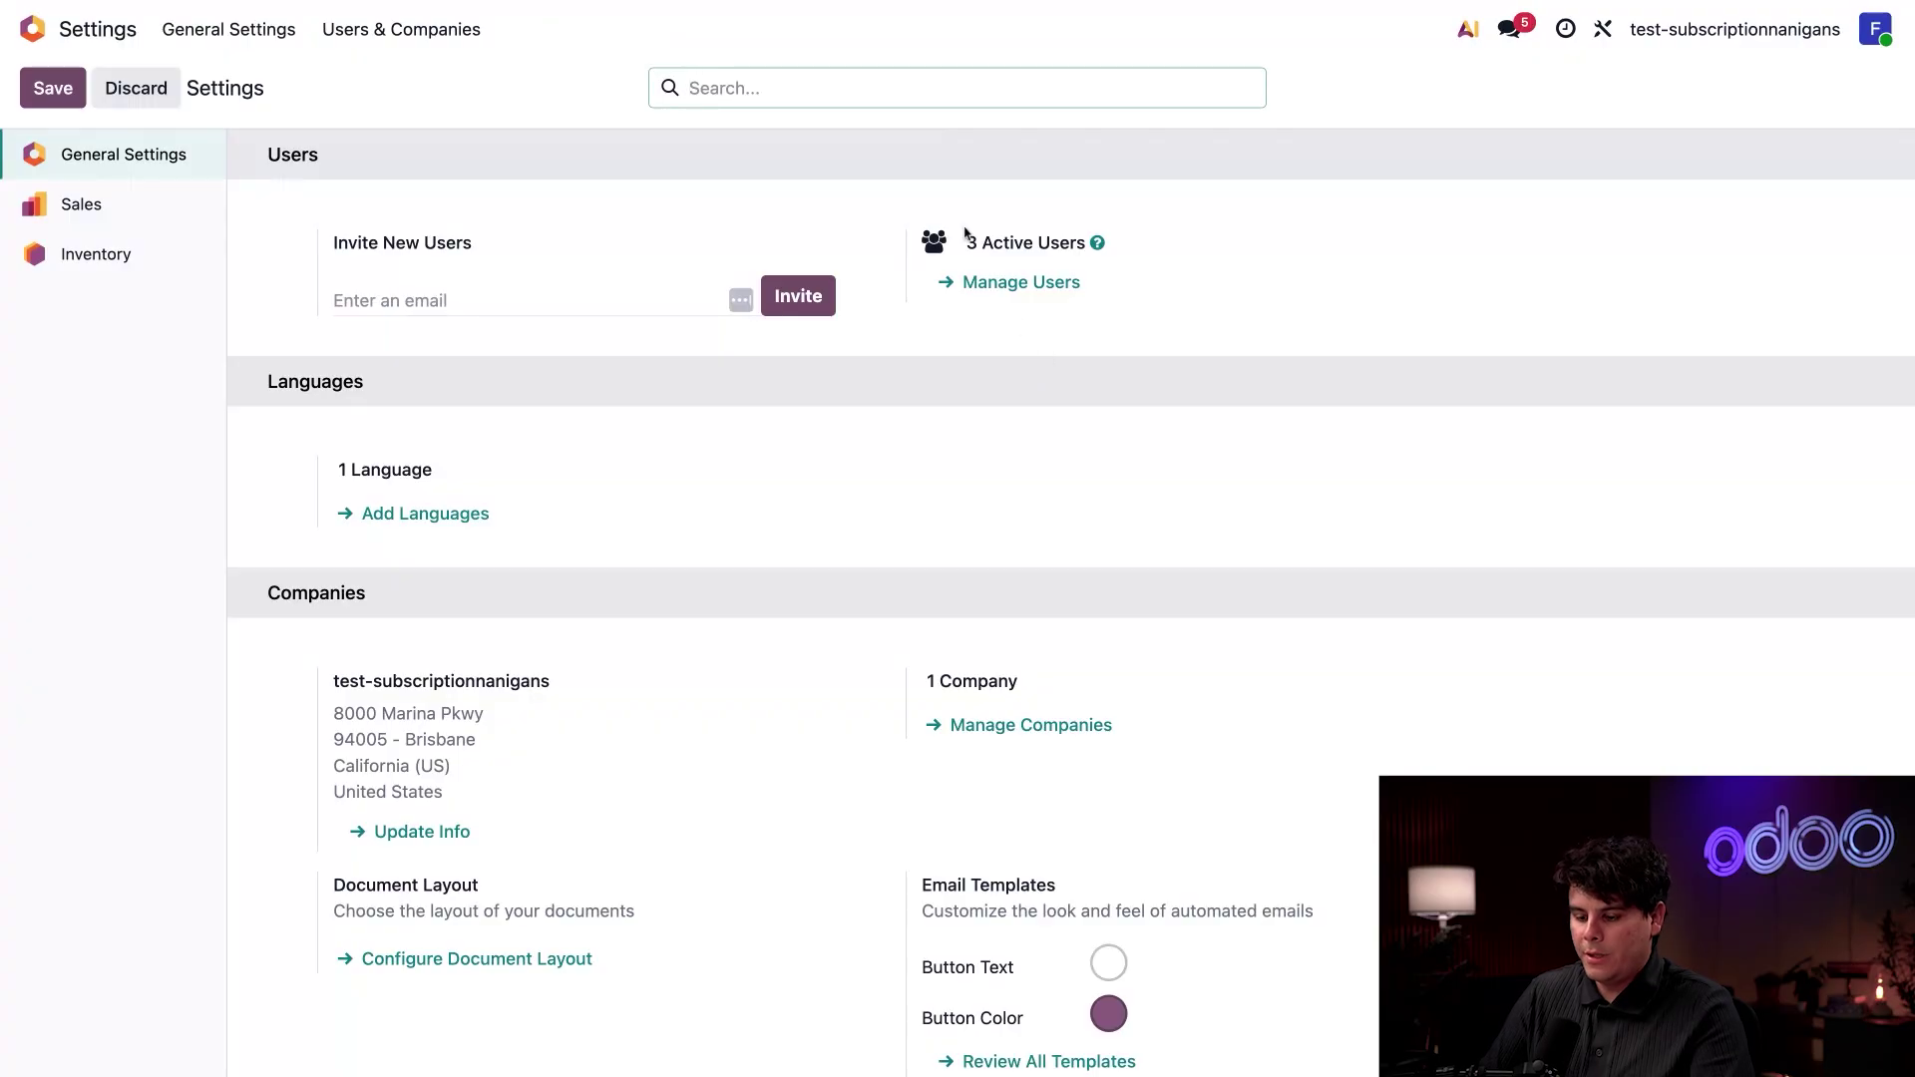
{"action": "type", "text": "delivery"}
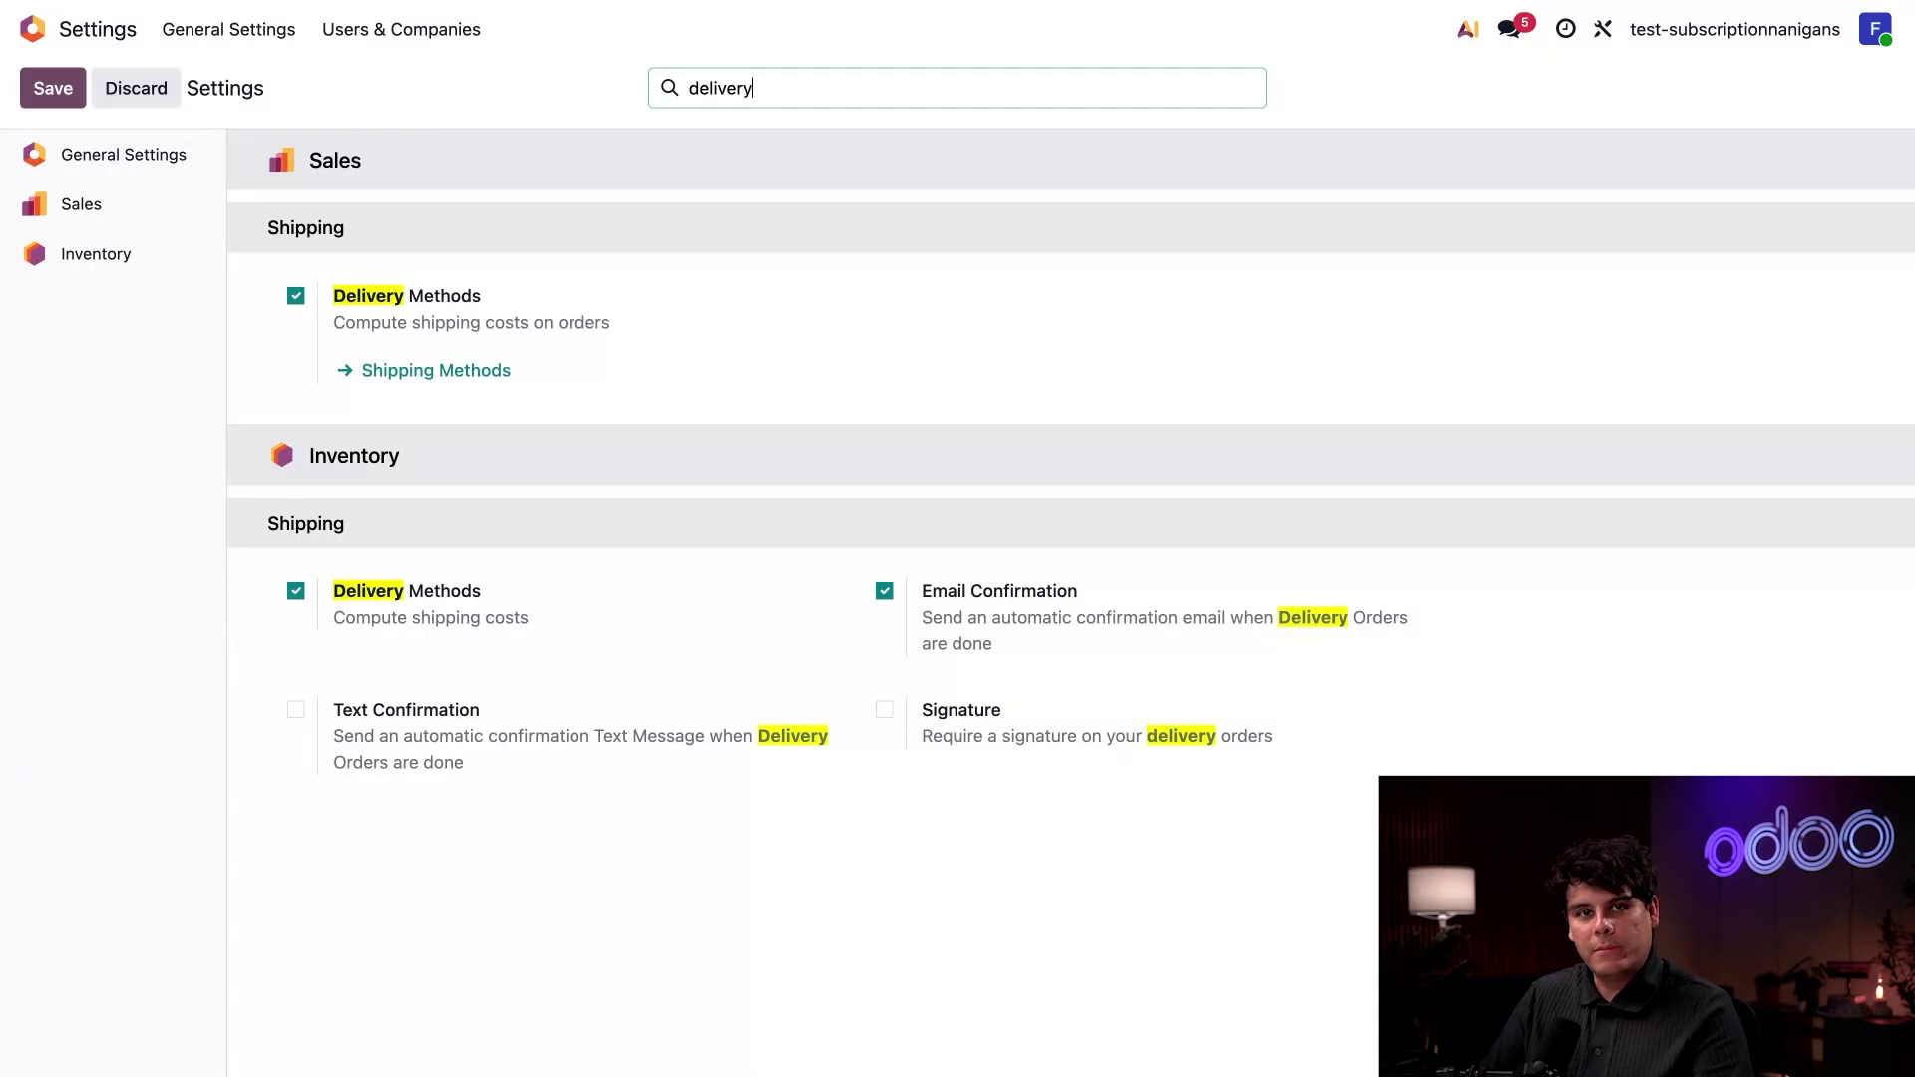
{"action": "left_click", "coordinate": [34, 28]}
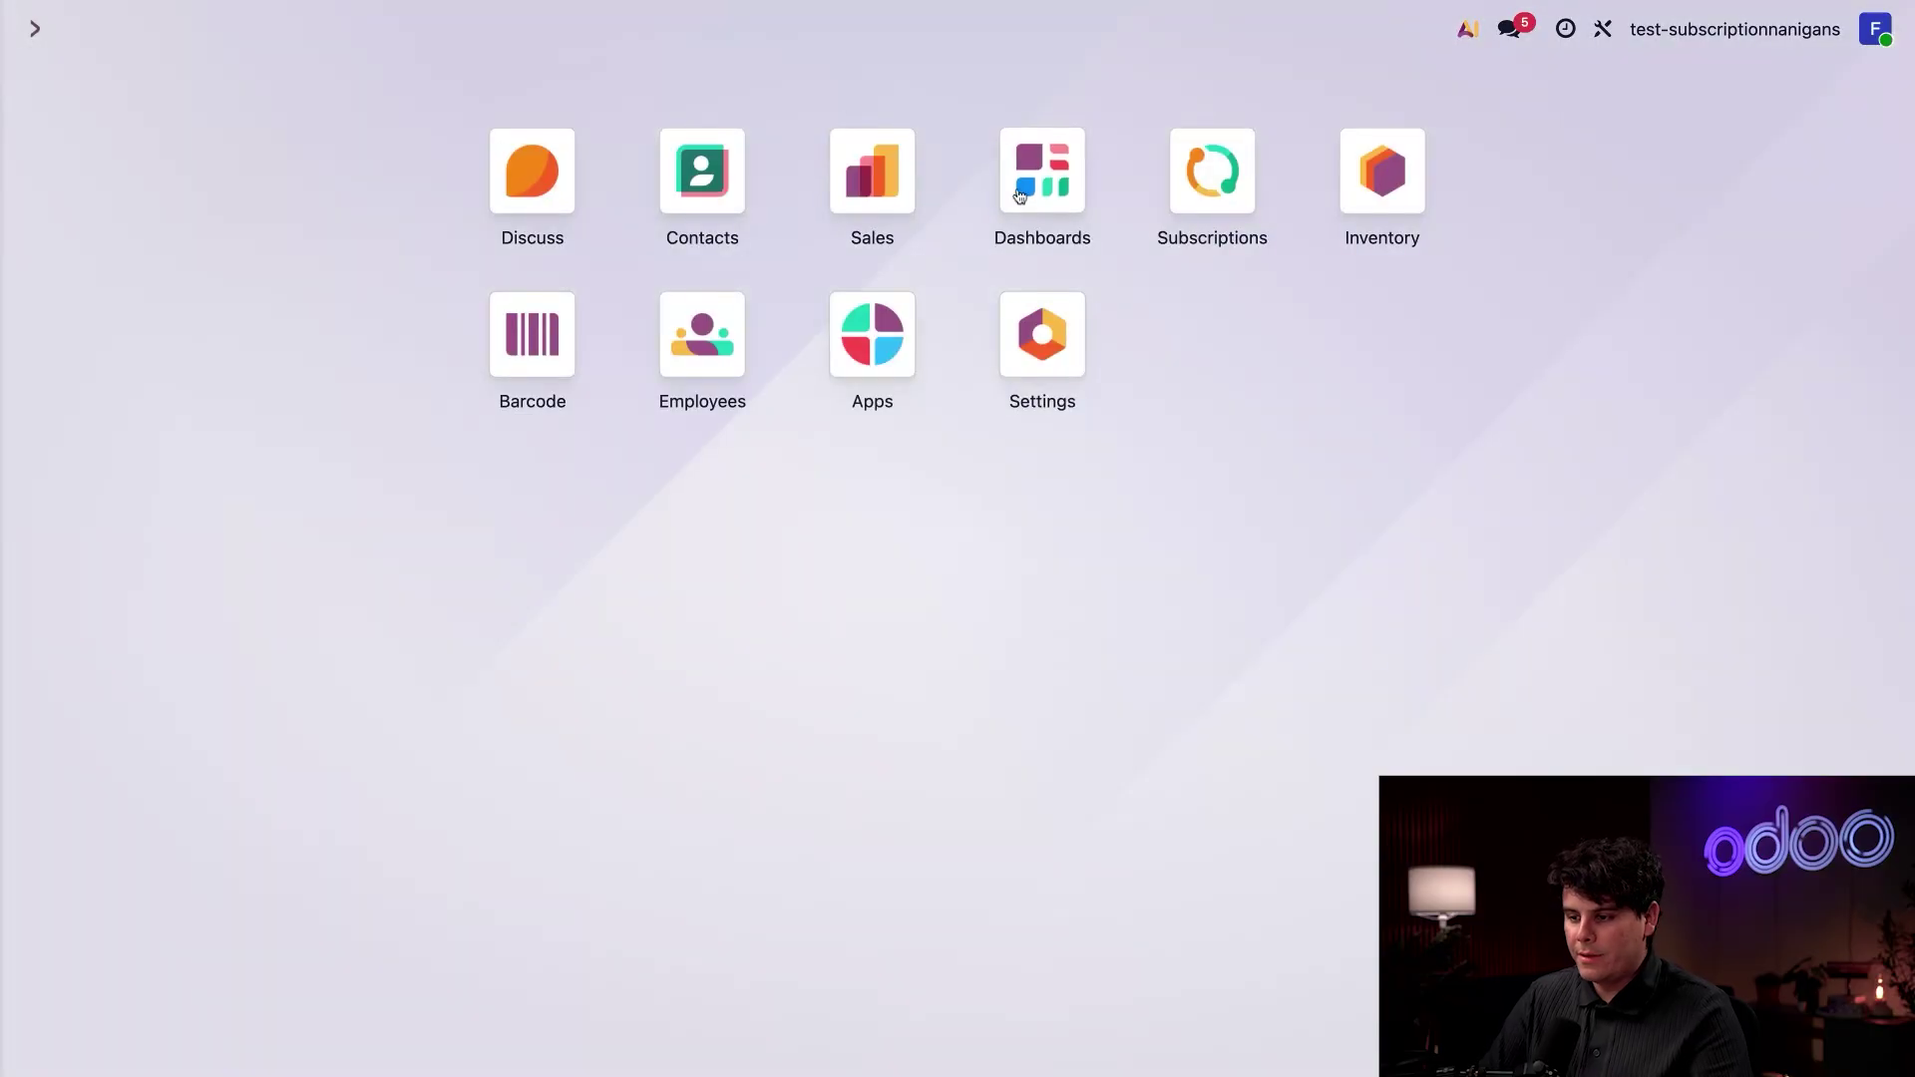
Step: Start a new subscription product from Subscriptions > Products
{"action": "left_click", "coordinate": [1185, 200]}
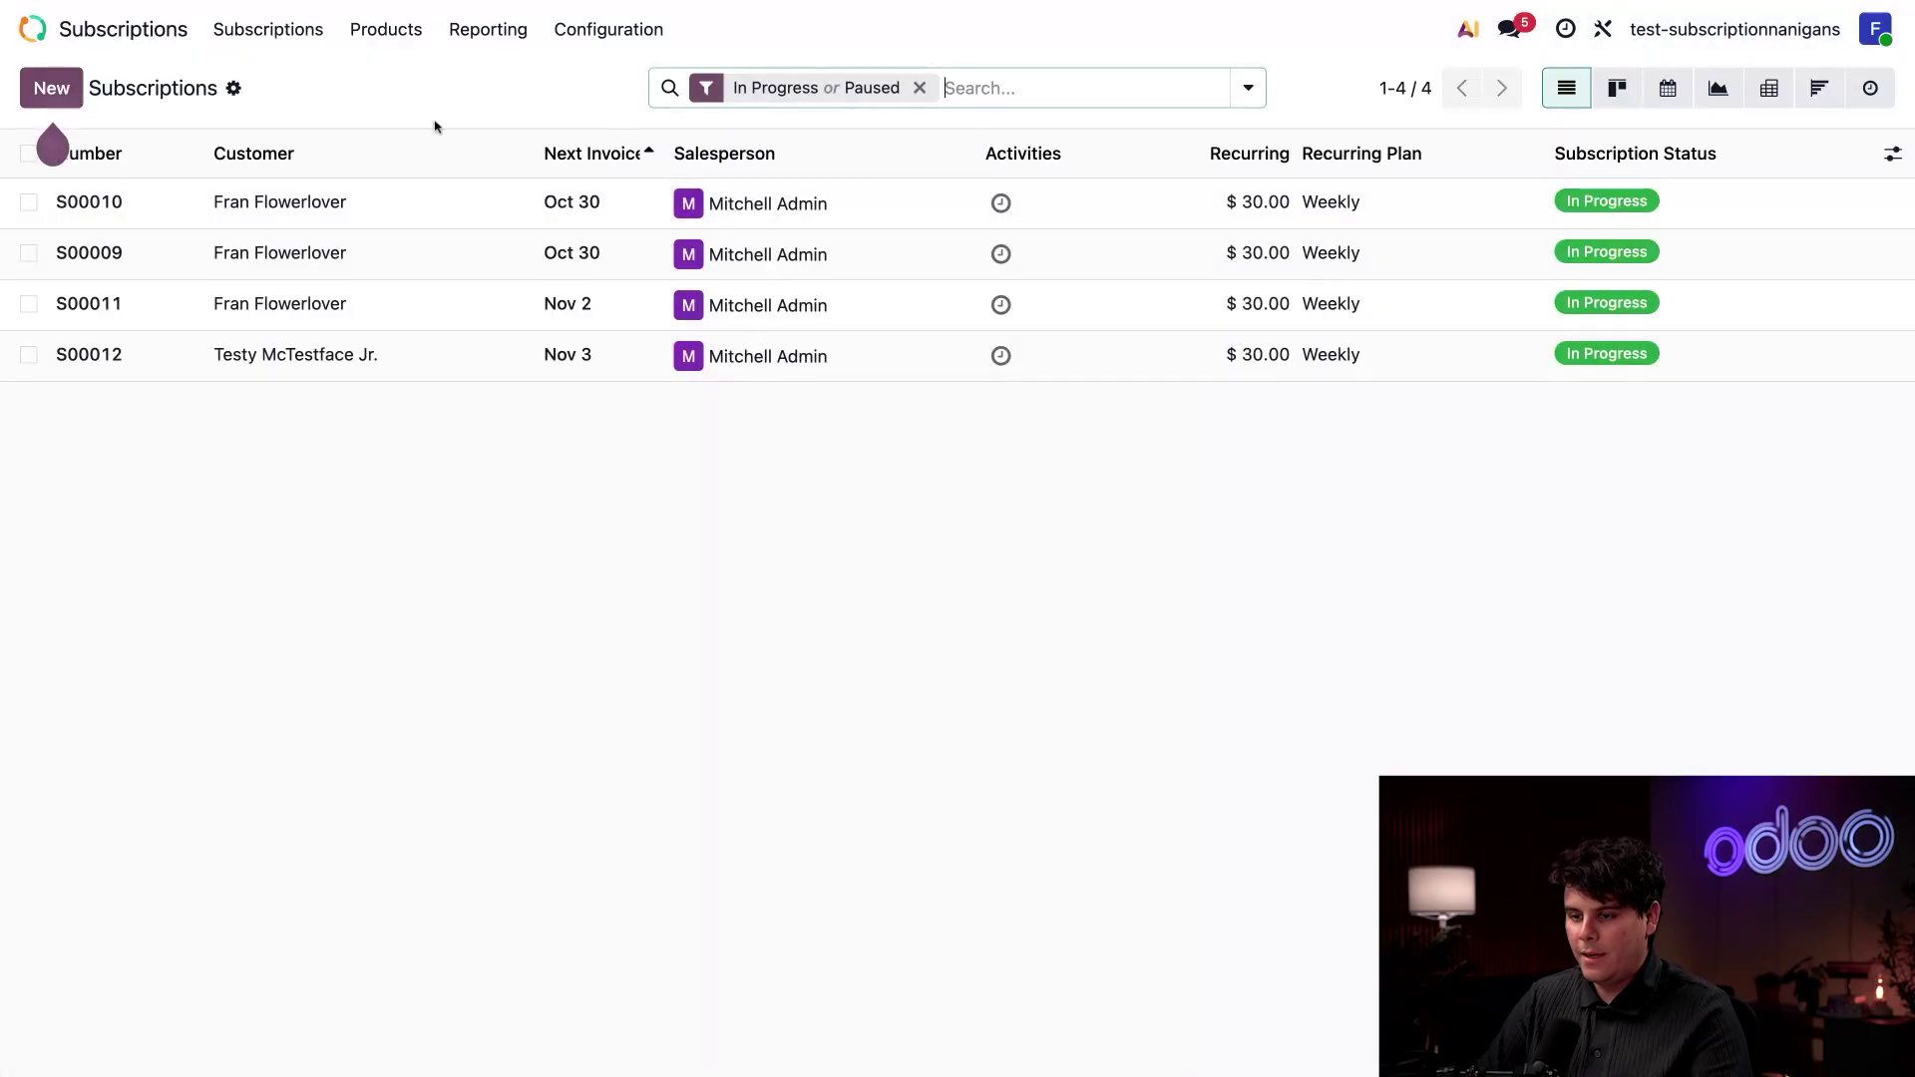
{"action": "left_click", "coordinate": [384, 32]}
{"action": "left_click", "coordinate": [379, 77]}
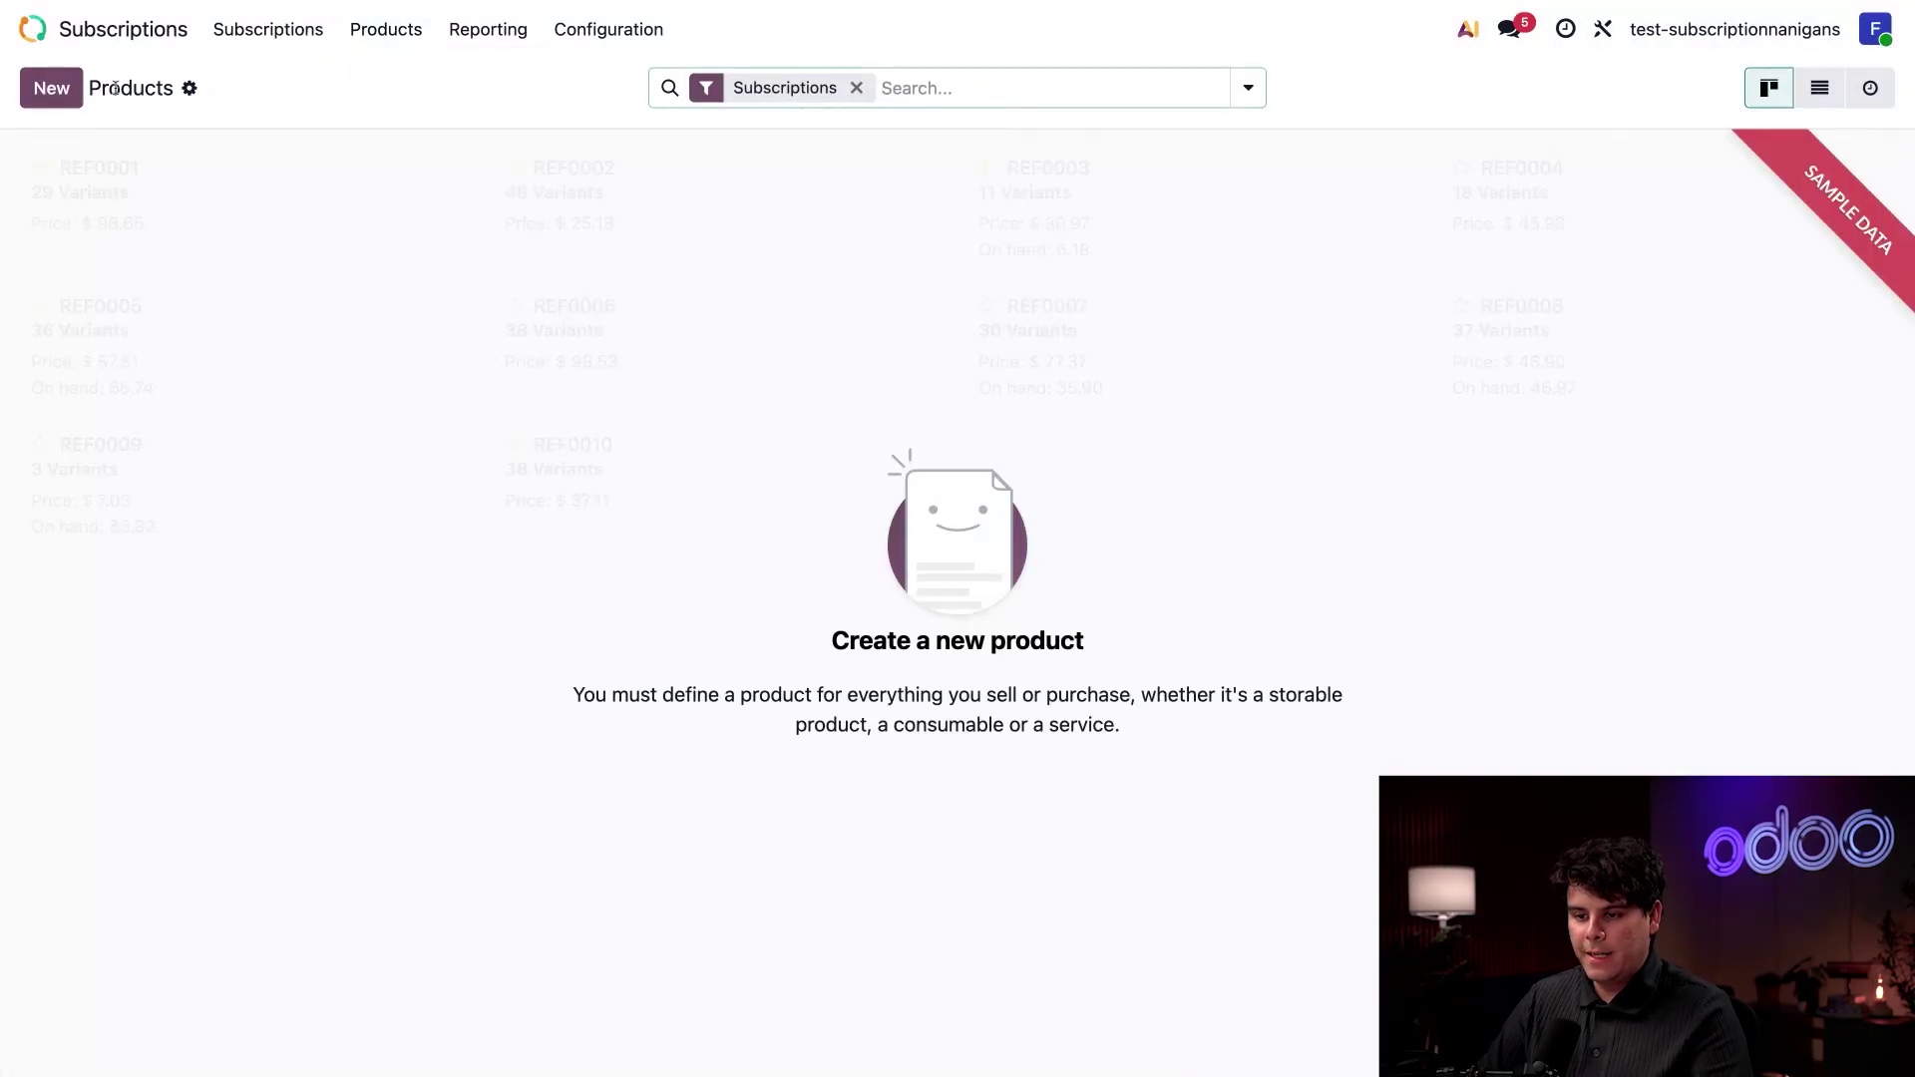
{"action": "left_click", "coordinate": [66, 87]}
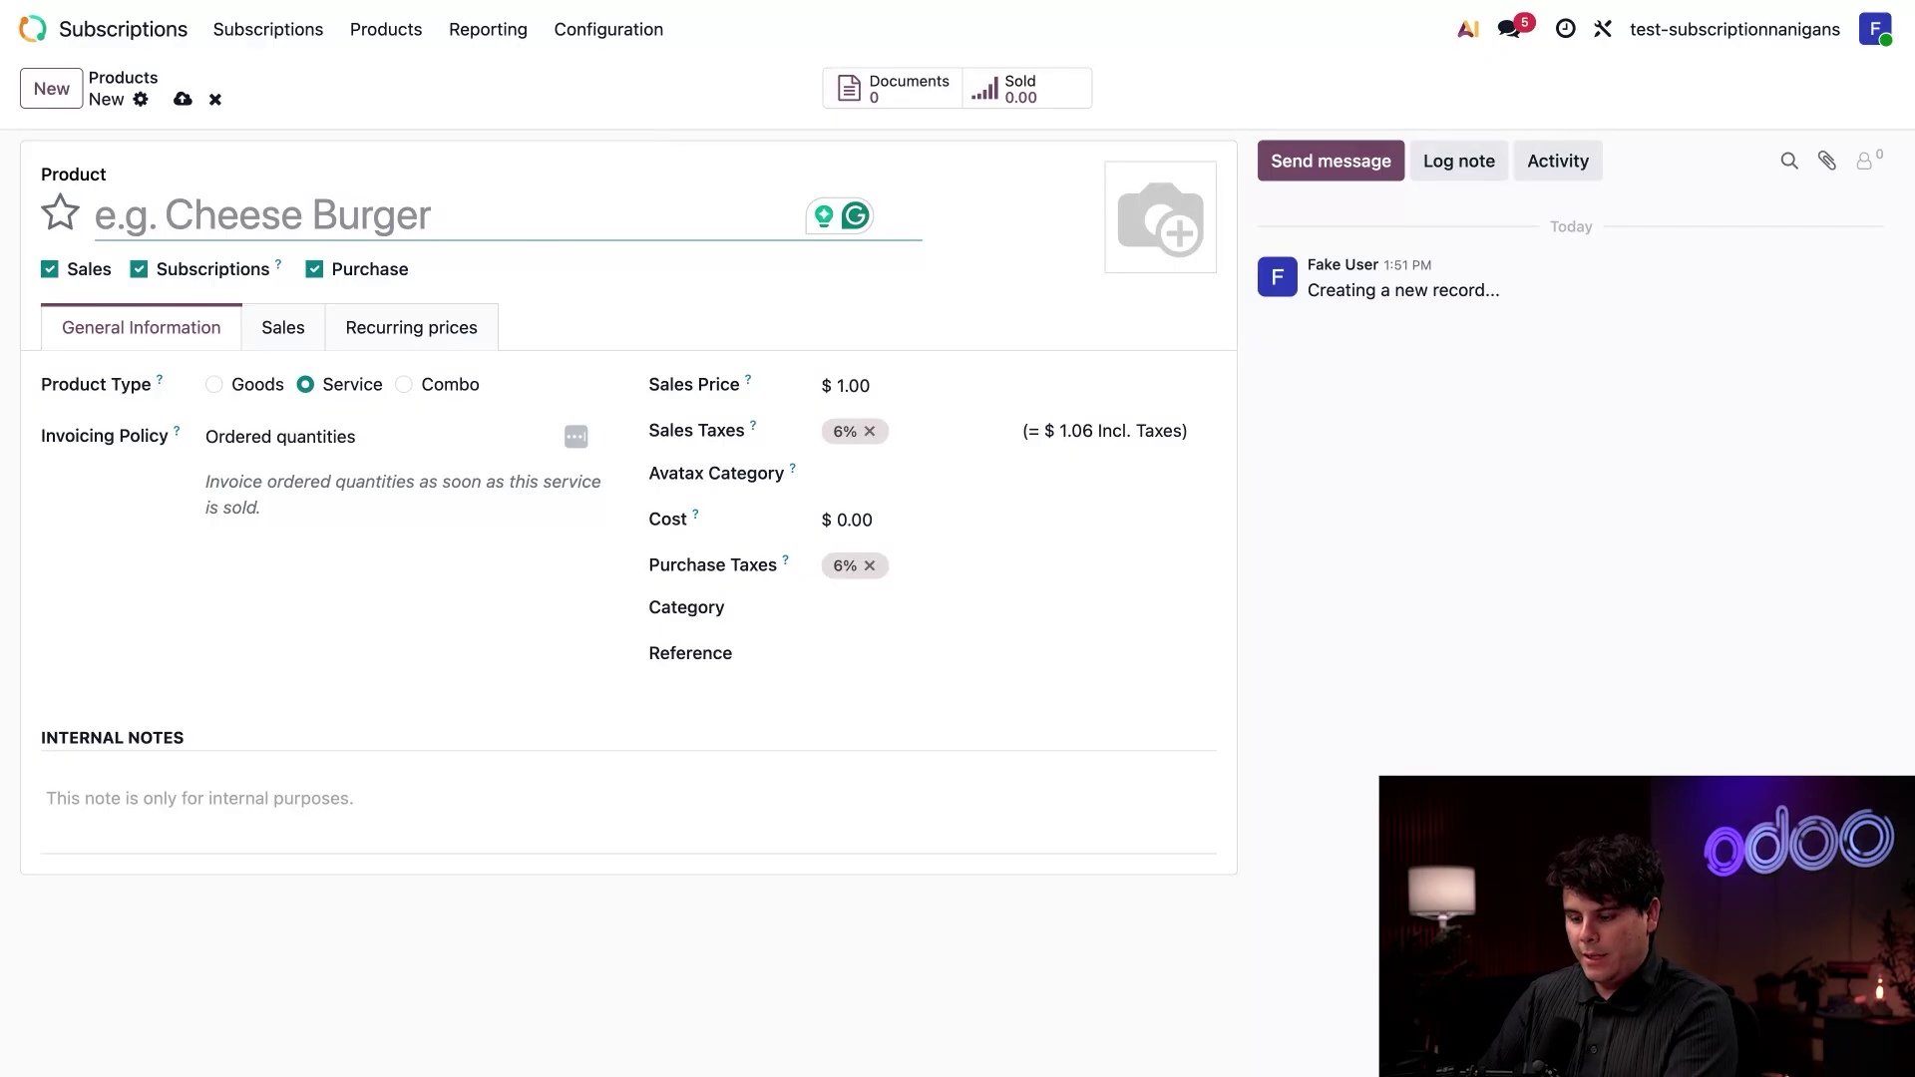
Step: Save a new Goods product named 'Flower Fun Box' with its recurring prices displayed
{"action": "type", "text": "Flower Fun Box"}
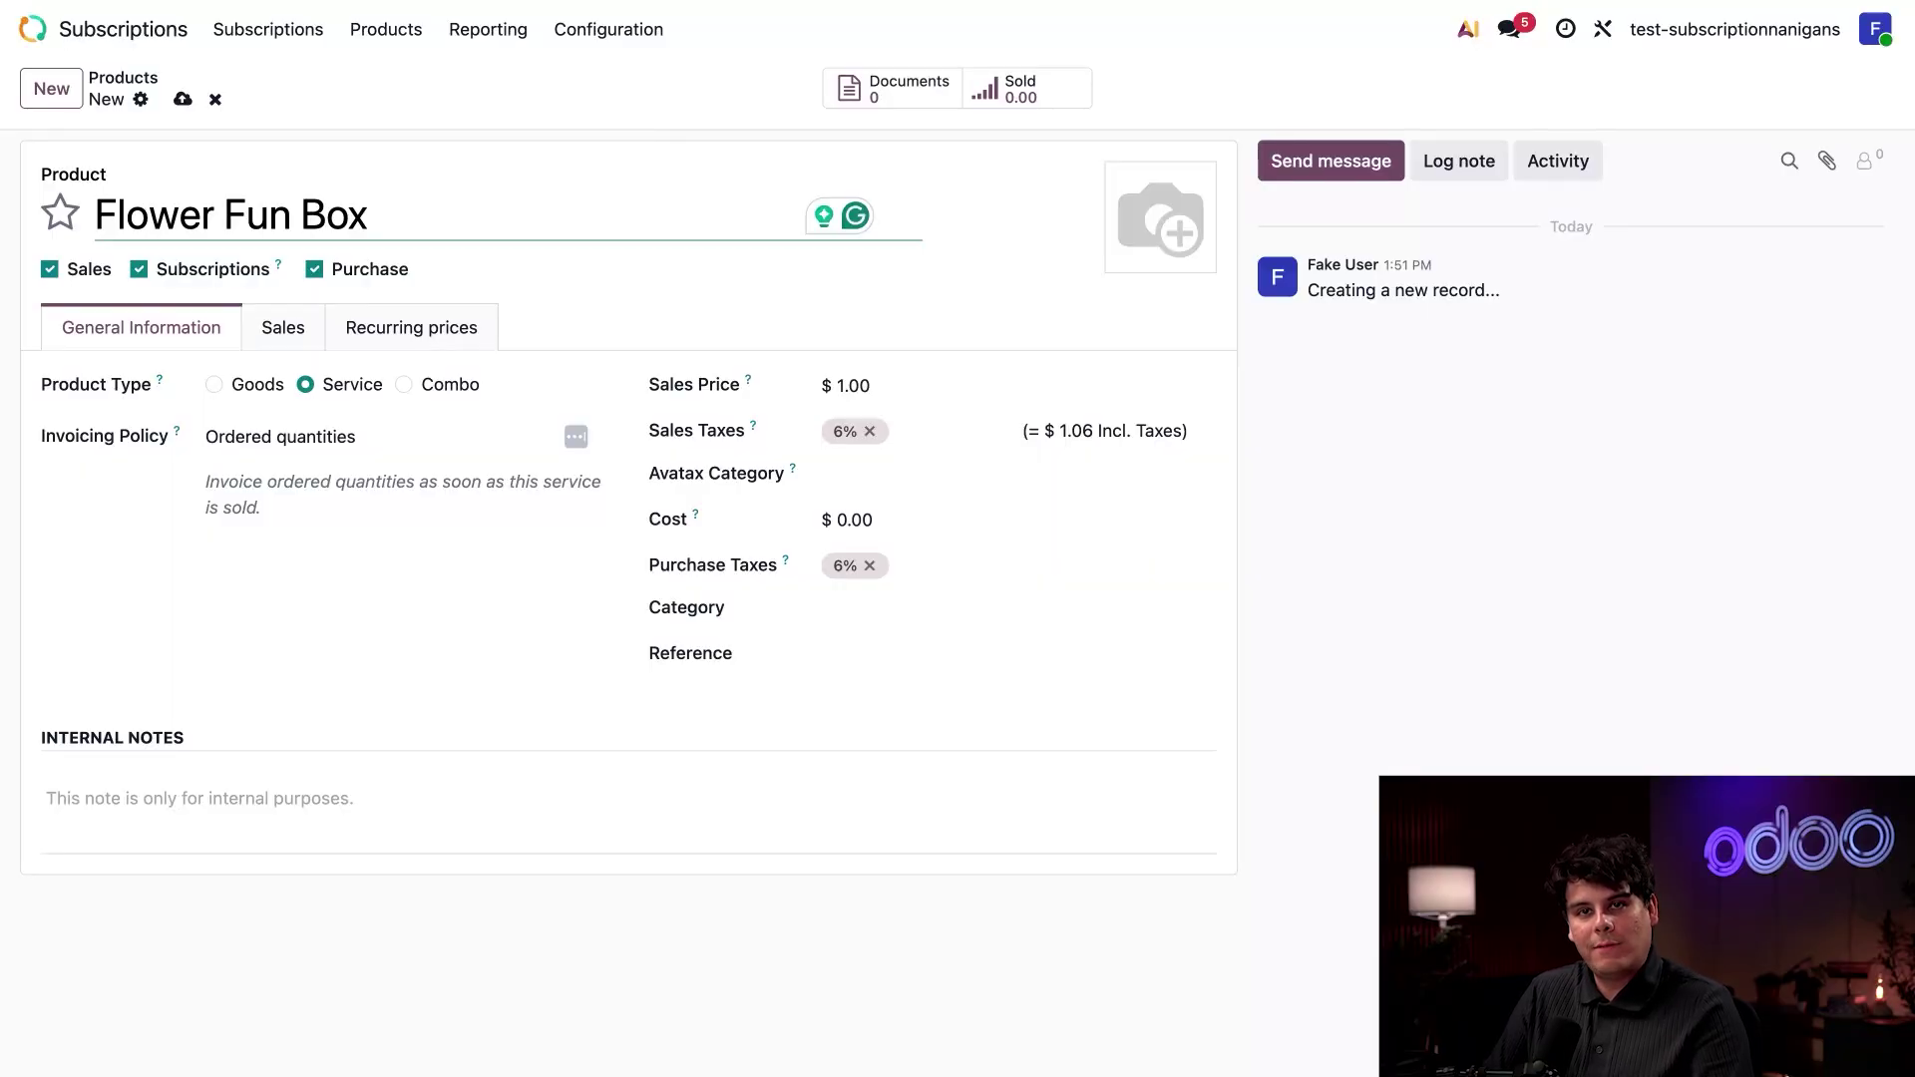
{"action": "left_click", "coordinate": [220, 385]}
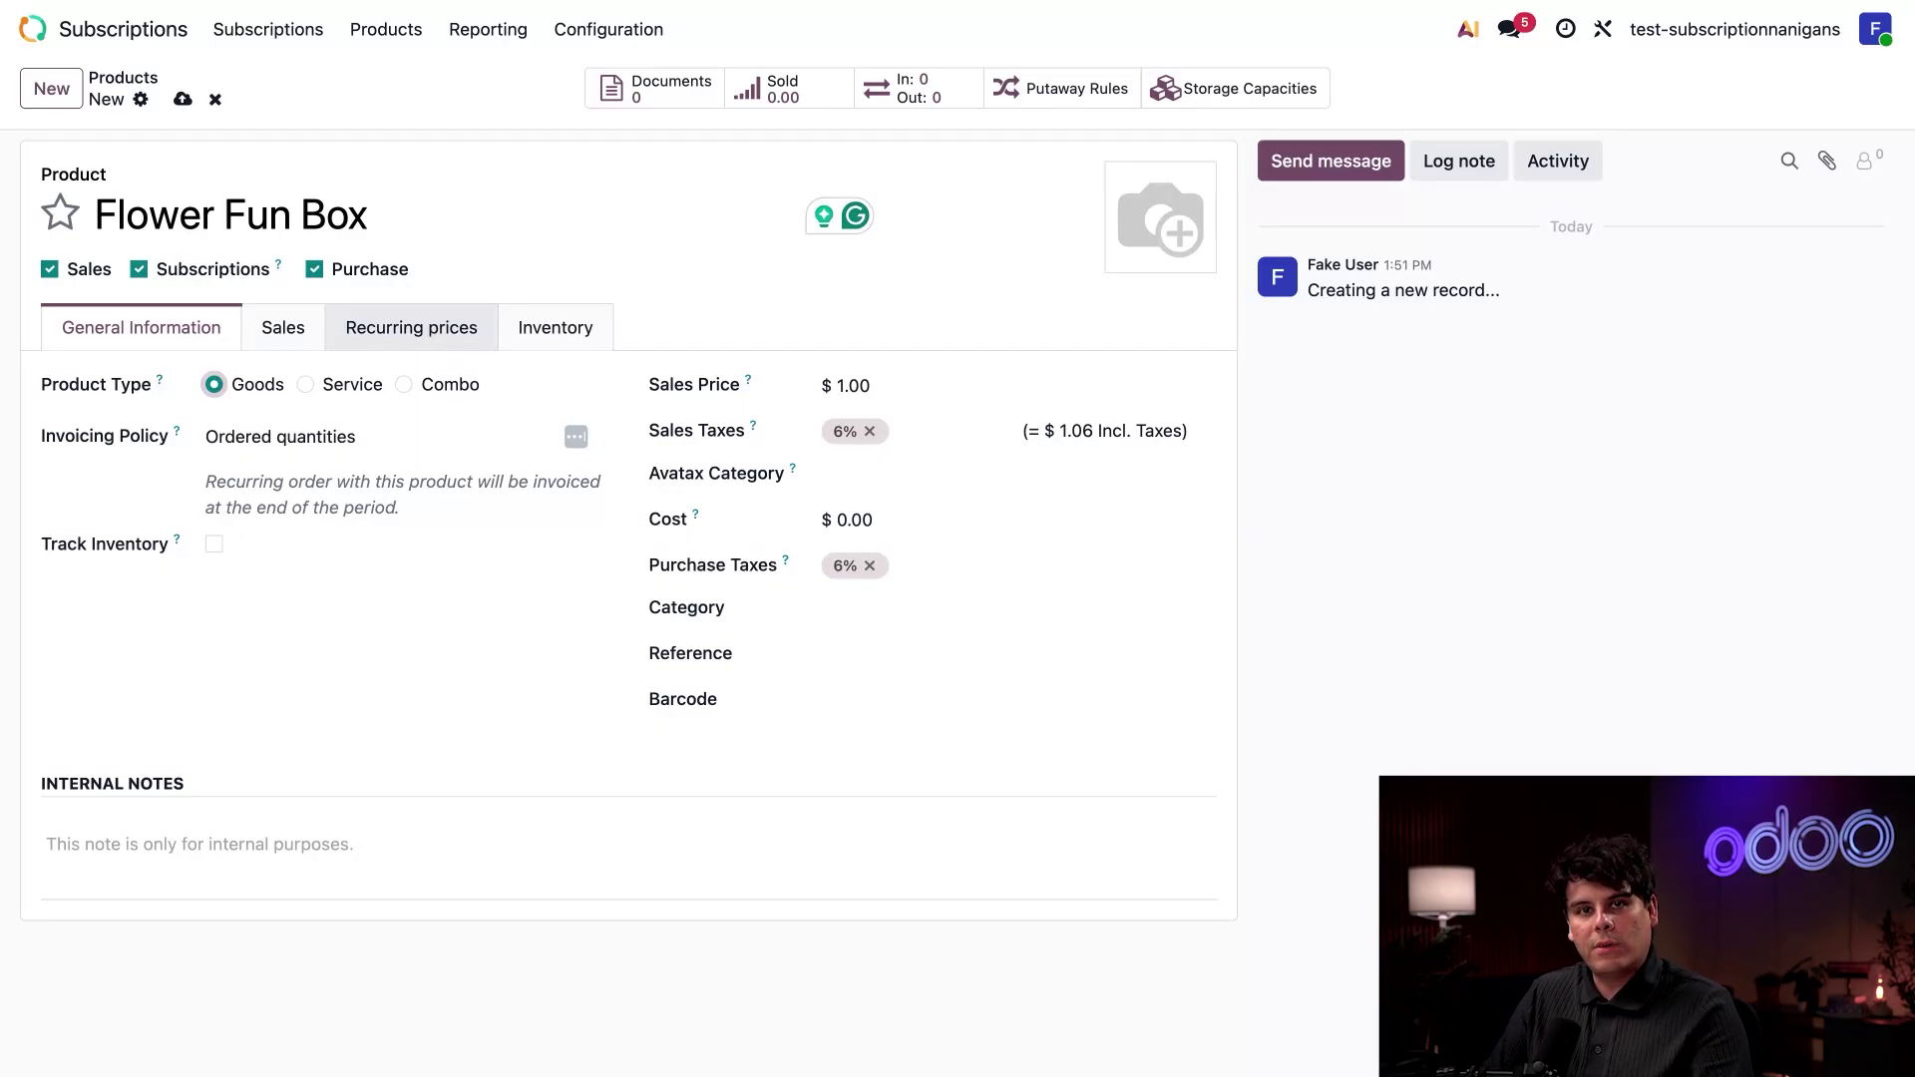
{"action": "left_click", "coordinate": [411, 327]}
{"action": "left_click", "coordinate": [182, 98]}
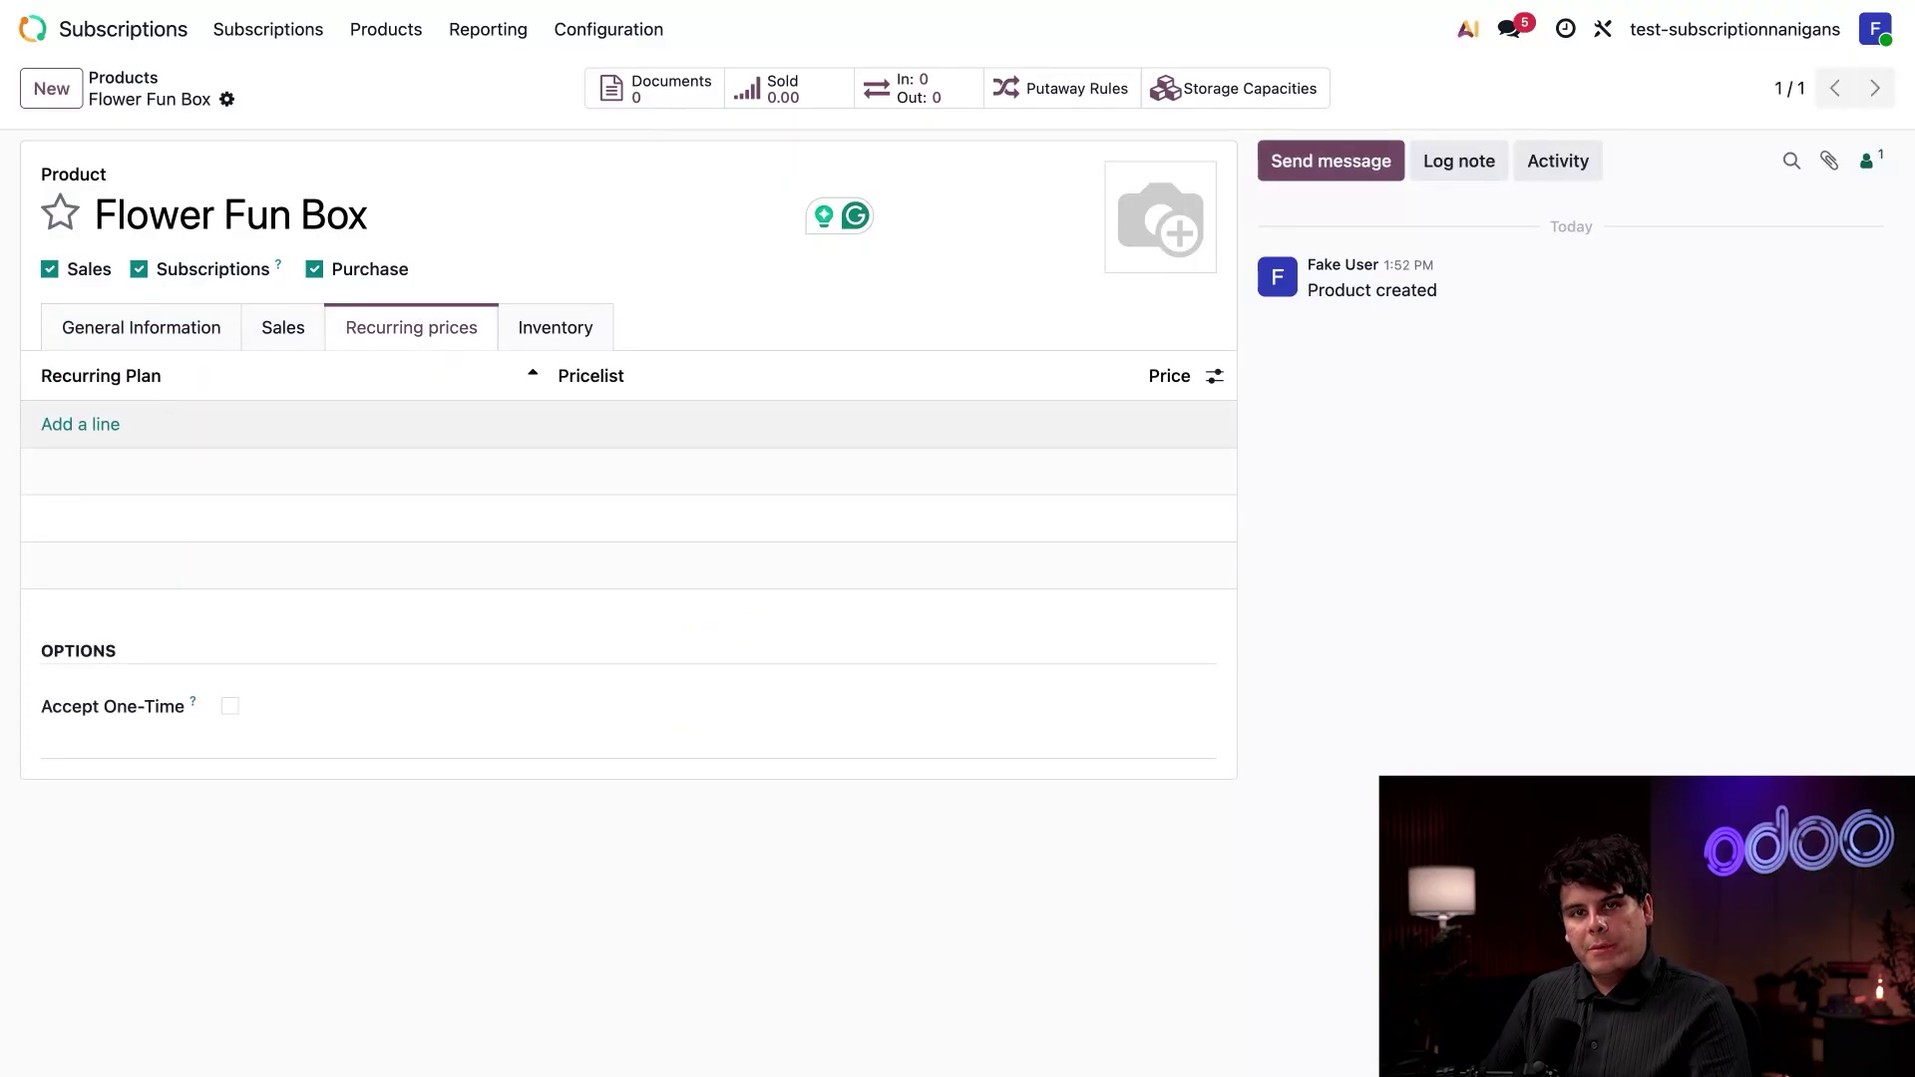
Step: Add a new 'Weekly' recurring plan billed every 1 week to Flower Fun Box
{"action": "left_click", "coordinate": [78, 425]}
{"action": "type", "text": "Weekly"}
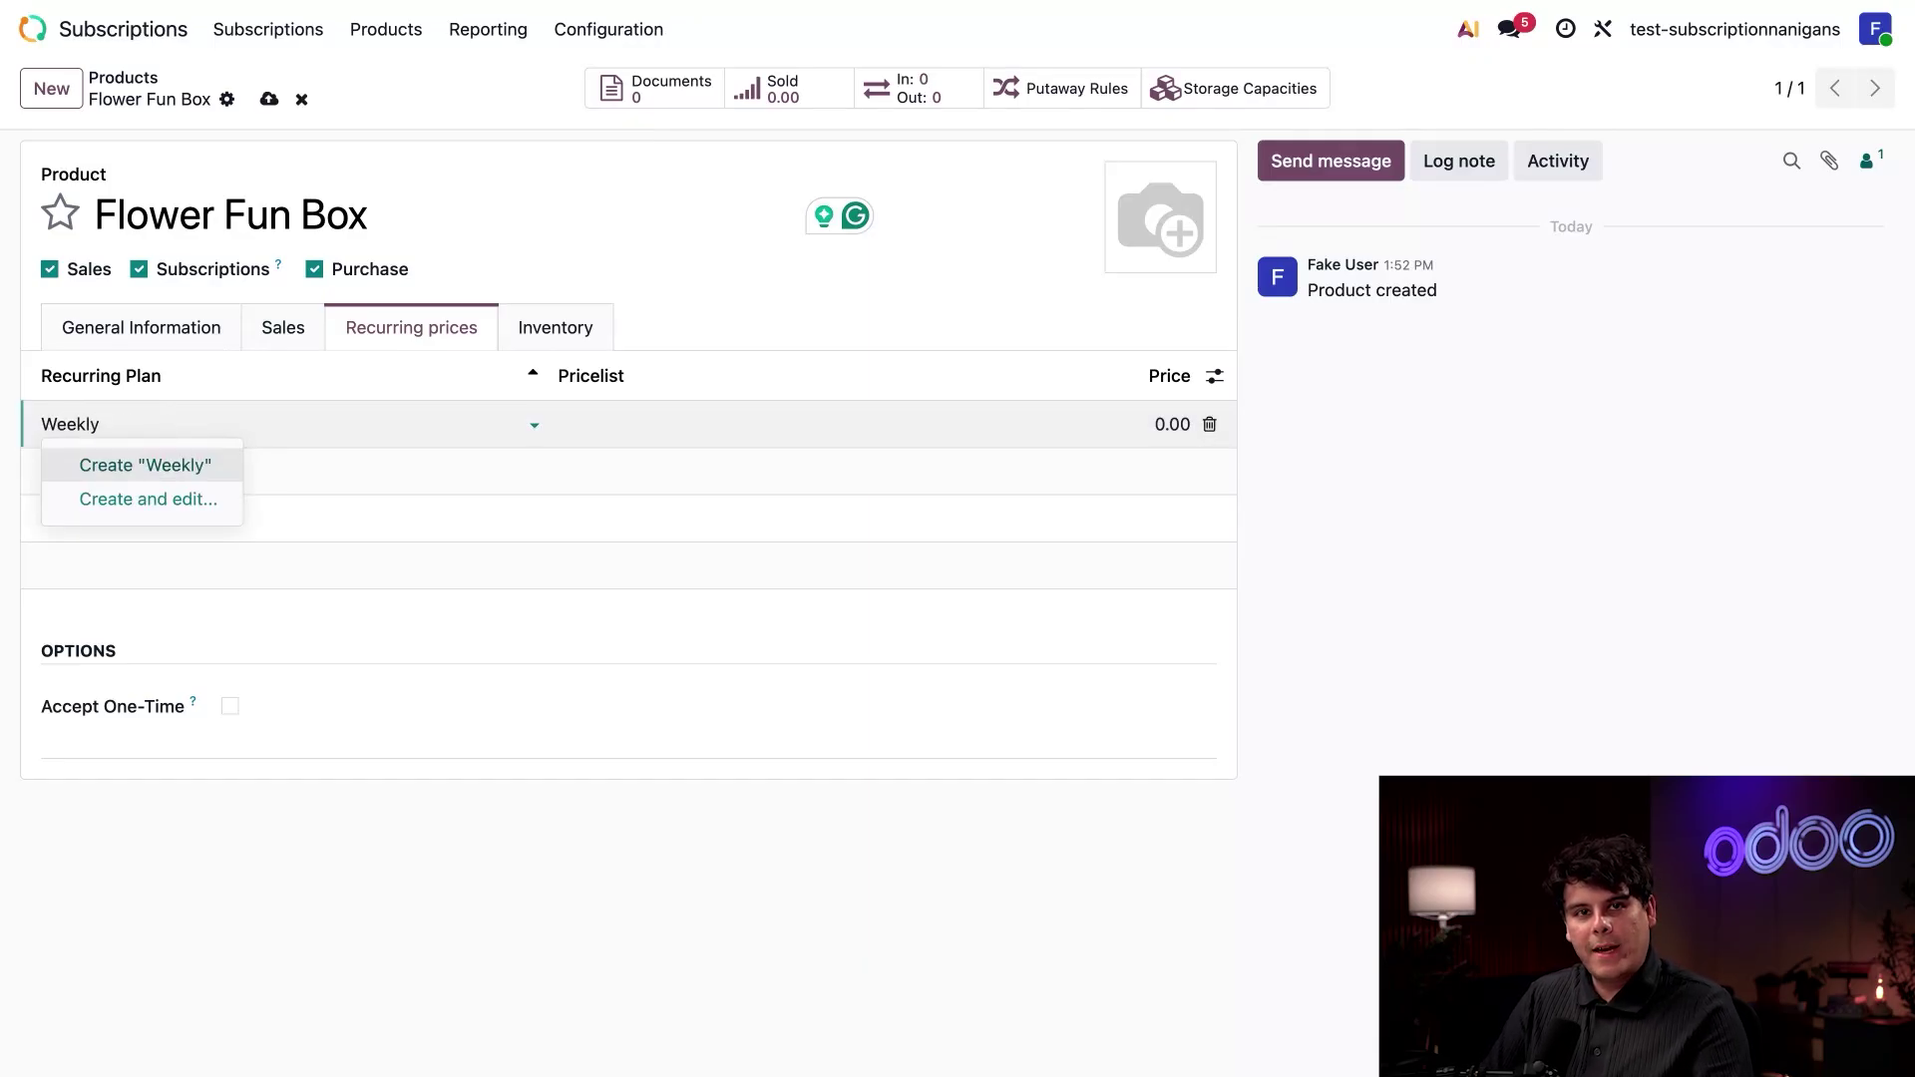
{"action": "left_click", "coordinate": [156, 498]}
{"action": "left_click", "coordinate": [513, 365]}
{"action": "left_click", "coordinate": [660, 365]}
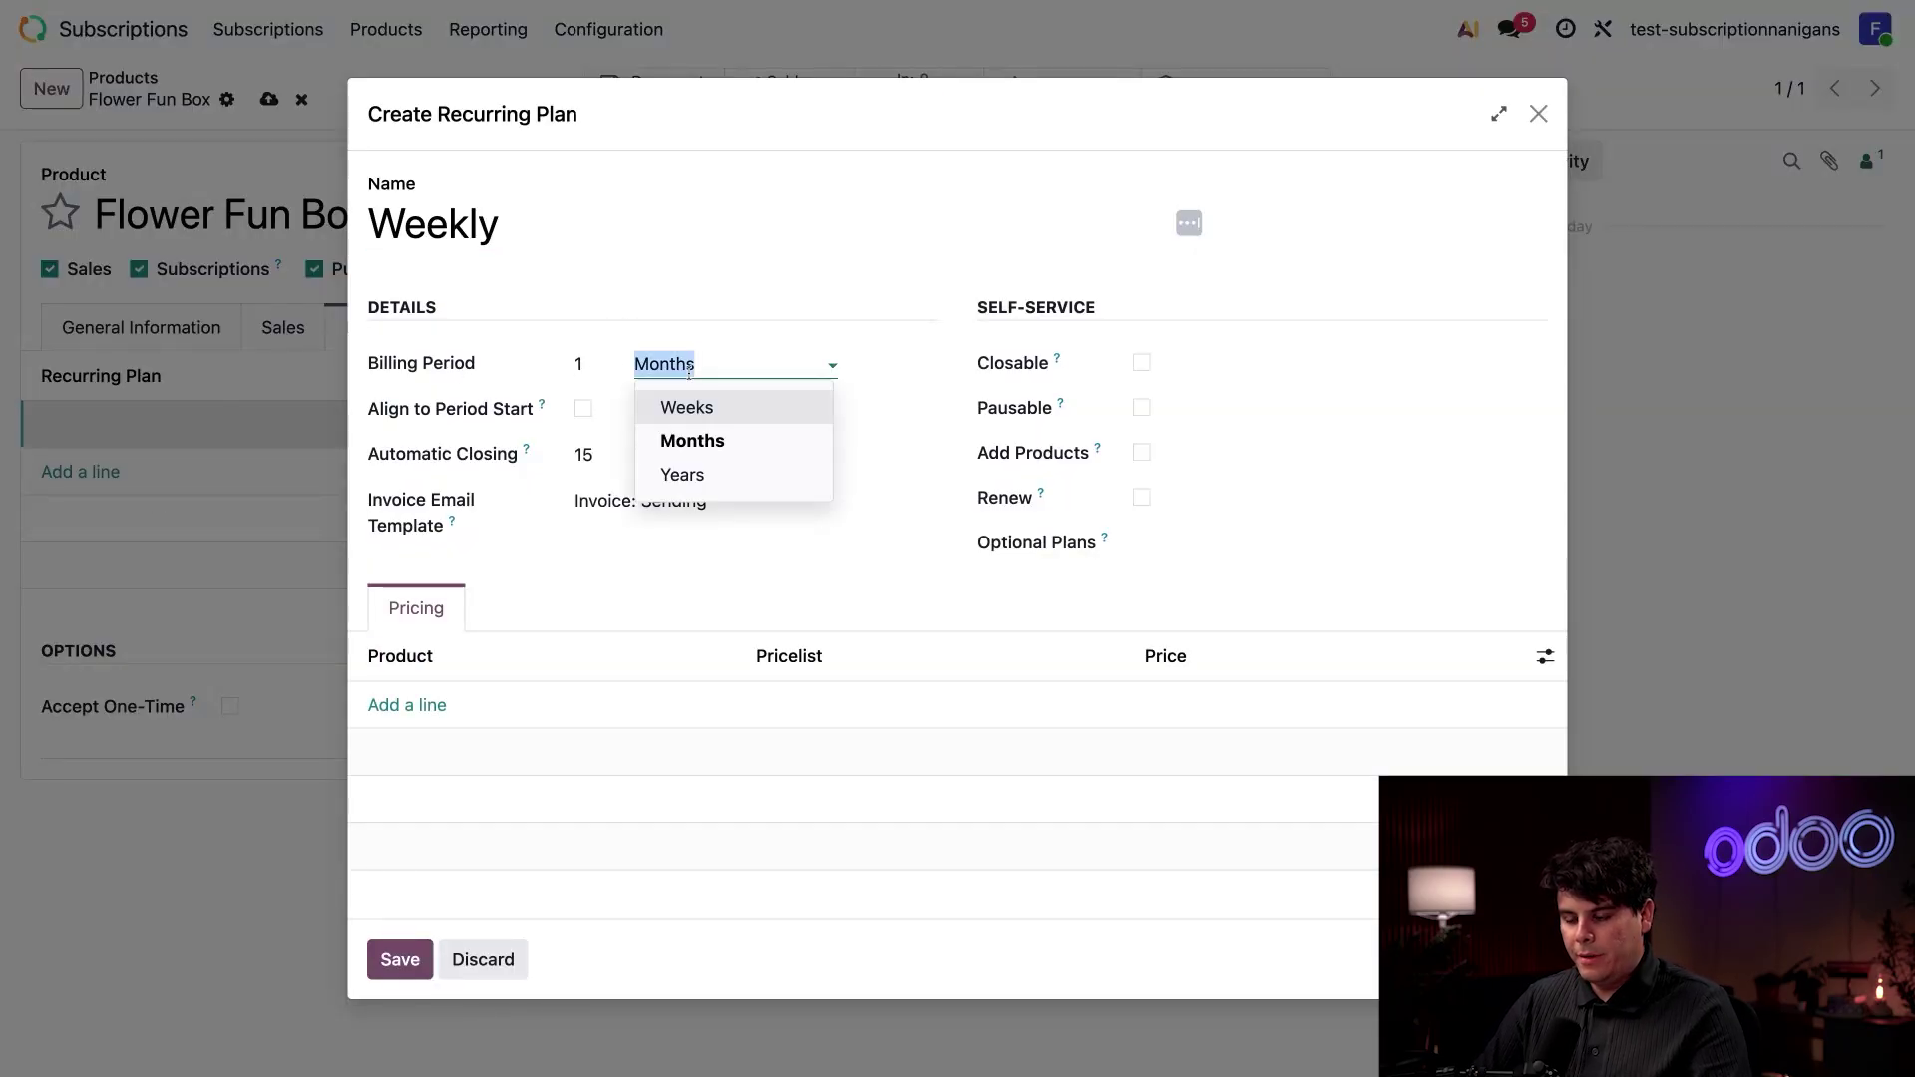
{"action": "left_click", "coordinate": [714, 410]}
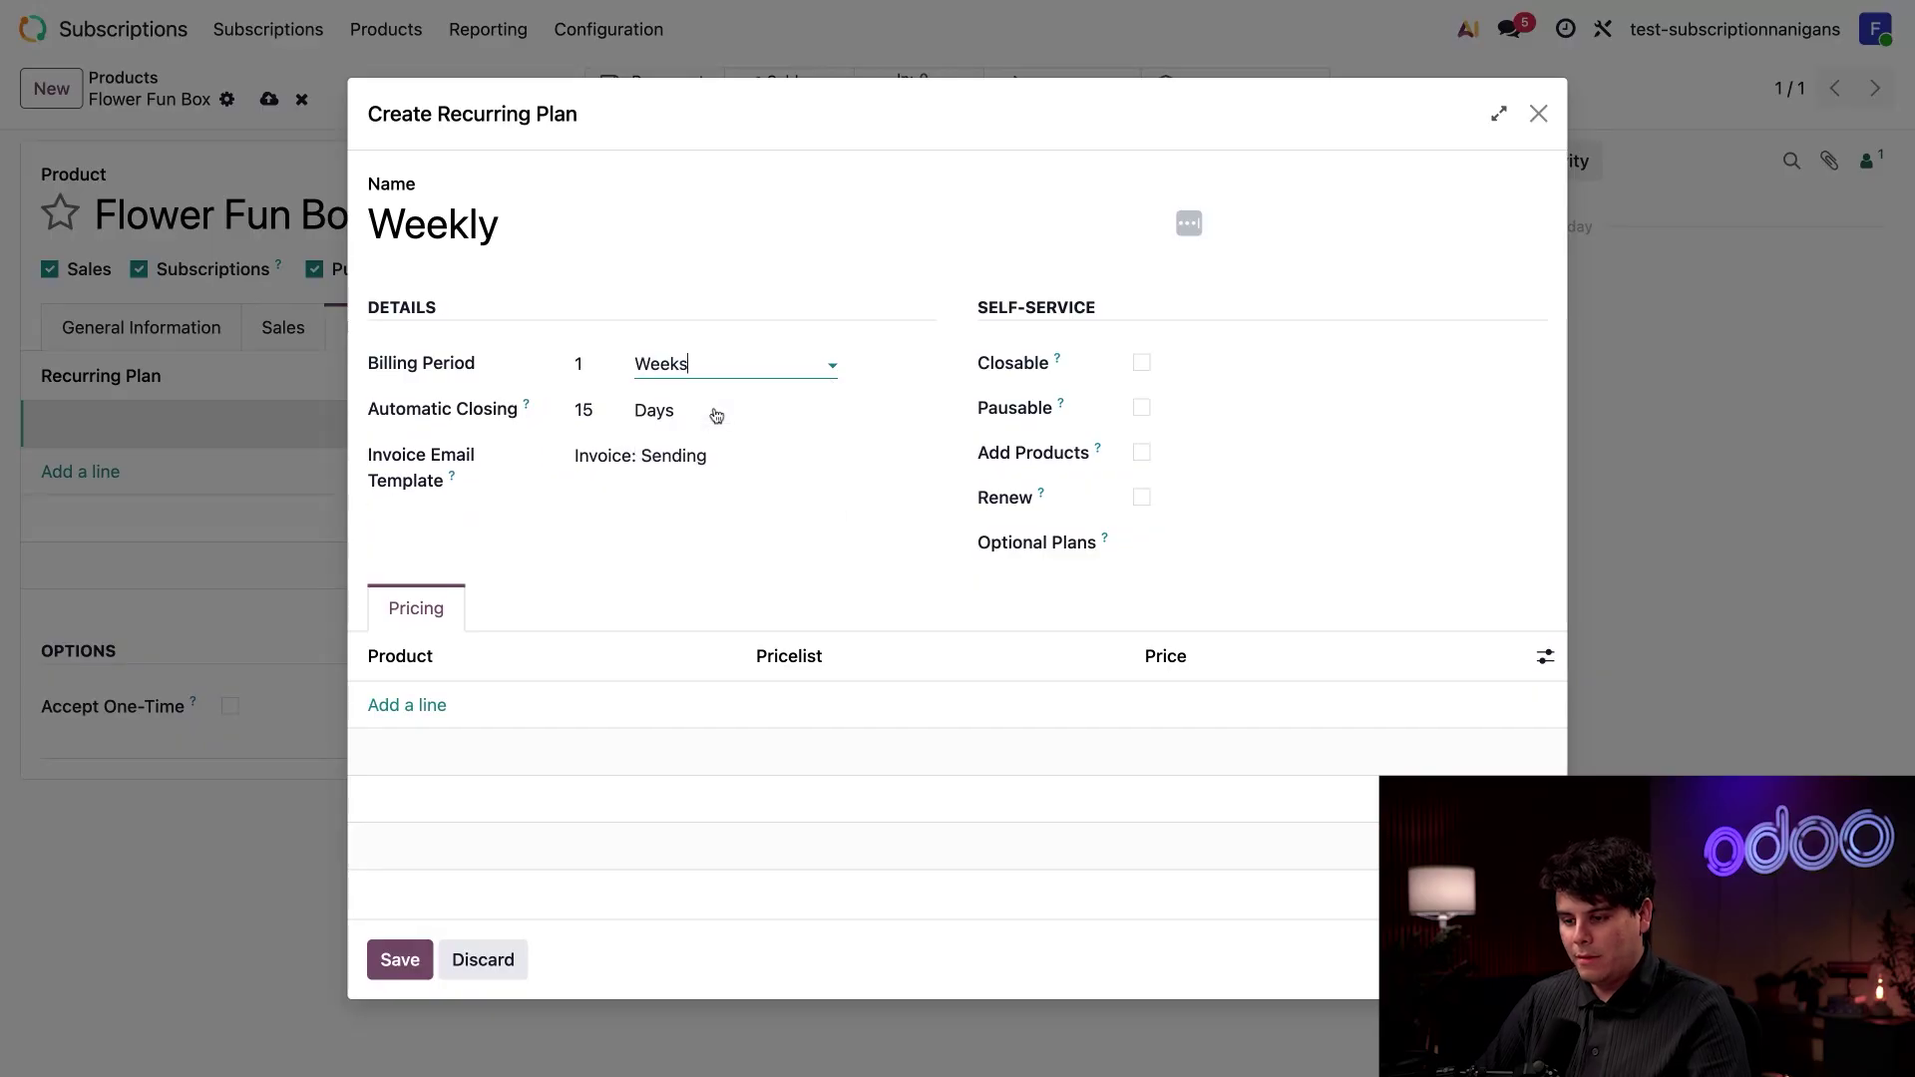
{"action": "left_click", "coordinate": [400, 959]}
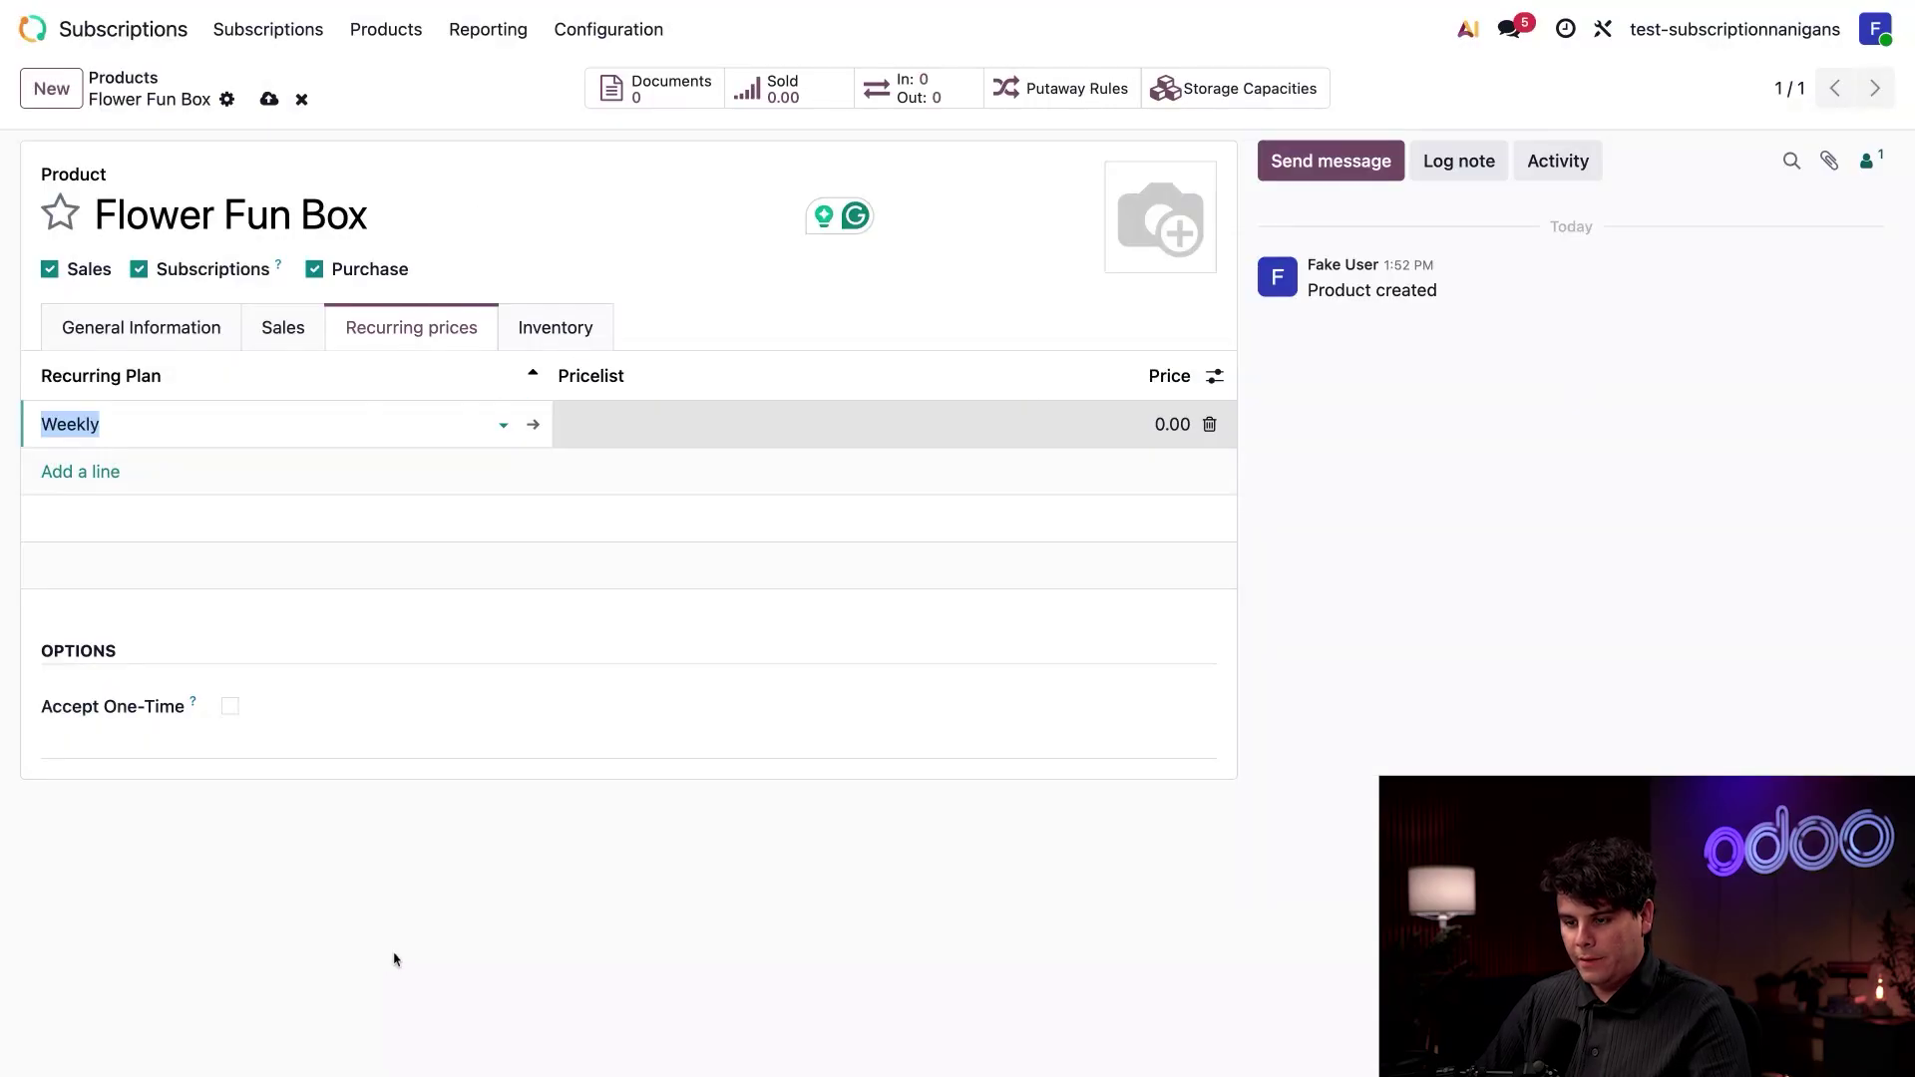
{"action": "left_click", "coordinate": [535, 427]}
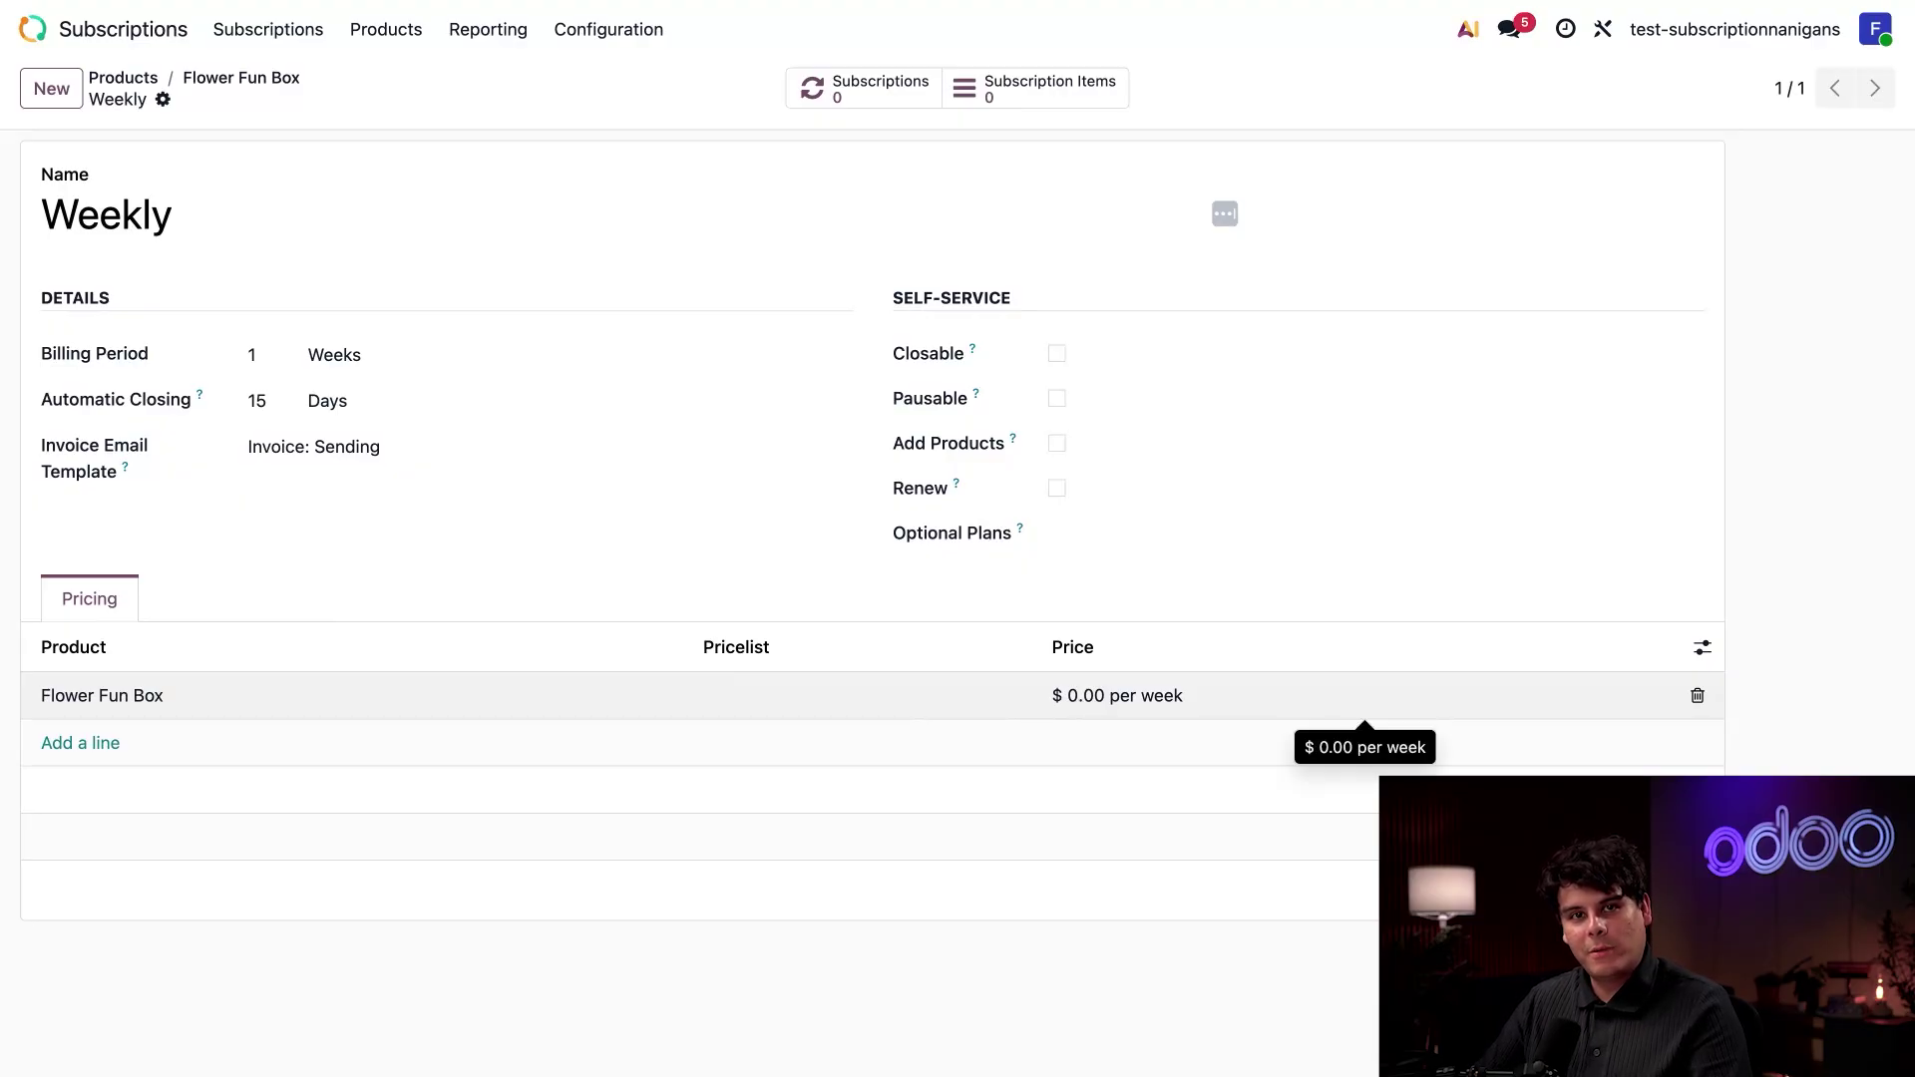
Step: Set Flower Fun Box's fixed price on the Weekly plan to $30.00 and save
{"action": "left_click", "coordinate": [1364, 696]}
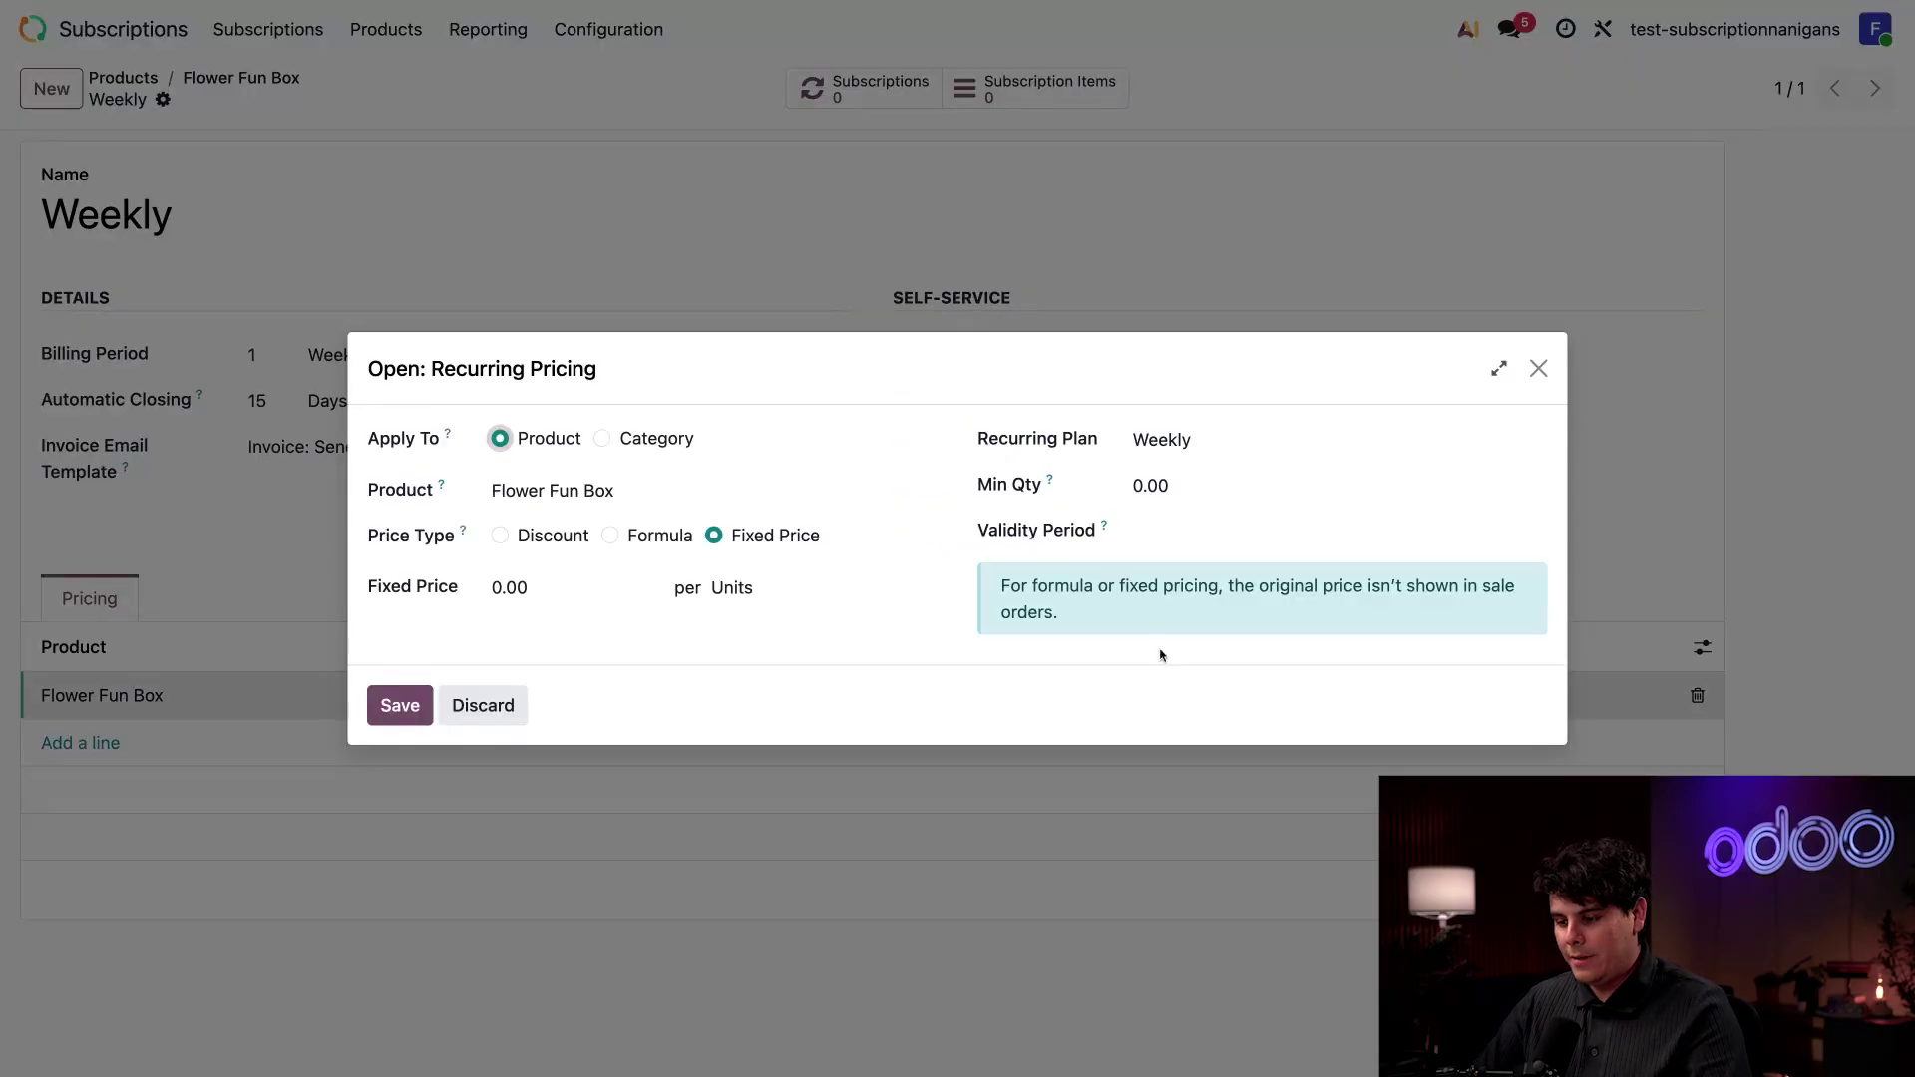
{"action": "left_click", "coordinate": [551, 595]}
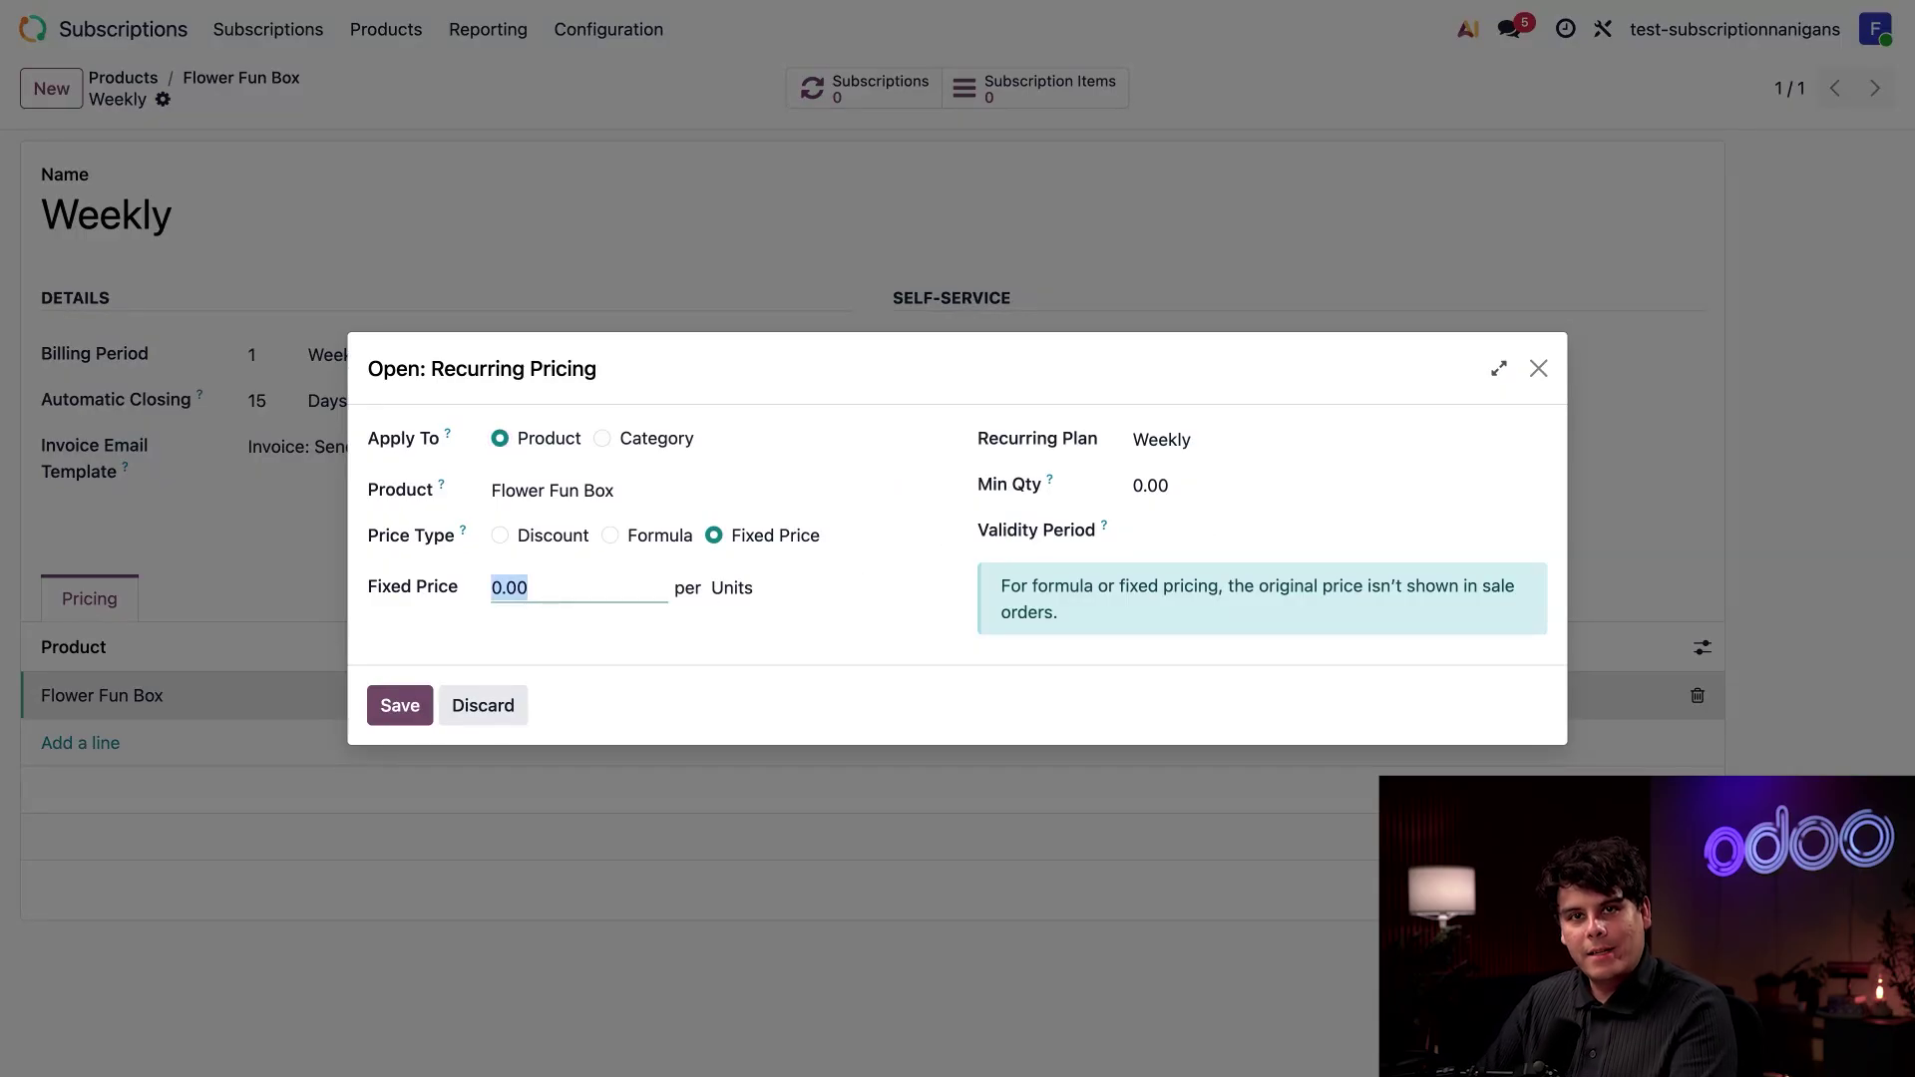
{"action": "type", "text": "30"}
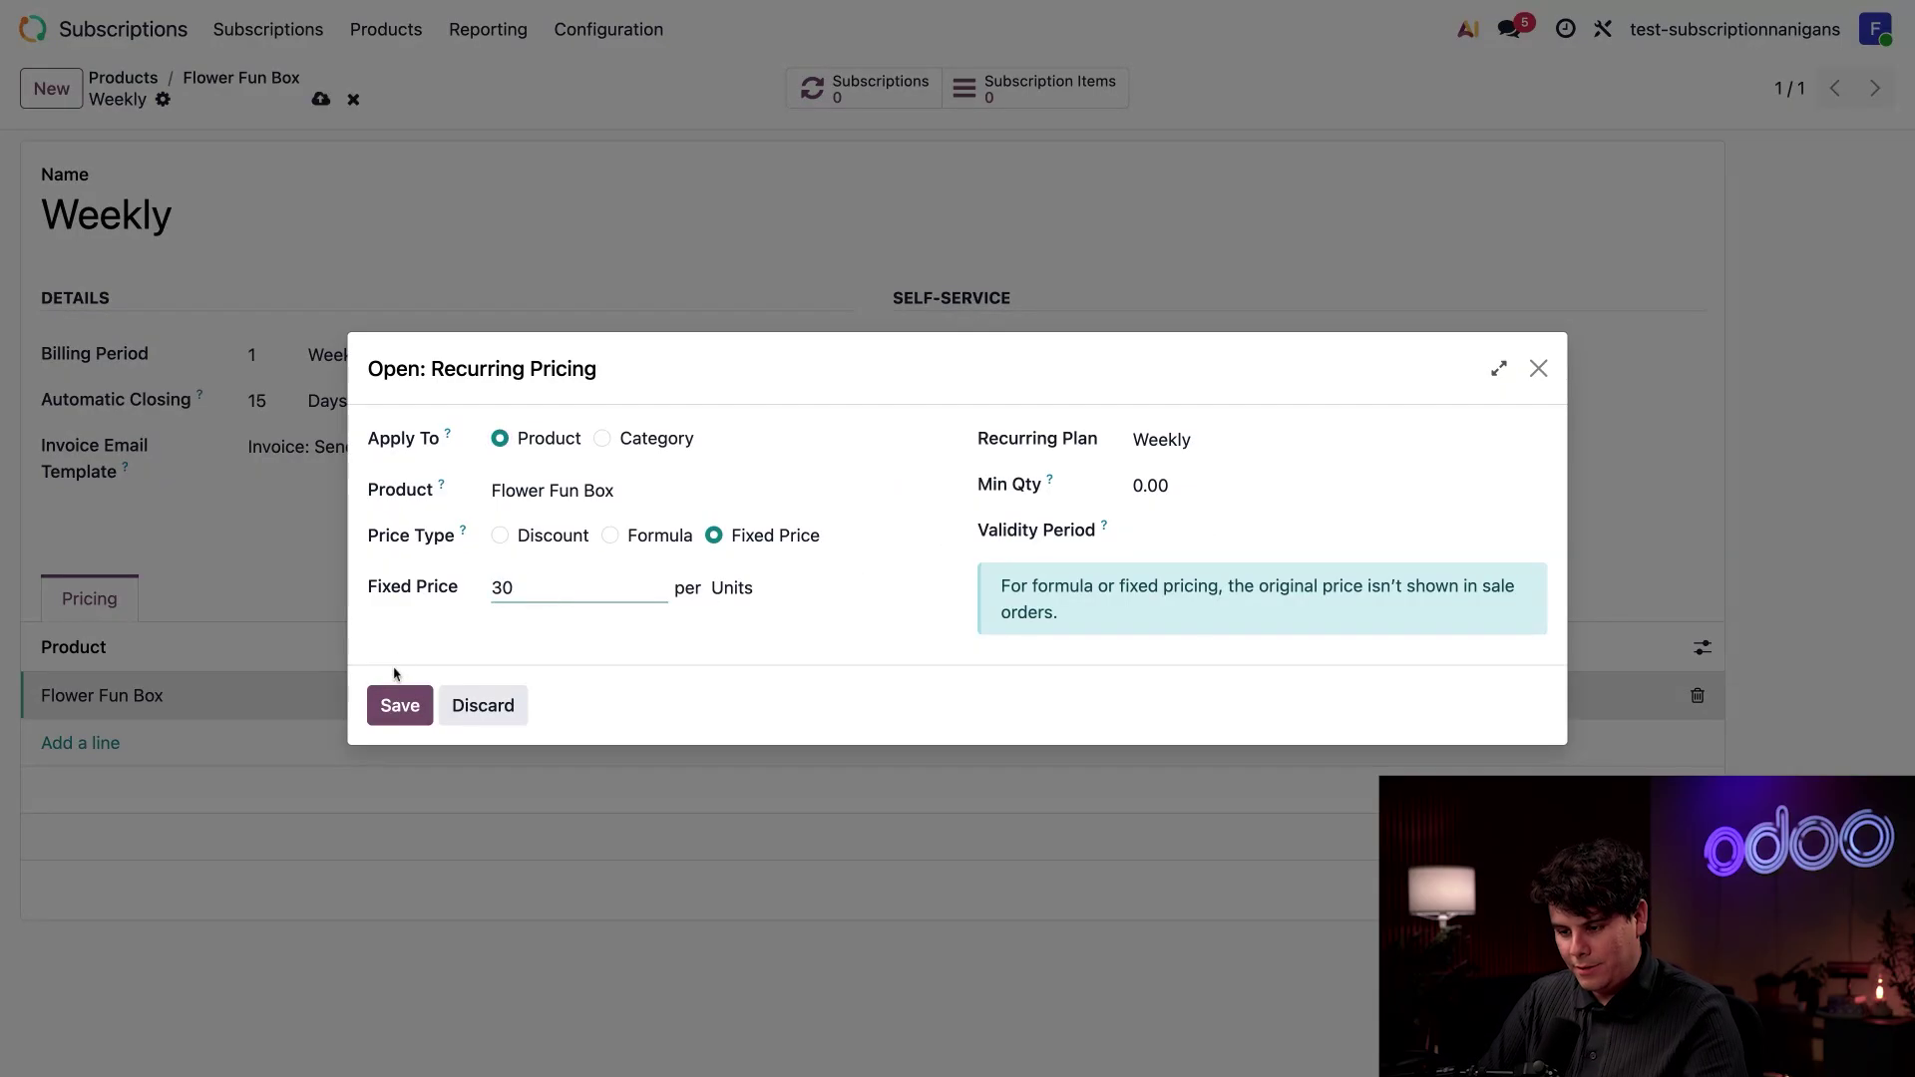
{"action": "left_click", "coordinate": [399, 705]}
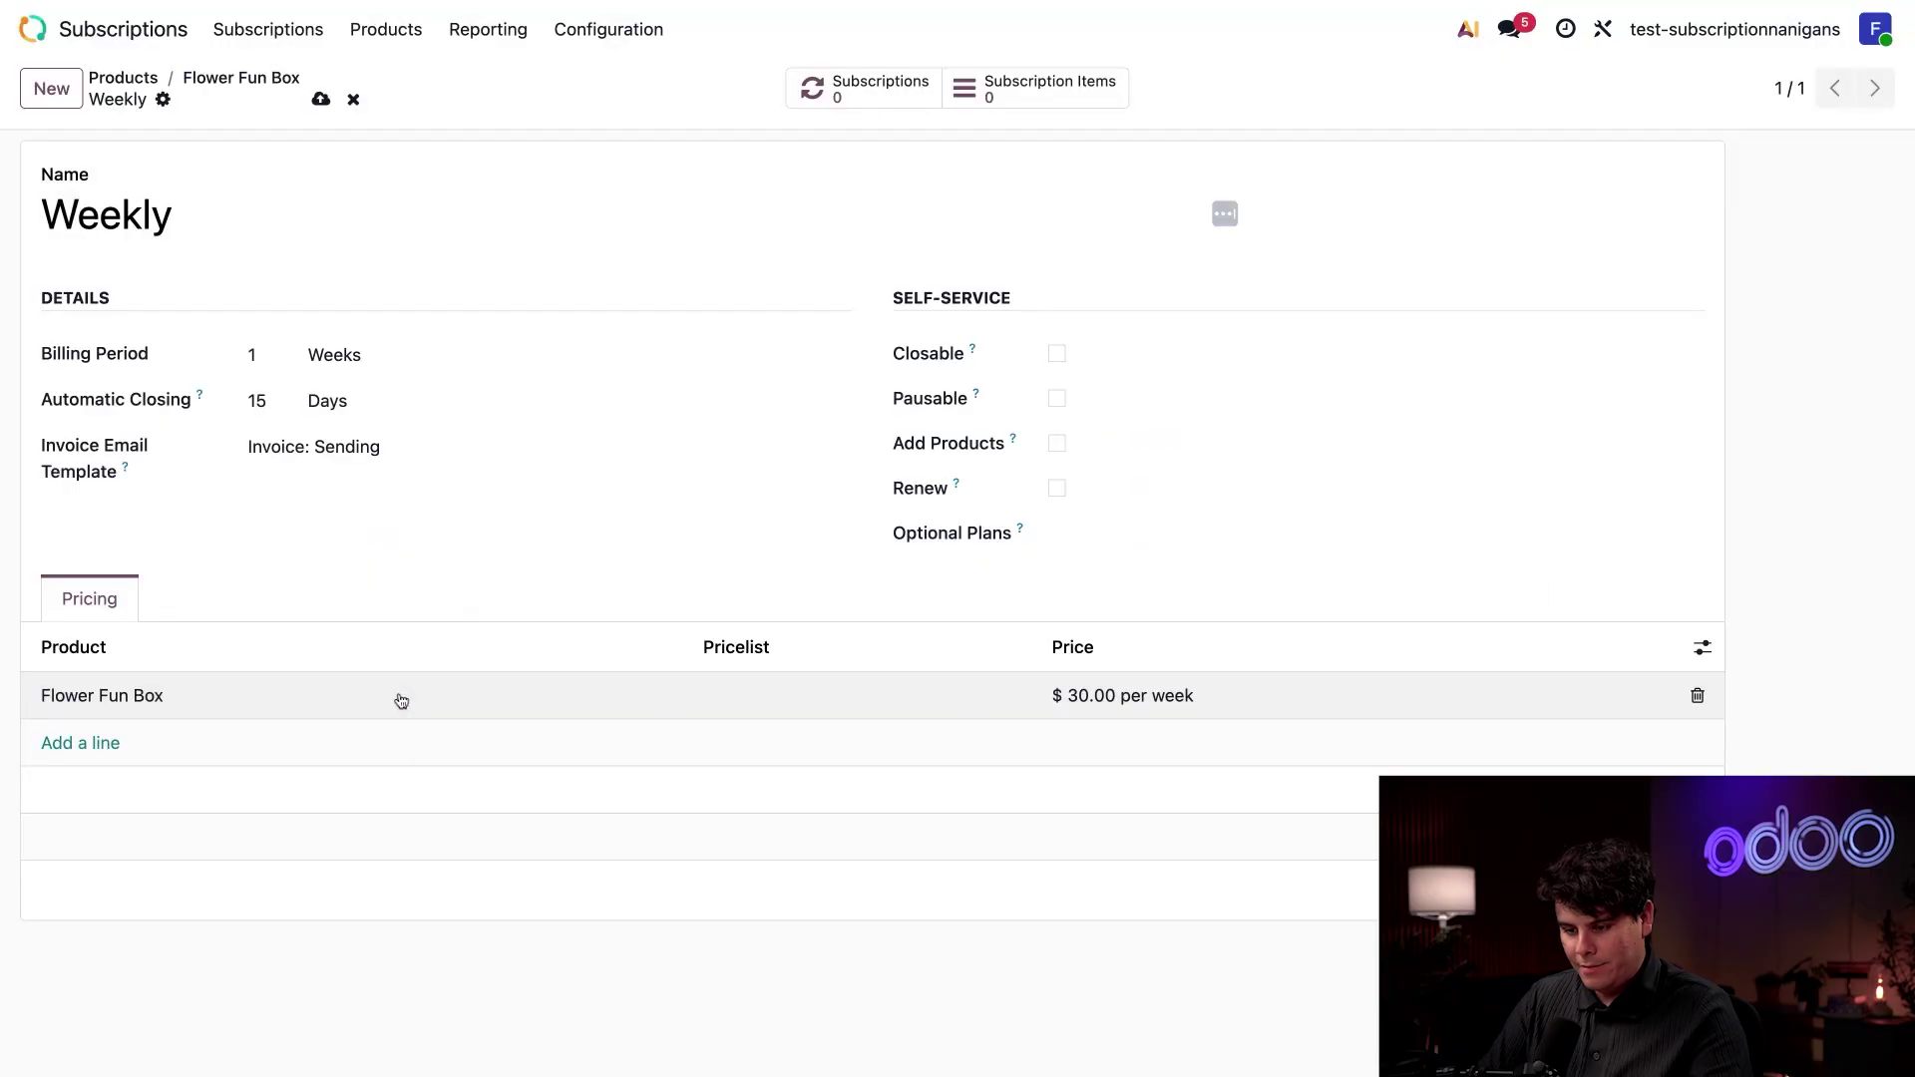
{"action": "left_click", "coordinate": [320, 100]}
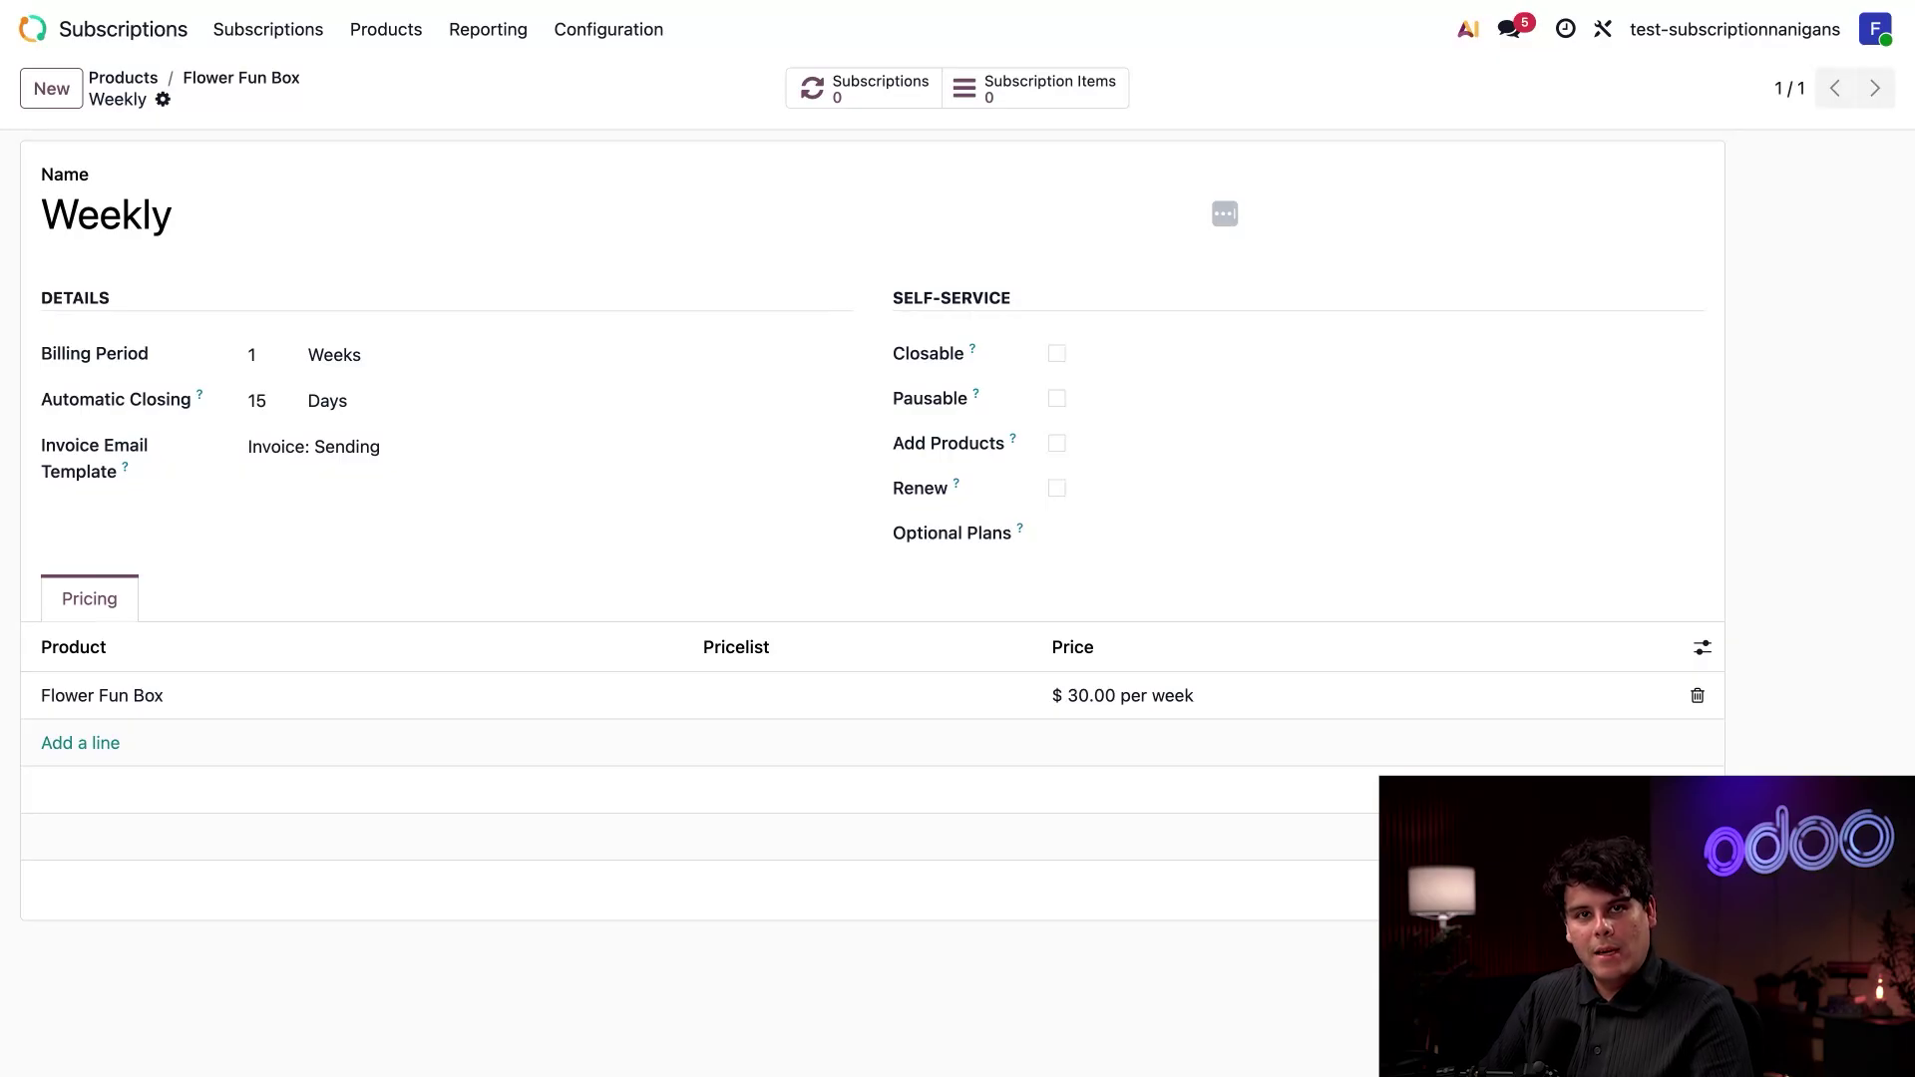
{"action": "left_click", "coordinate": [32, 29]}
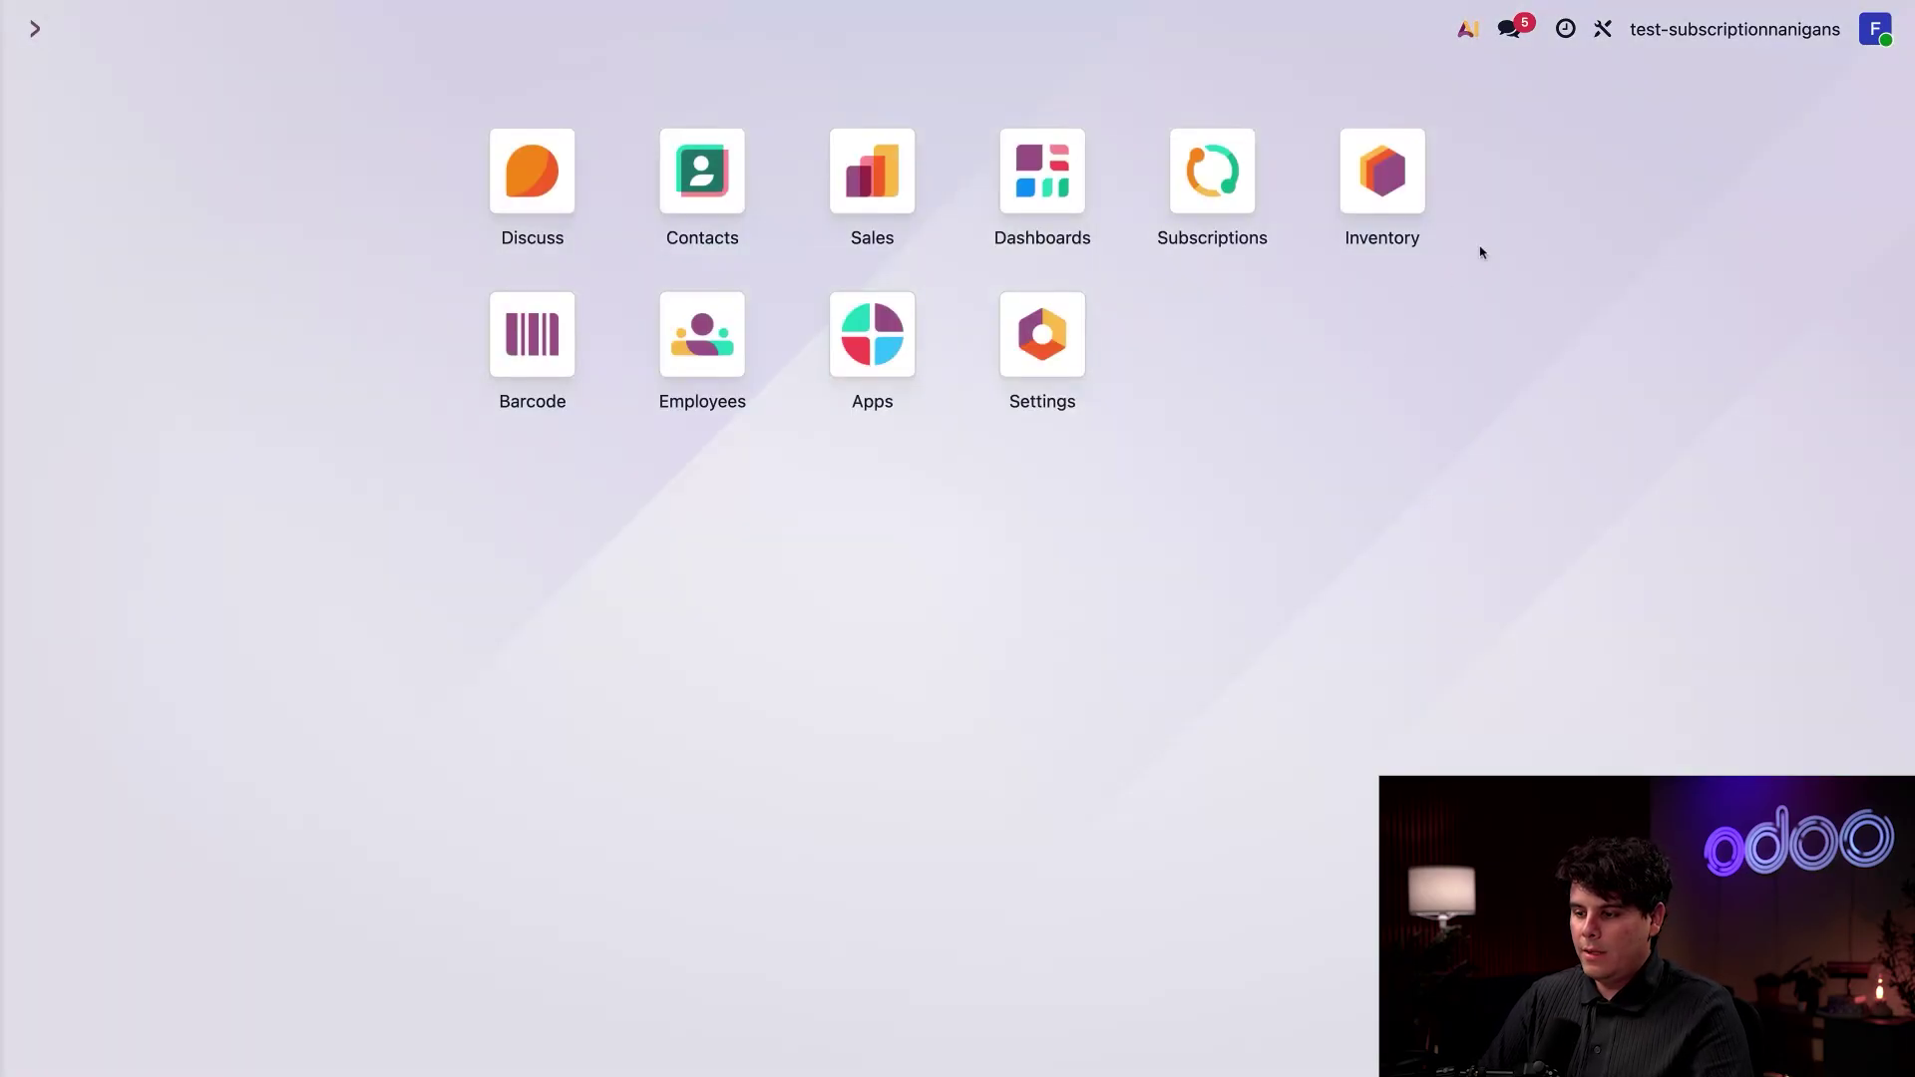
Step: Open the Standard delivery method from Inventory's delivery method configuration
{"action": "left_click", "coordinate": [1408, 171]}
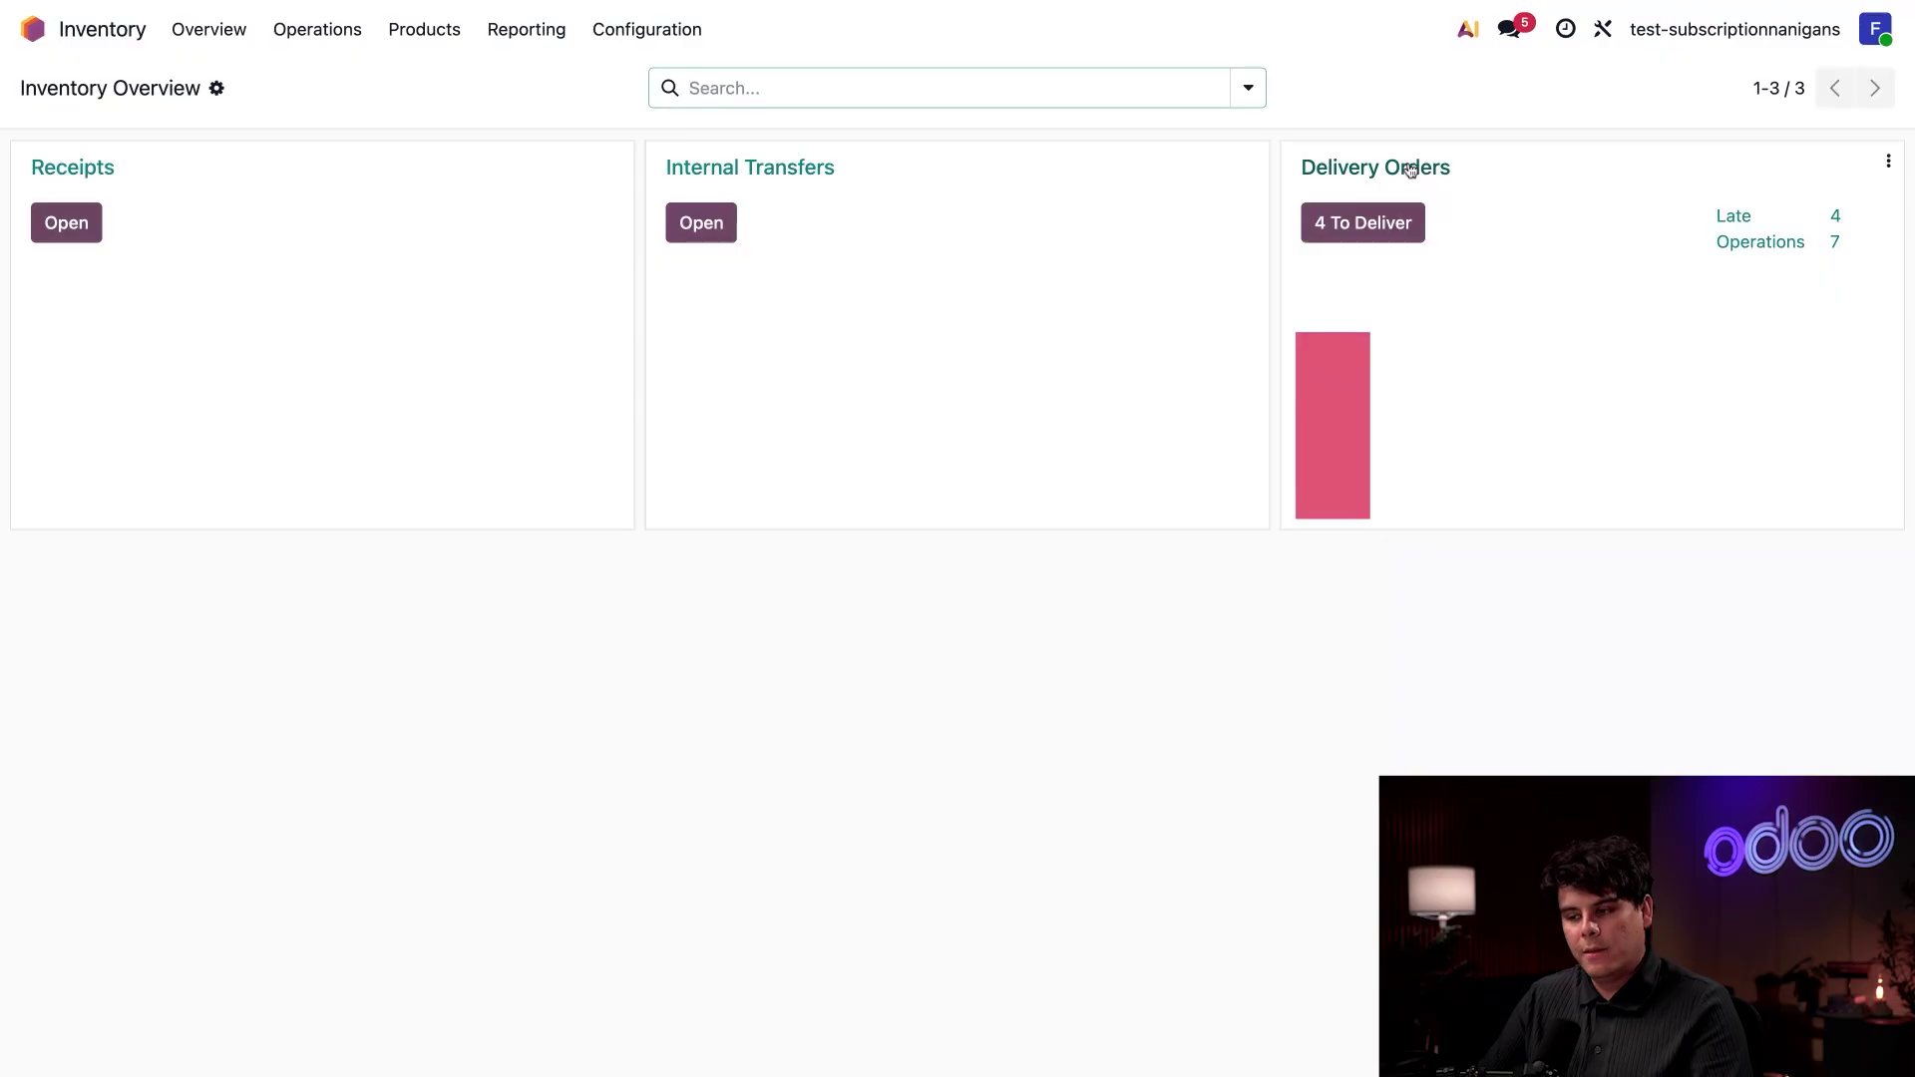
{"action": "left_click", "coordinate": [642, 33]}
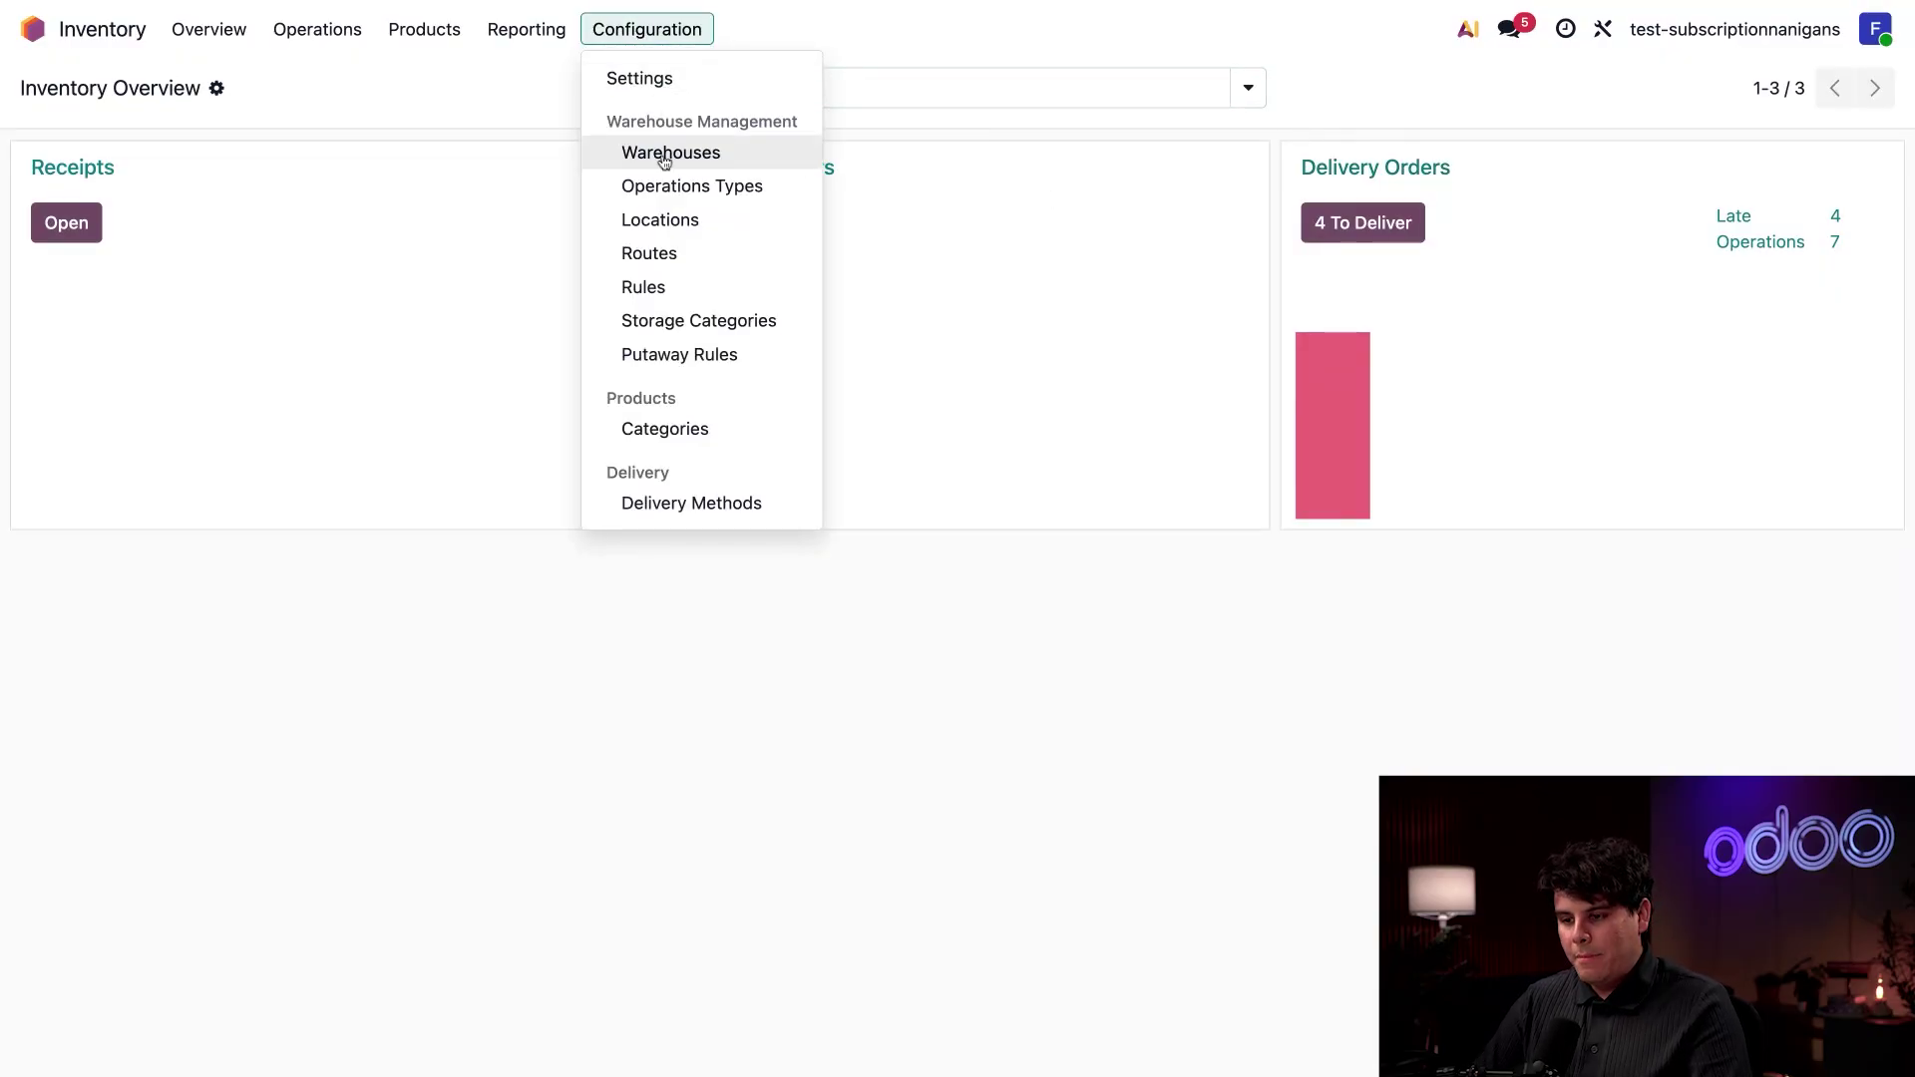
{"action": "left_click", "coordinate": [649, 504]}
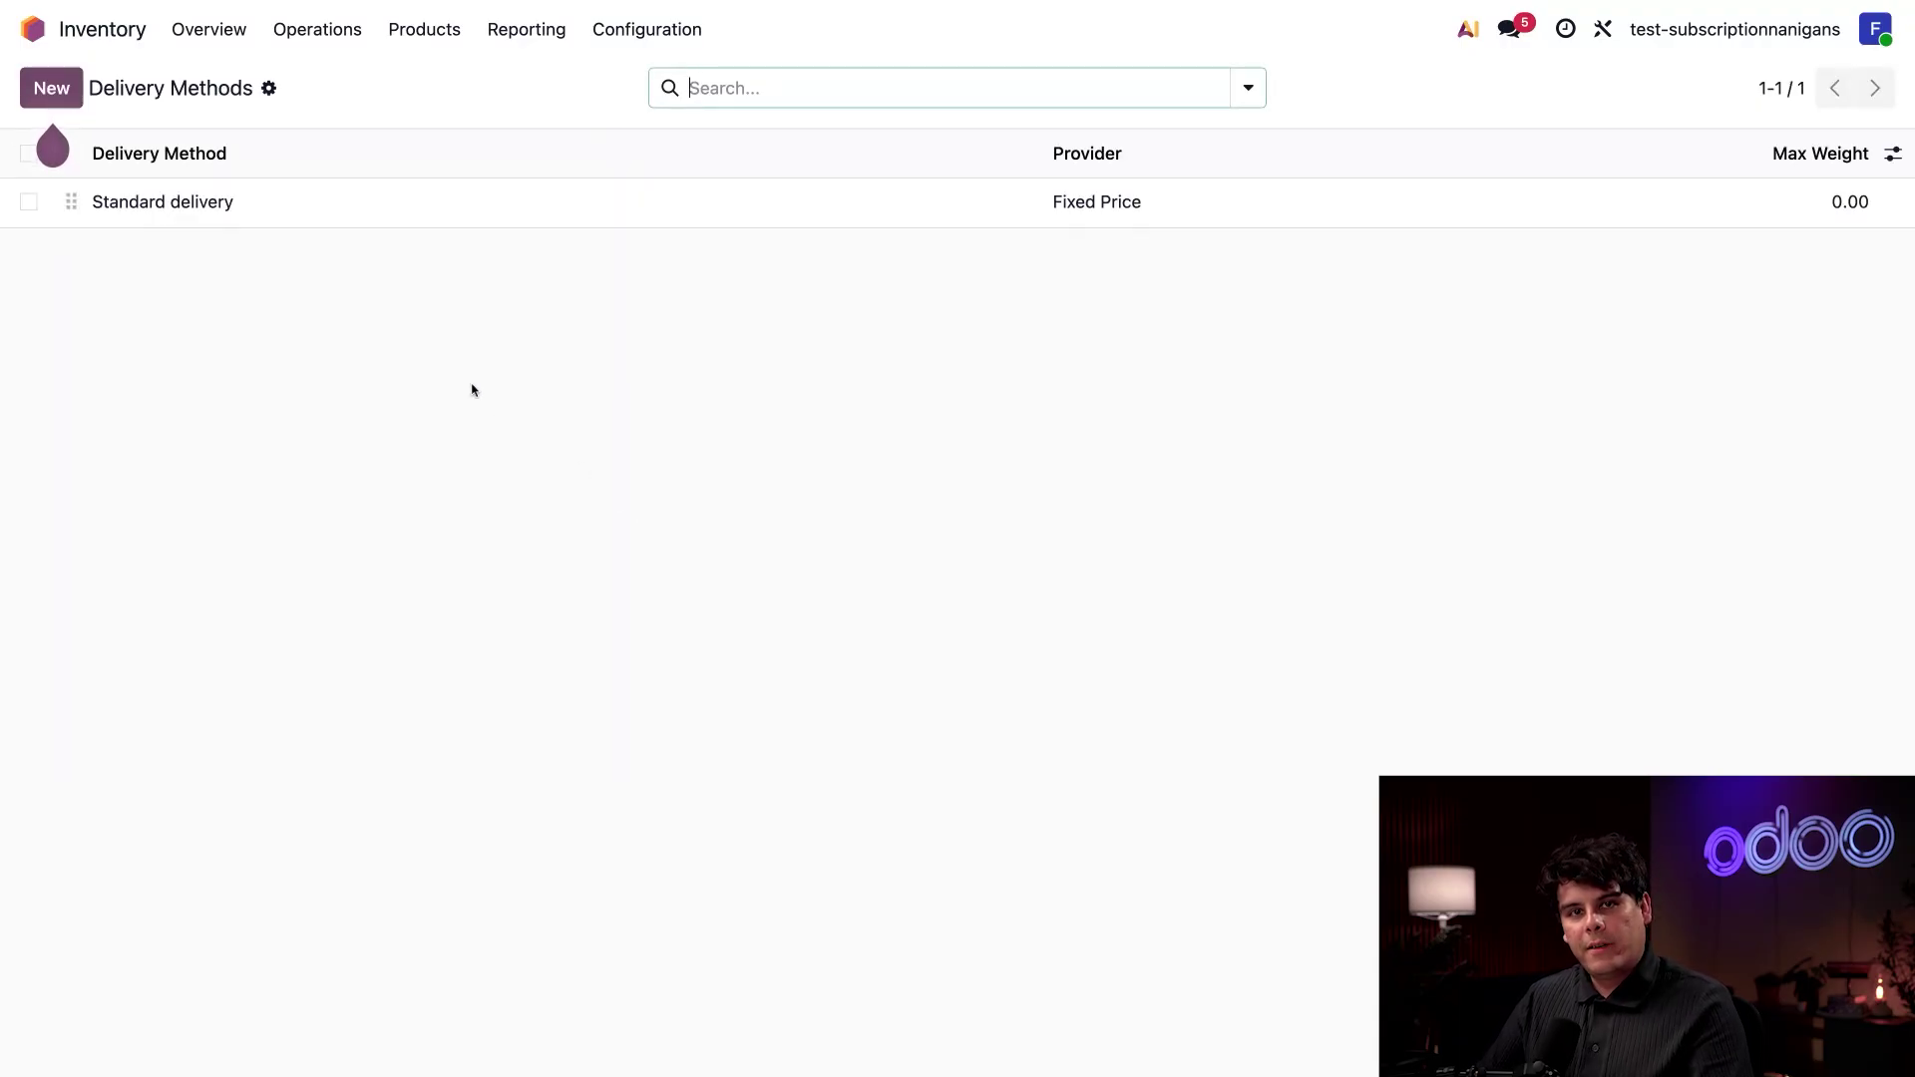
{"action": "left_click", "coordinate": [235, 203]}
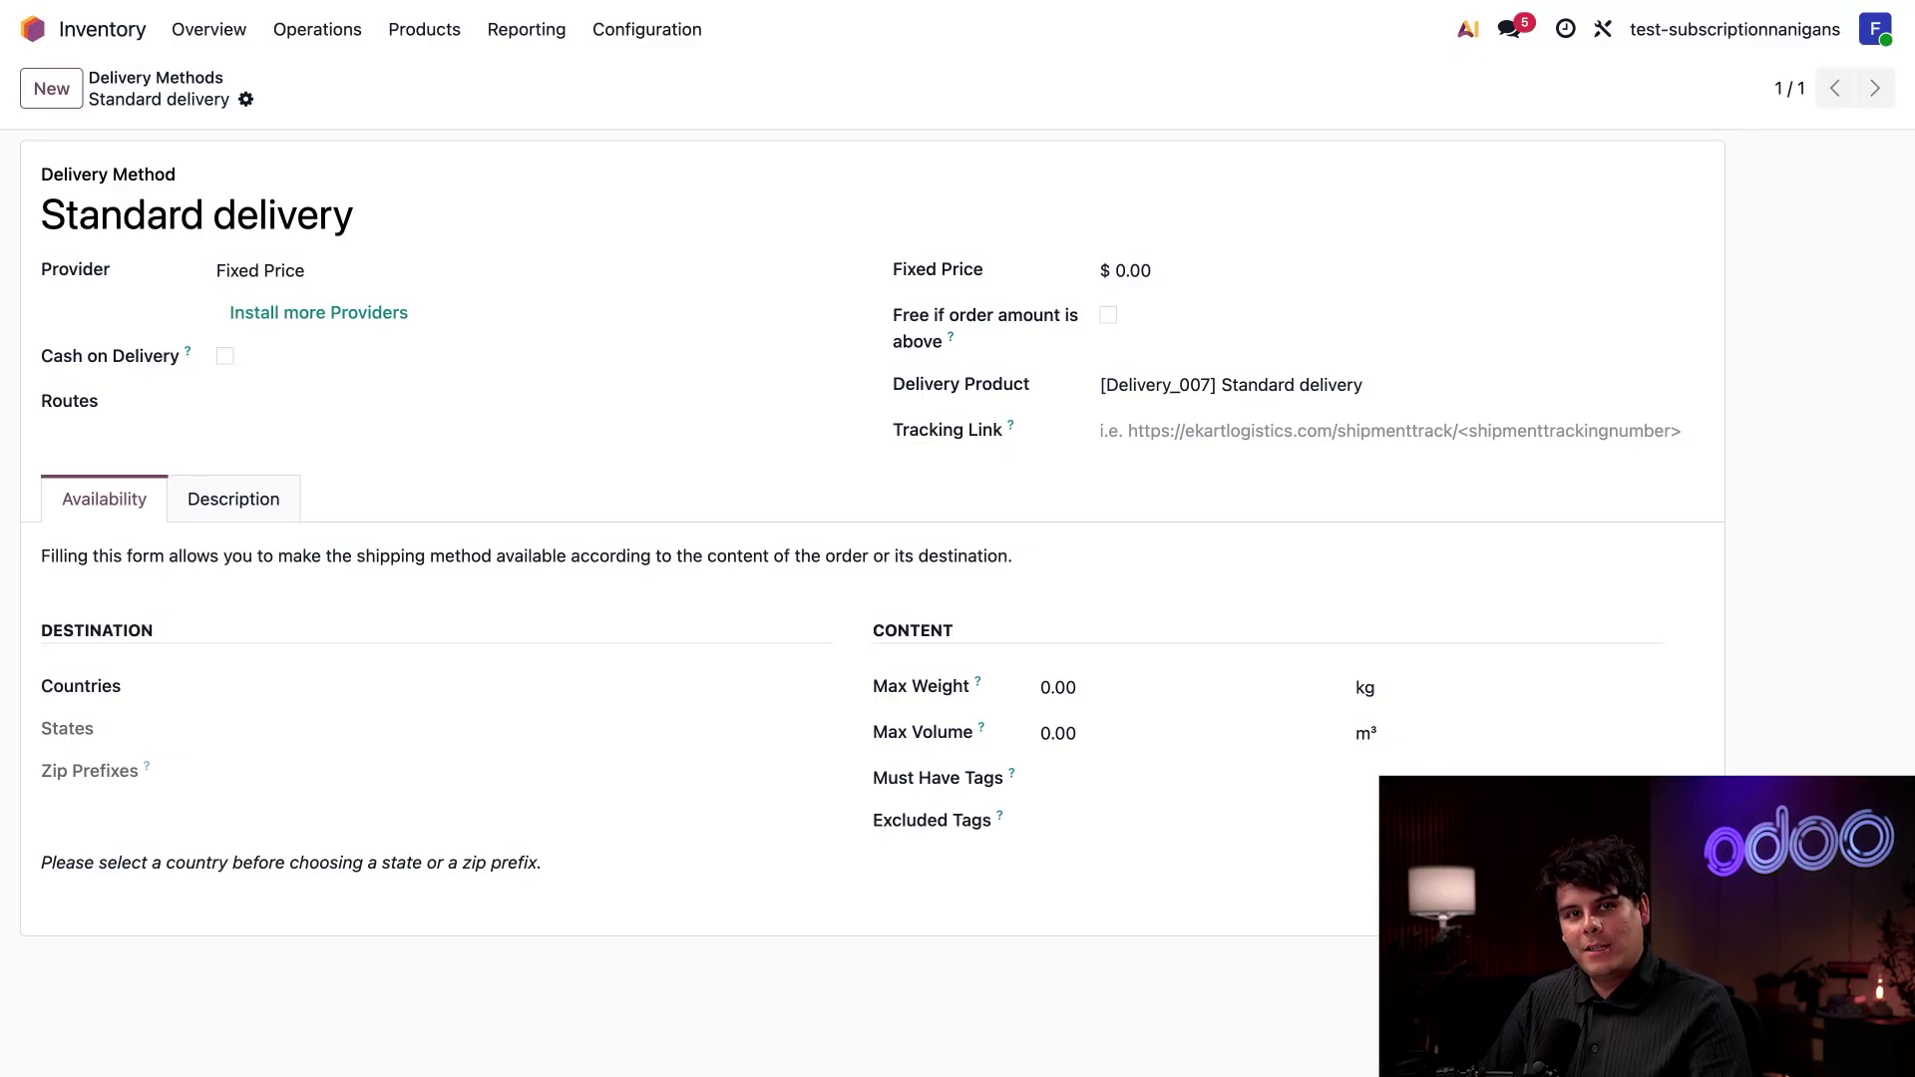
Step: Set the Standard delivery fixed price to $10.00 and save it
{"action": "left_click", "coordinate": [1134, 269]}
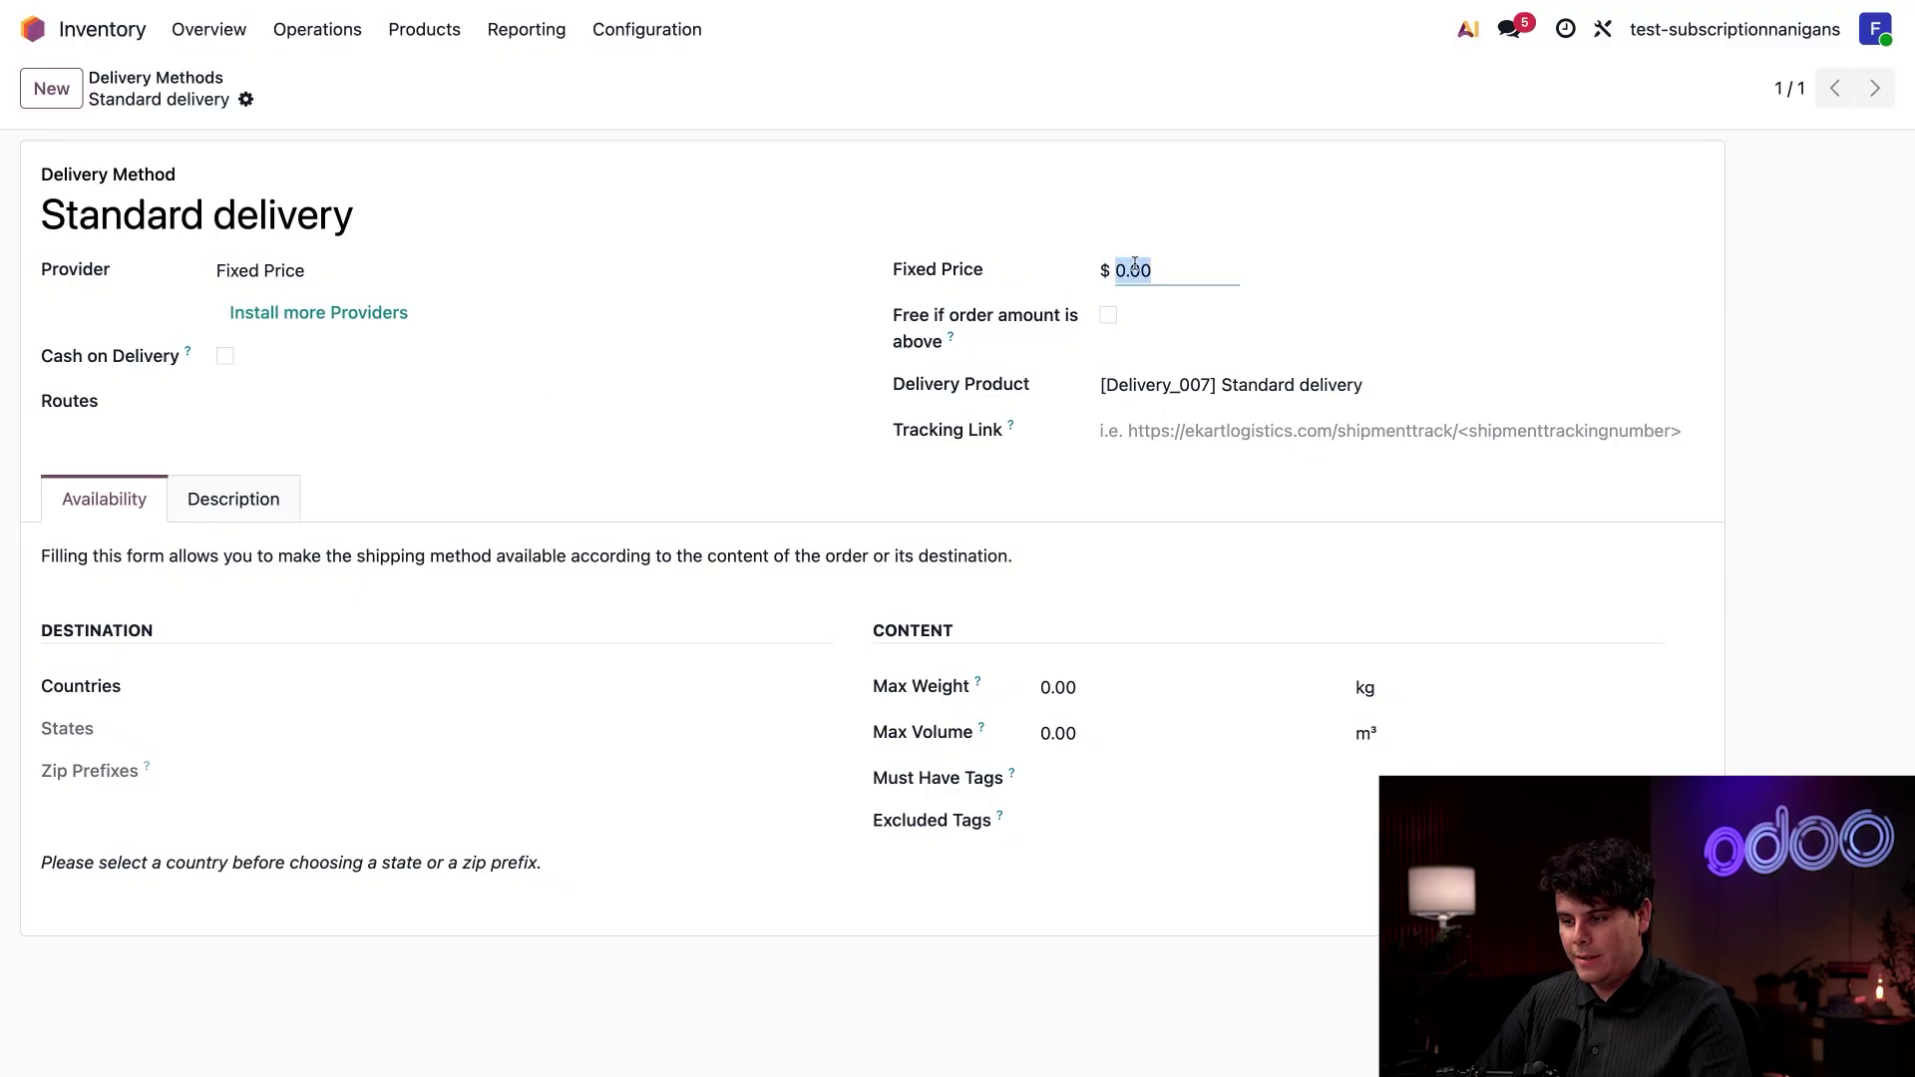
{"action": "type", "text": "10"}
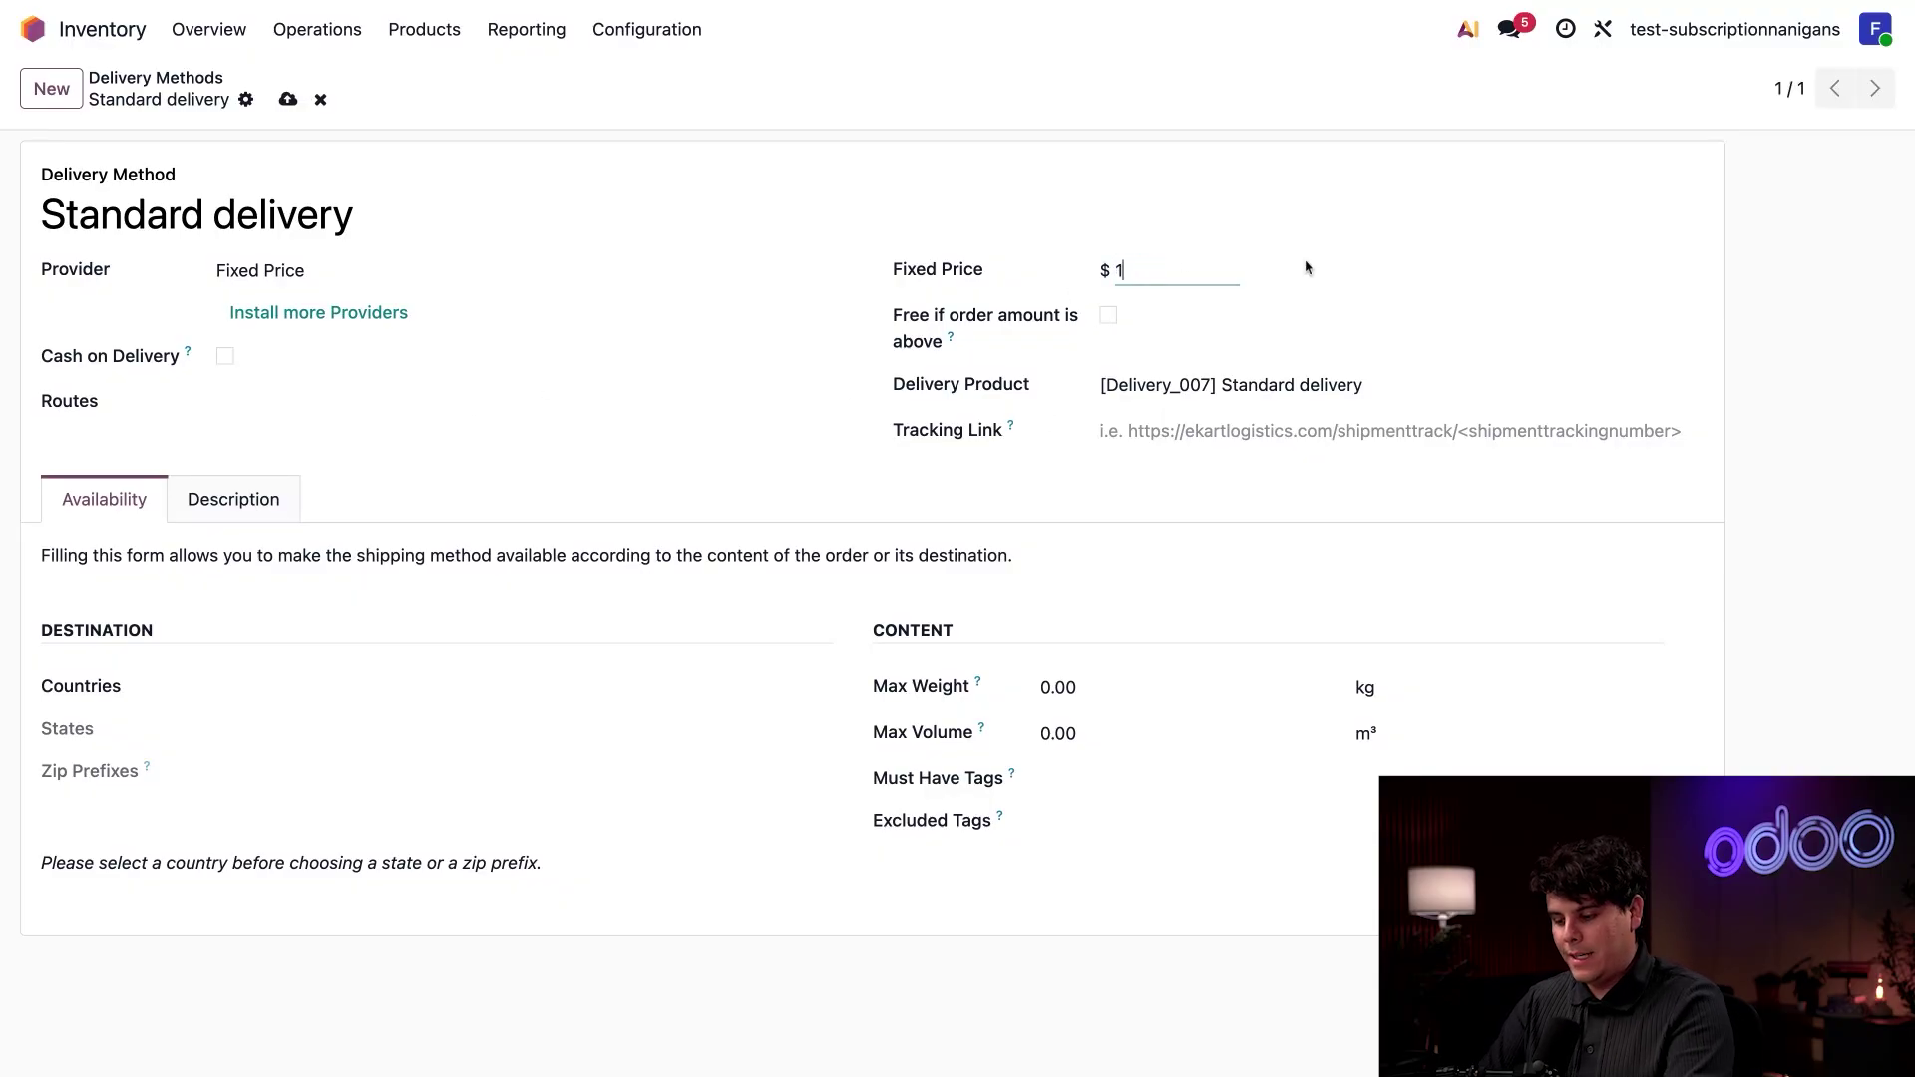
{"action": "left_click", "coordinate": [288, 99]}
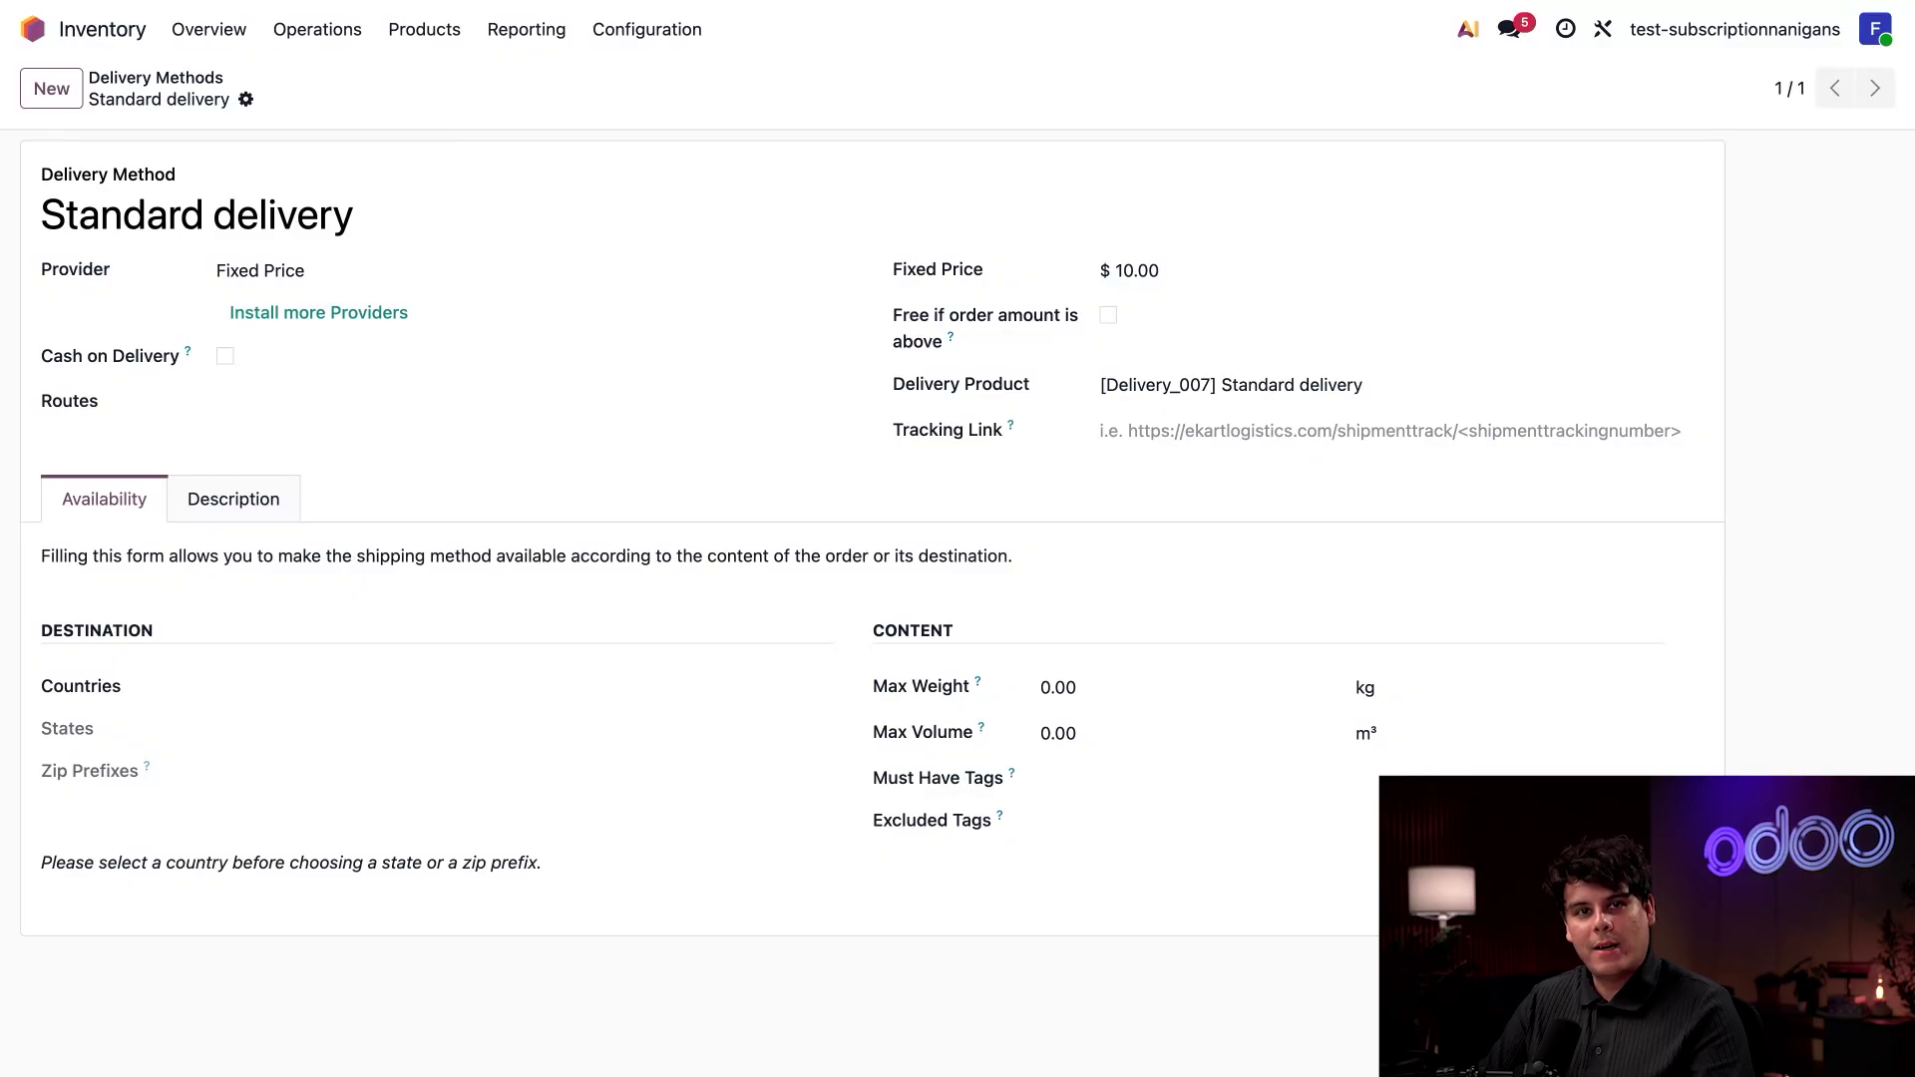
{"action": "left_click", "coordinate": [34, 29]}
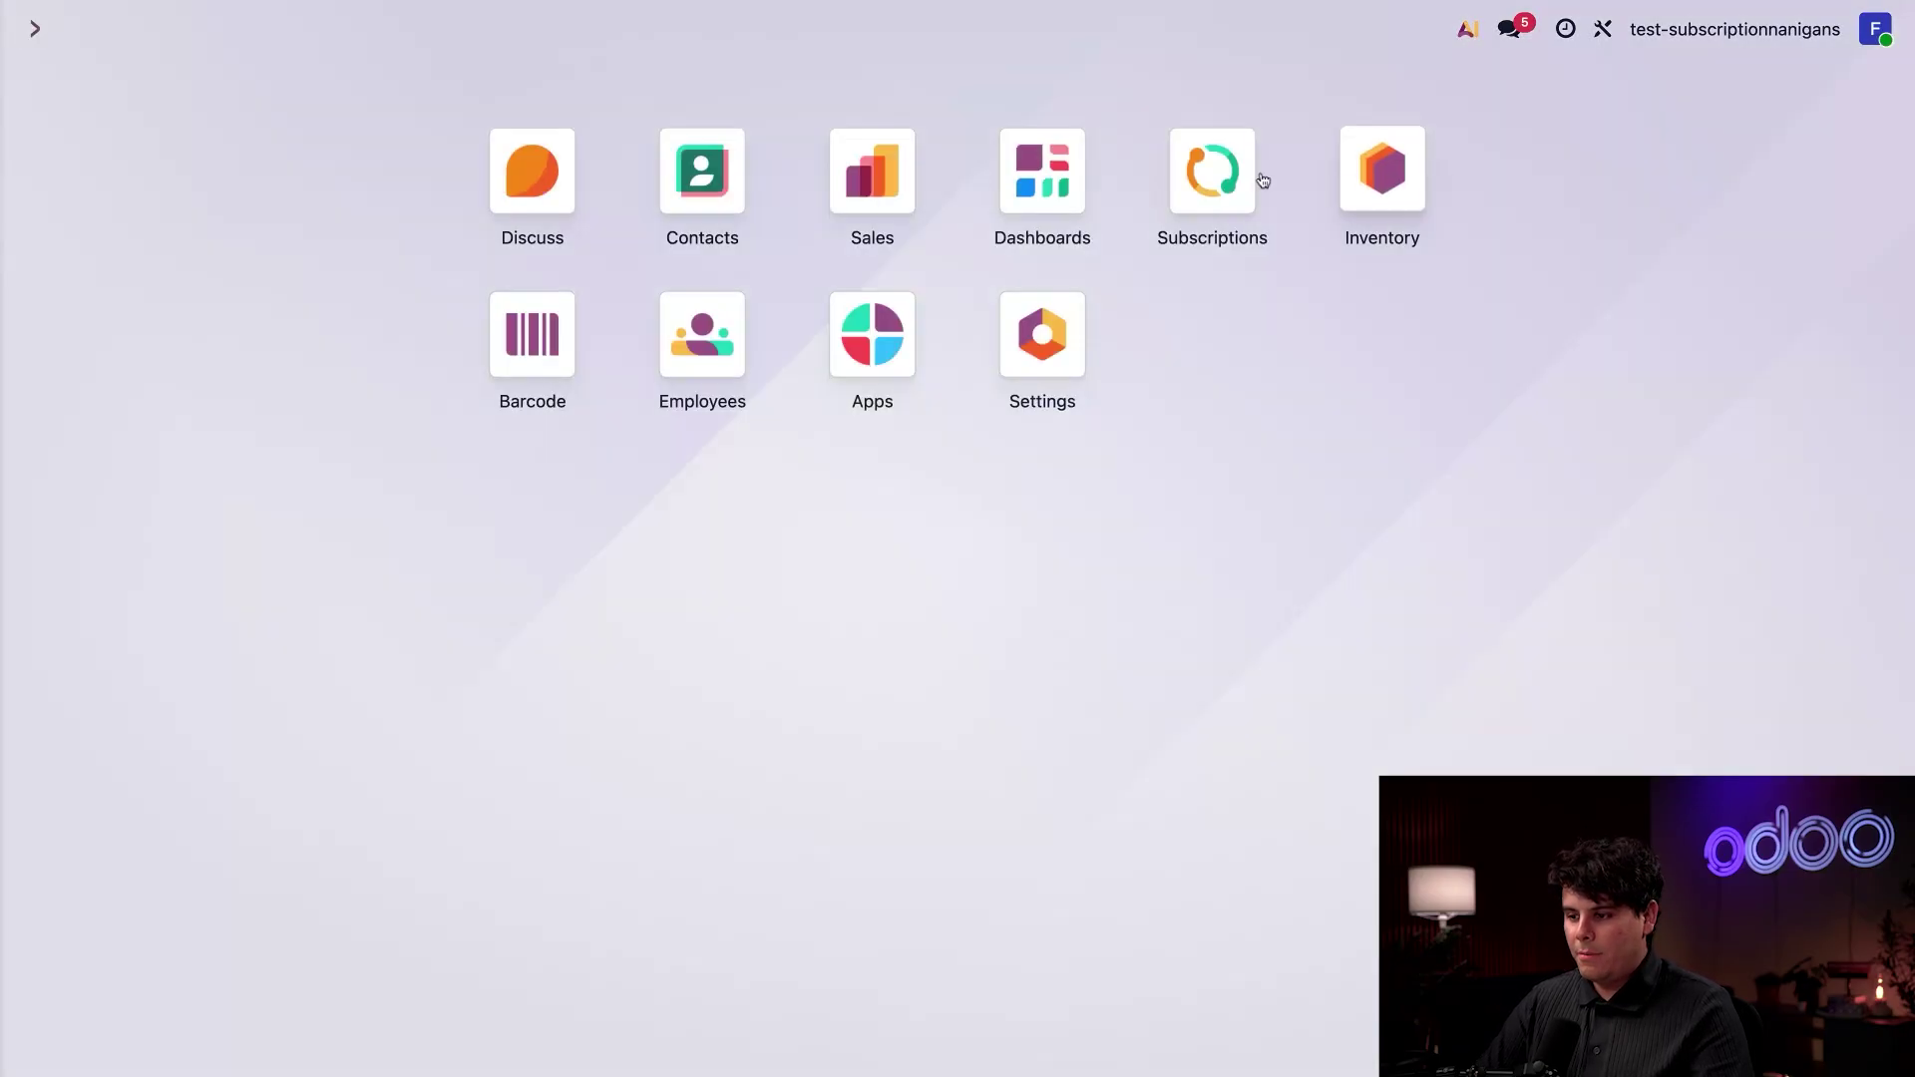
Step: Create a blank new quotation in the Subscriptions app
{"action": "left_click", "coordinate": [1202, 184]}
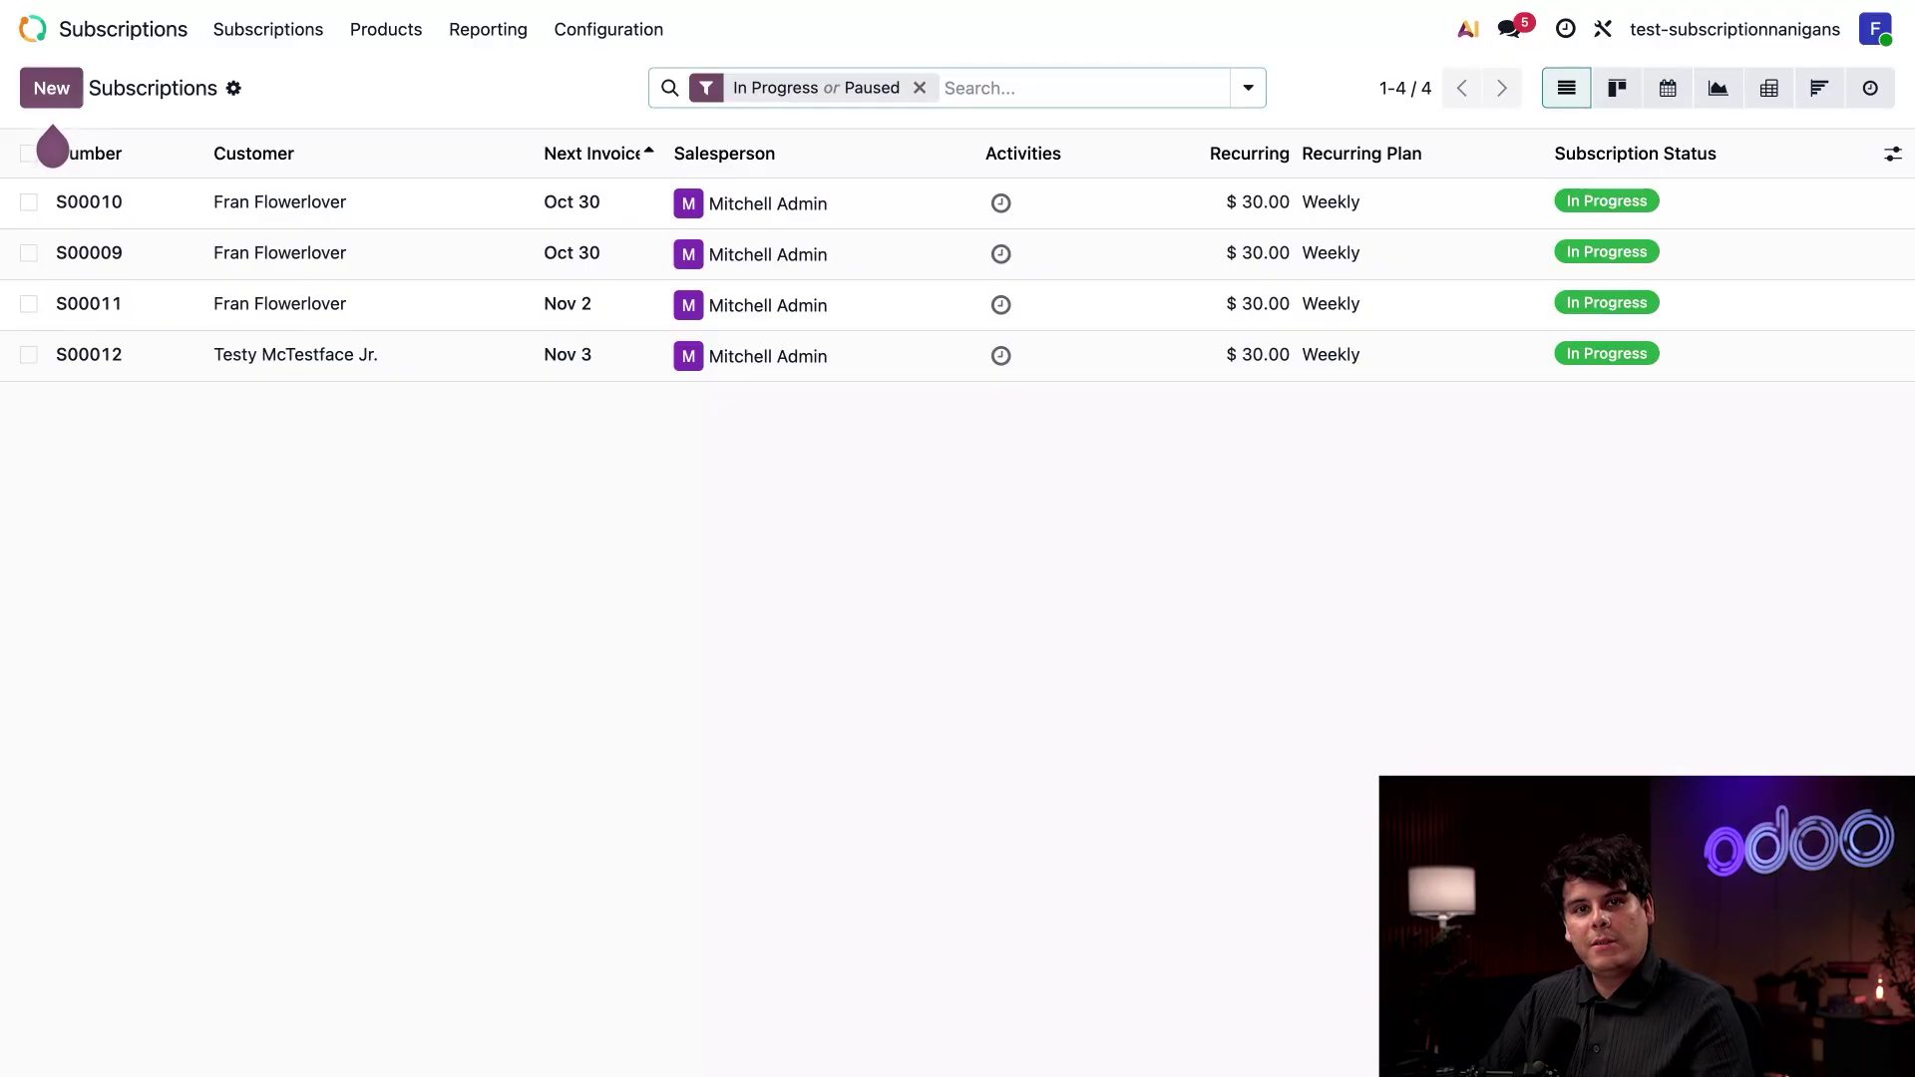
{"action": "left_click", "coordinate": [36, 89]}
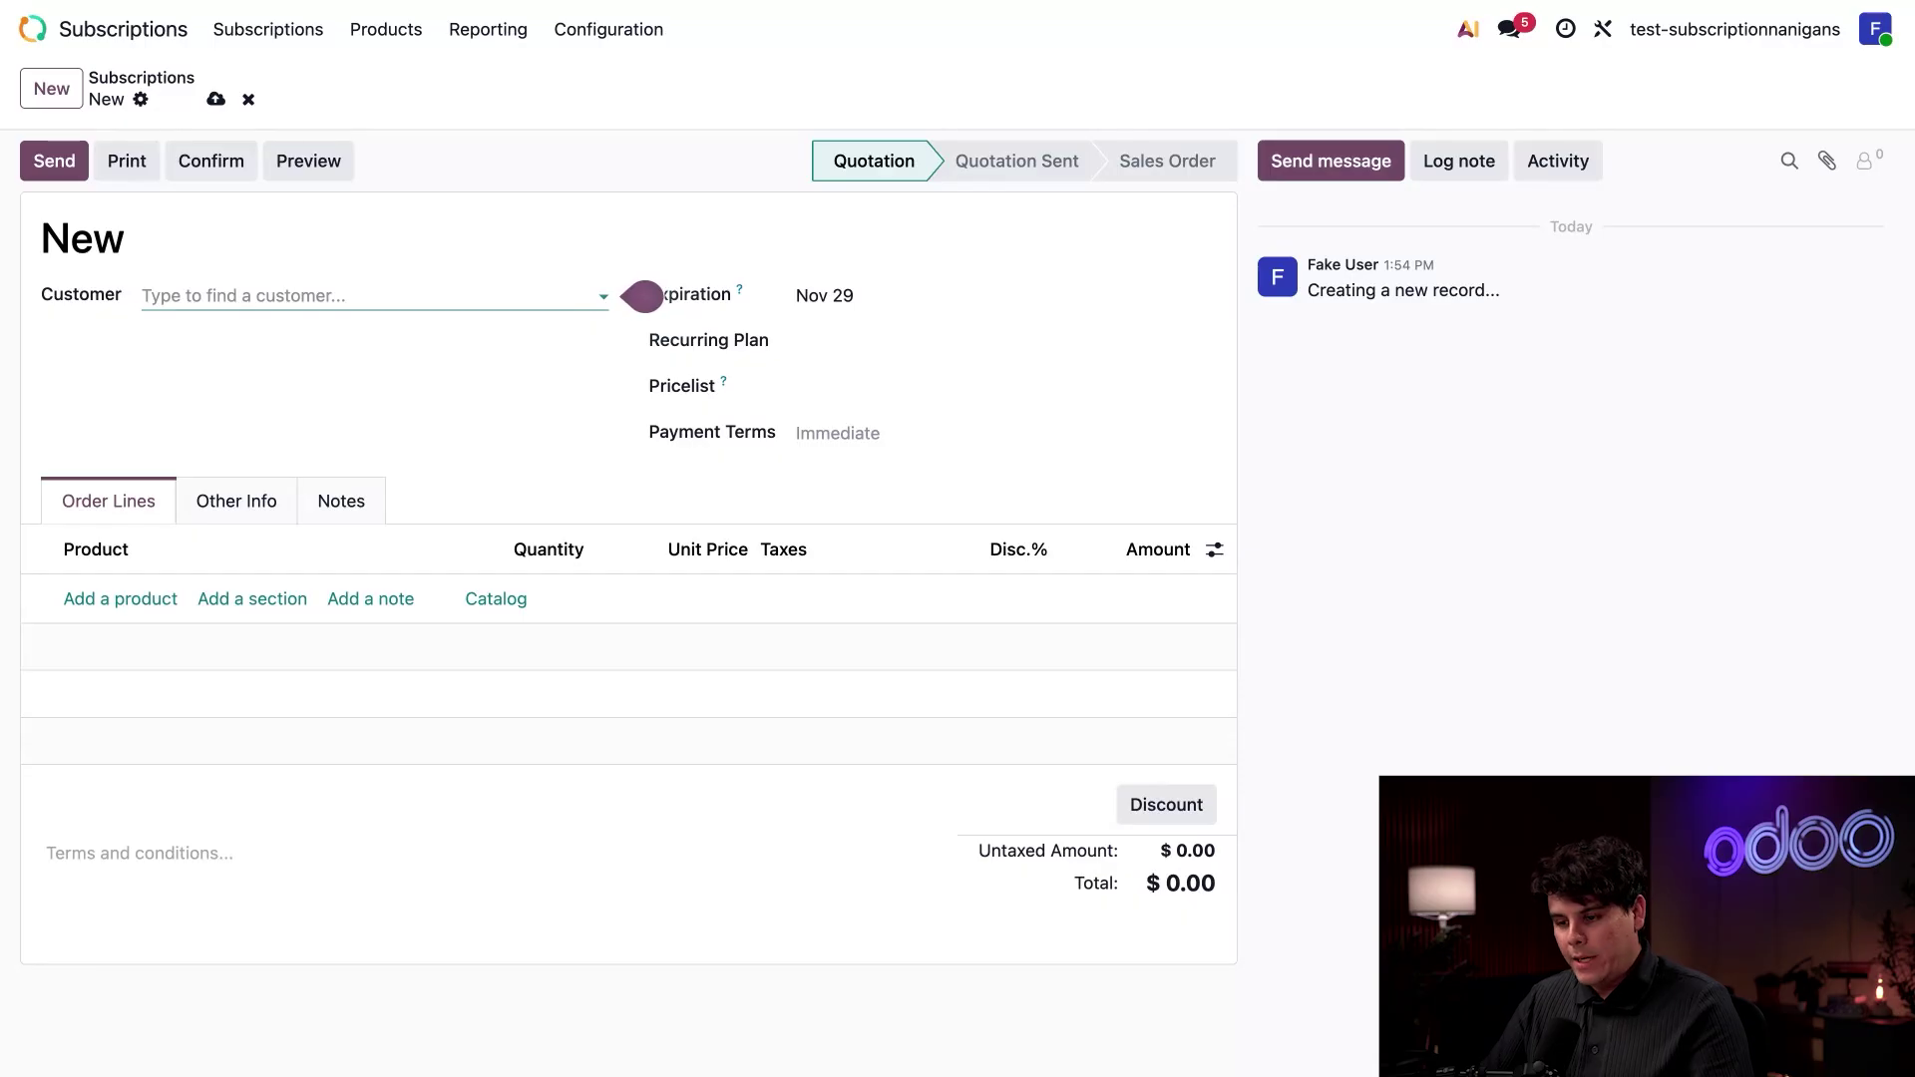
Step: Select the customer and set the Recurring Plan to Weekly
{"action": "left_click", "coordinate": [280, 291]}
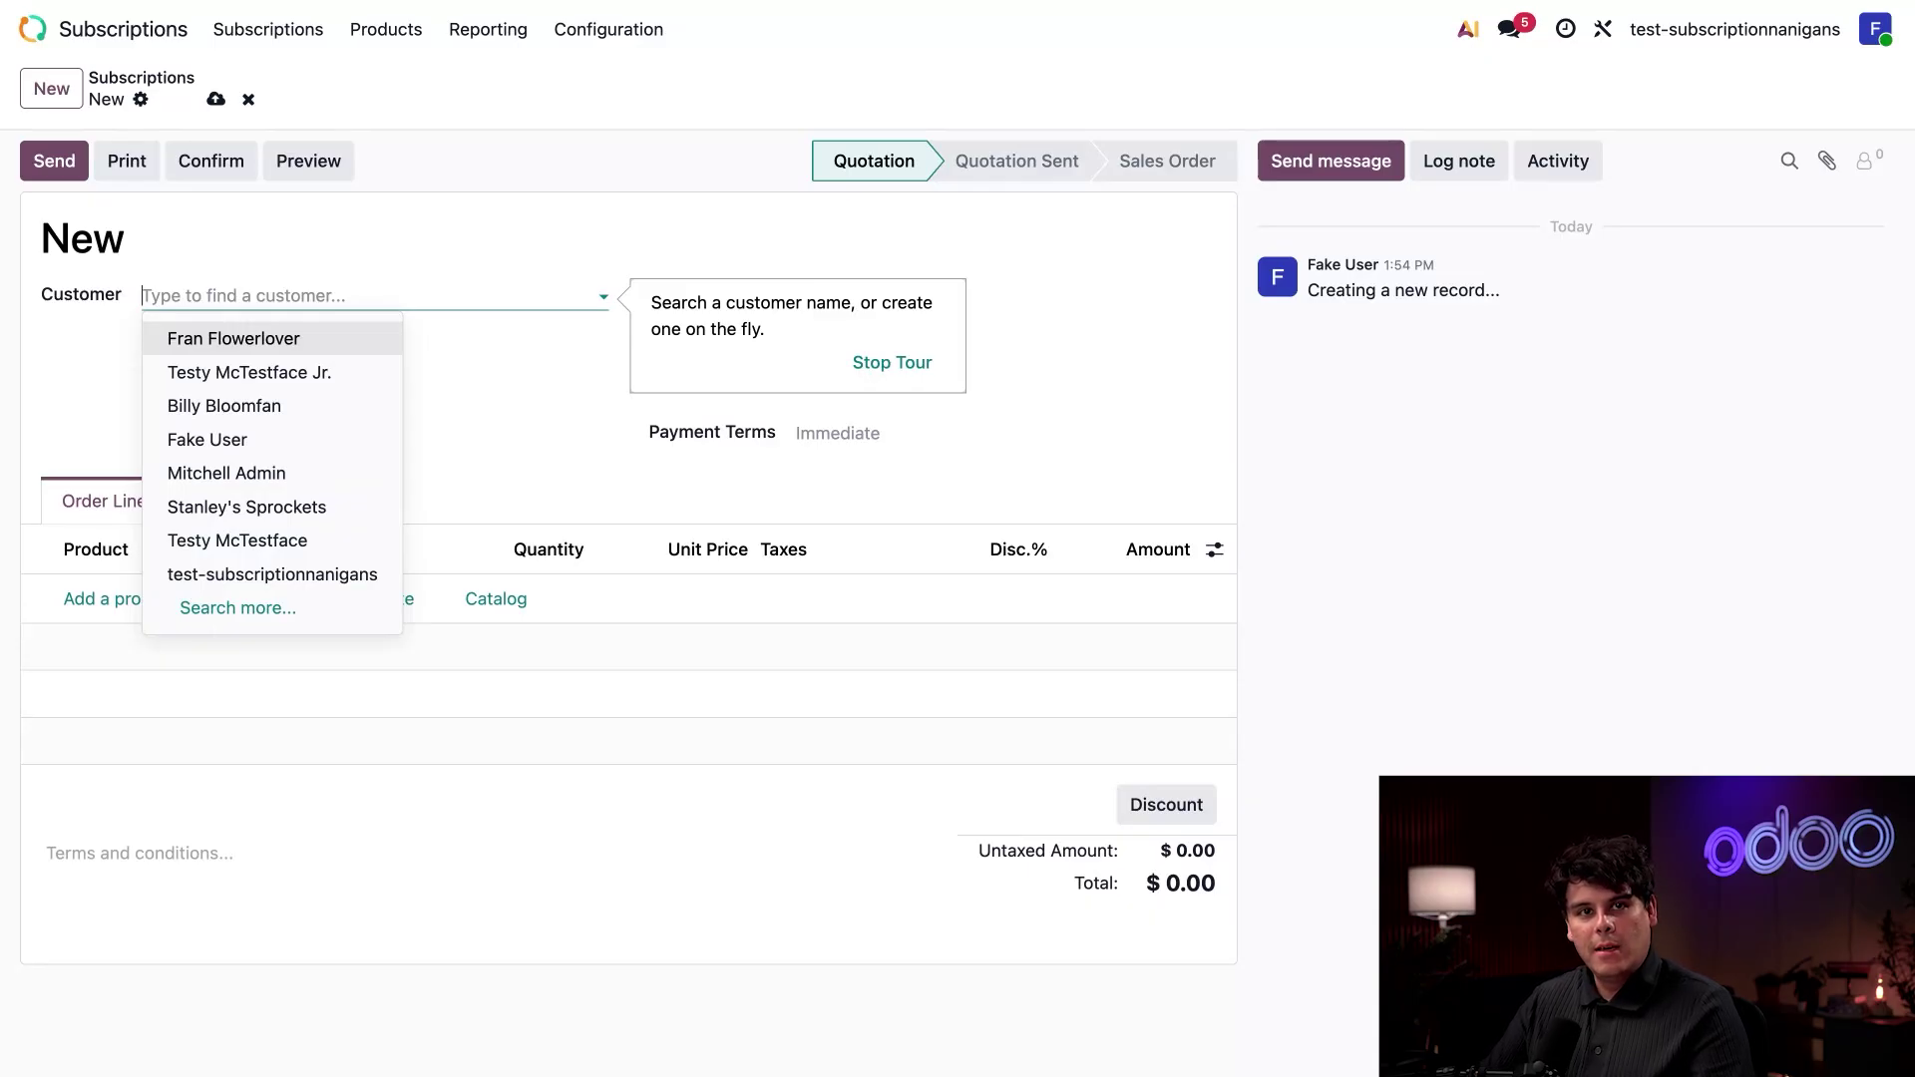
{"action": "left_click", "coordinate": [259, 346]}
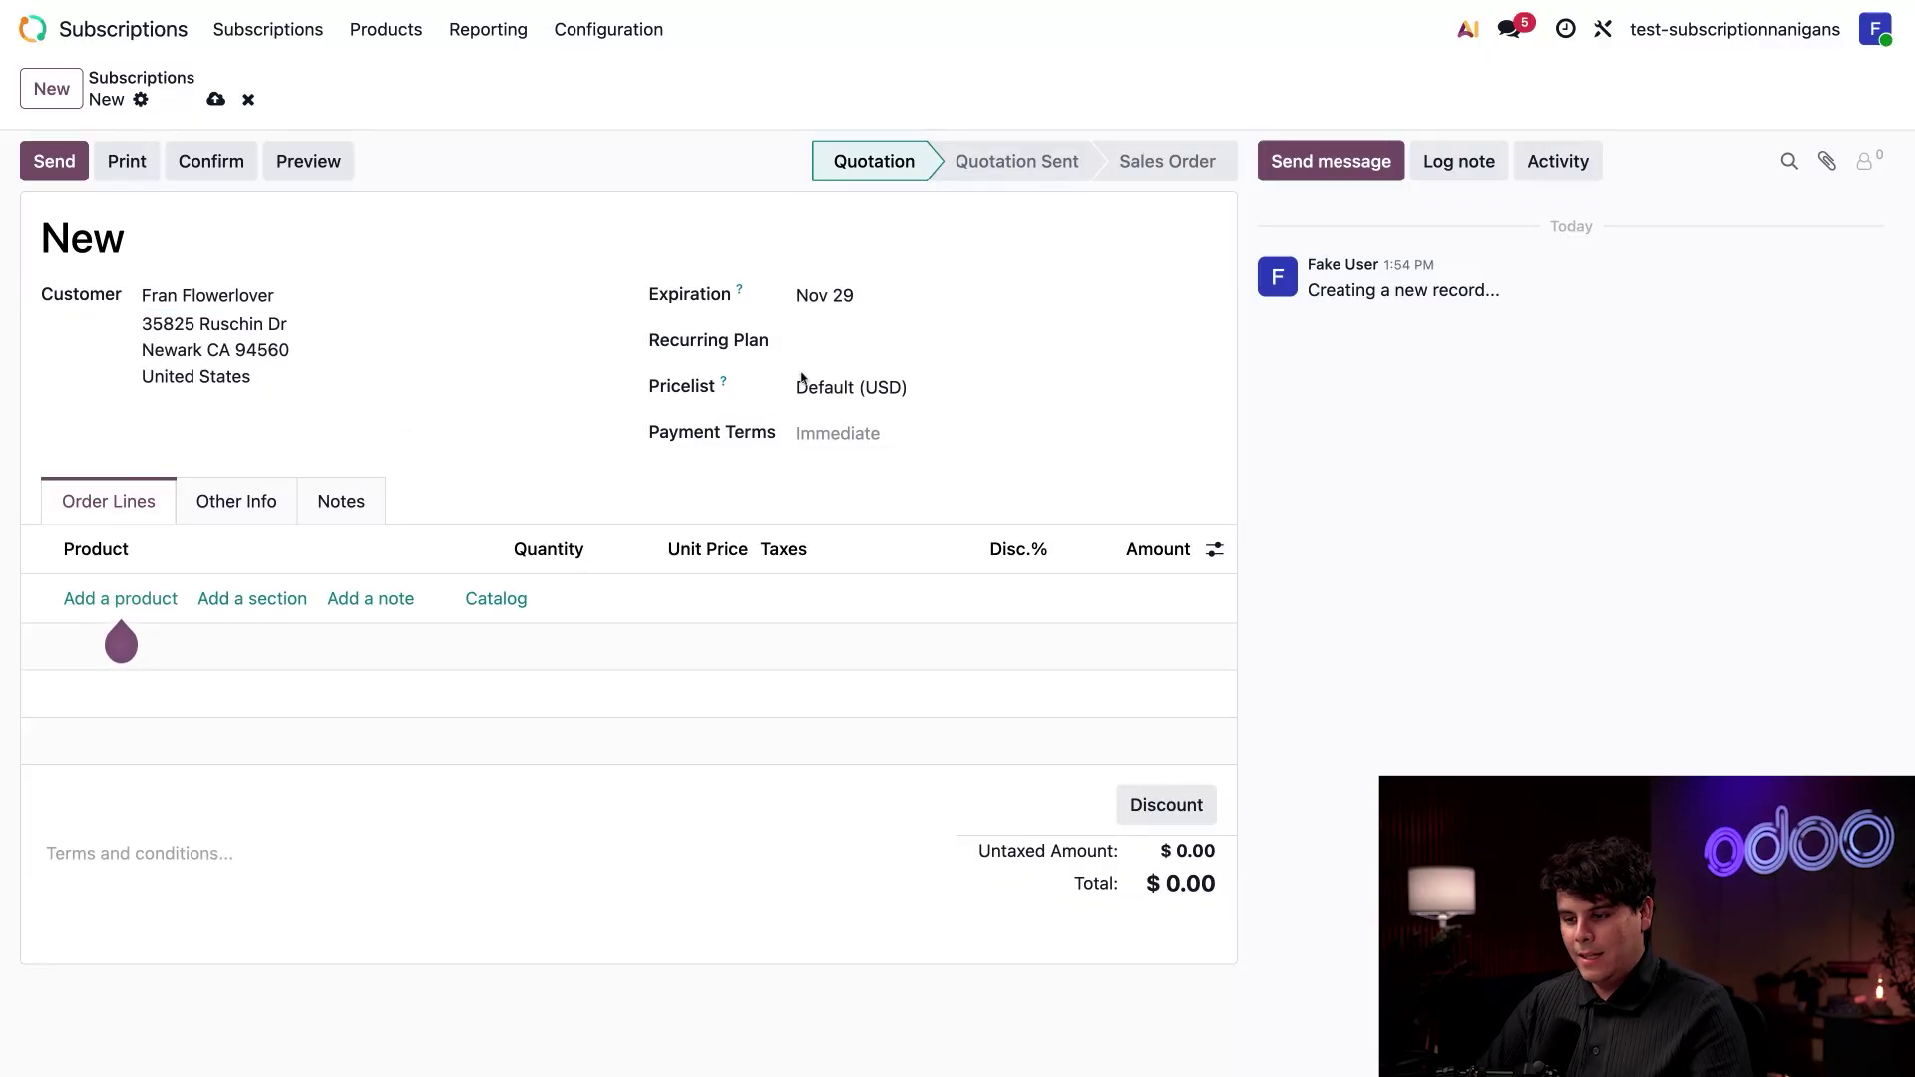
{"action": "left_click", "coordinate": [828, 345]}
{"action": "left_click", "coordinate": [841, 454]}
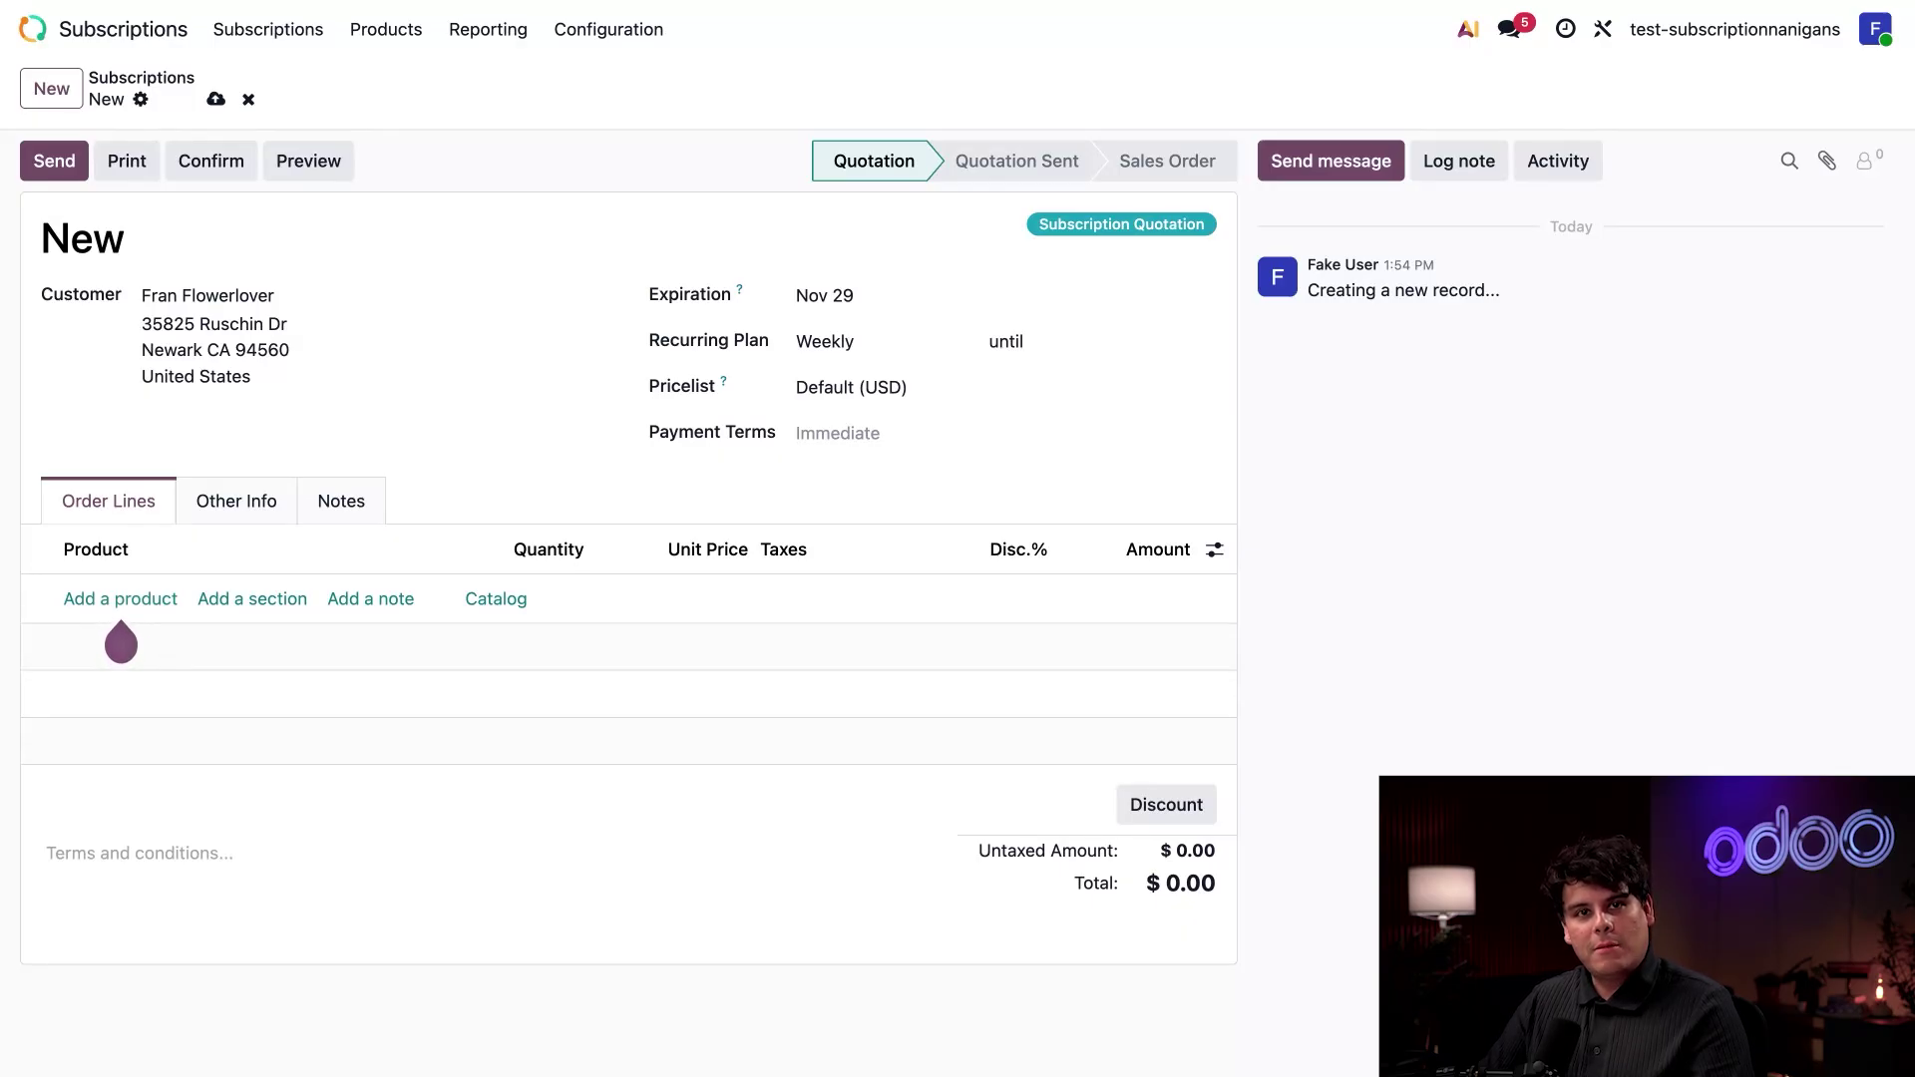
Step: Set the Start Date to Nov 2 under Other Info, then return to Order Lines
{"action": "left_click", "coordinate": [259, 490]}
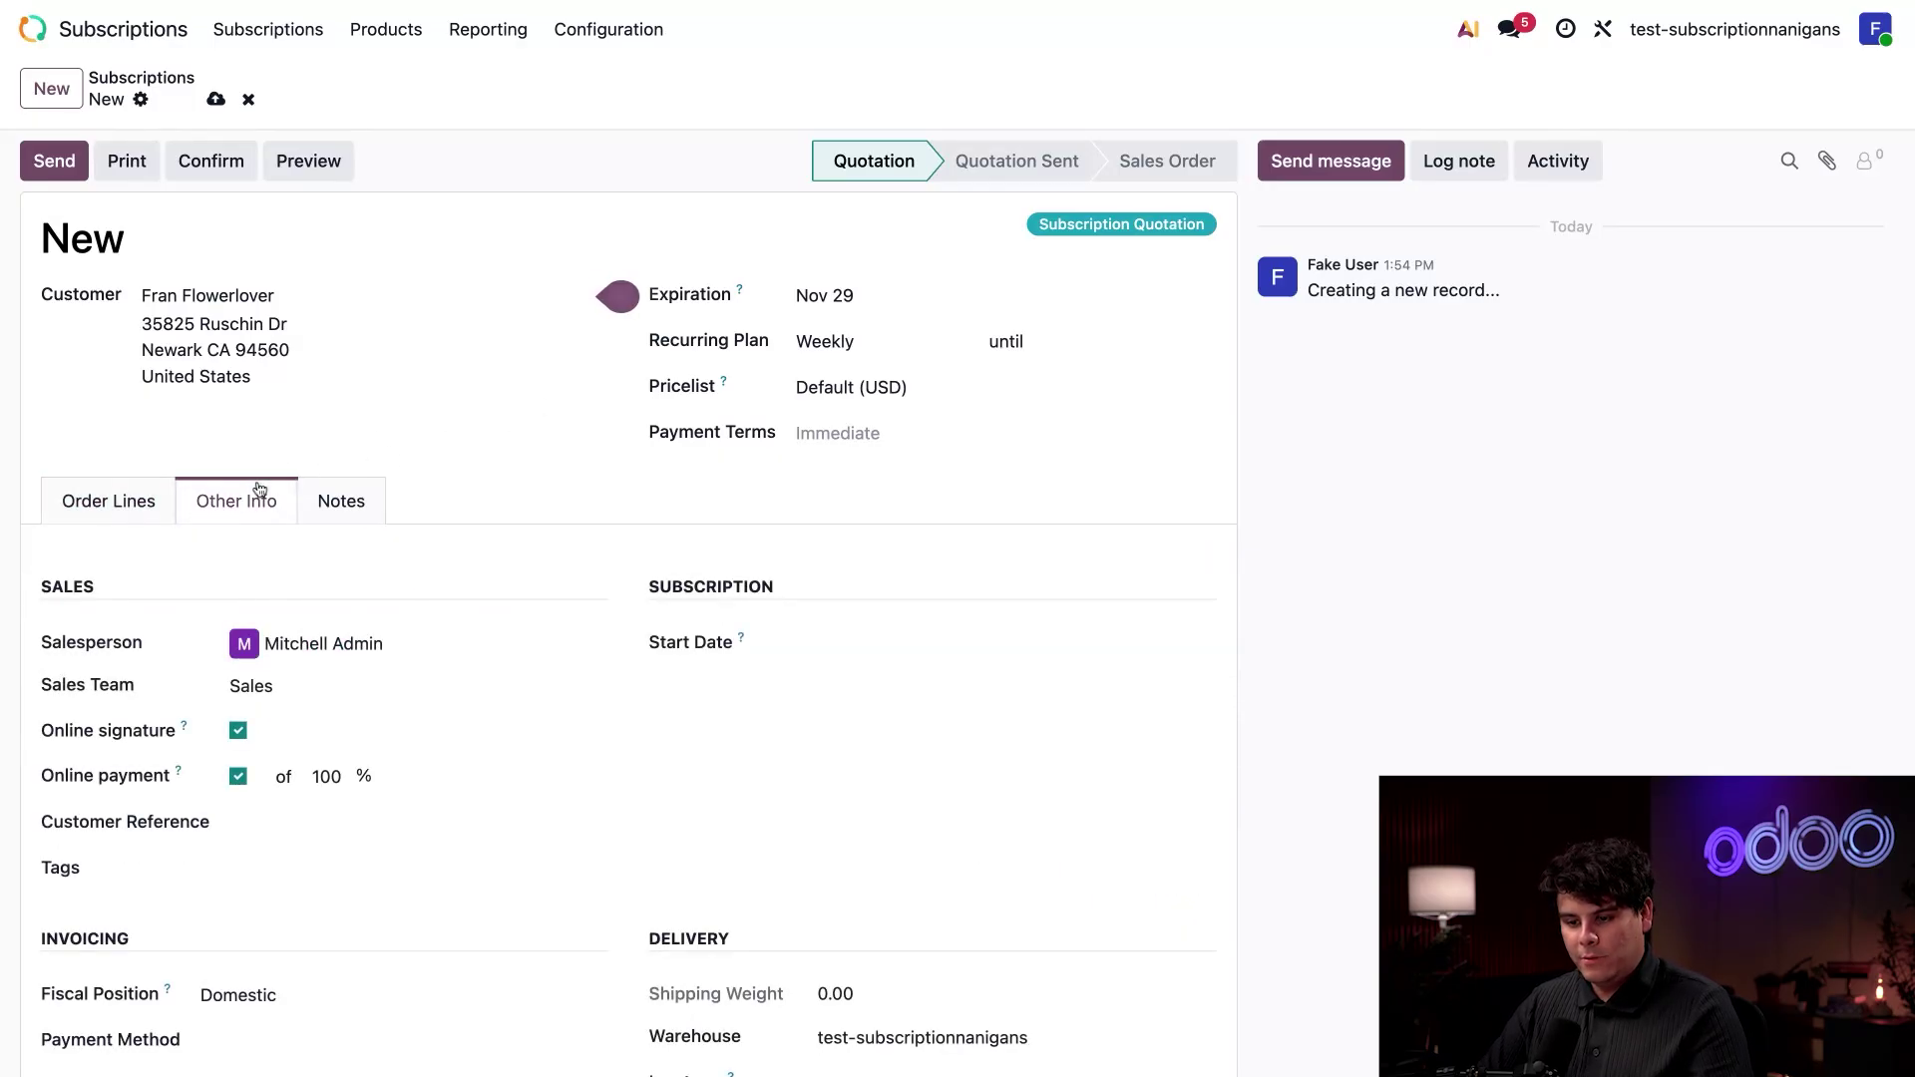
{"action": "scroll", "coordinate": [482, 680], "scroll_direction": "down", "scroll_amount": 2}
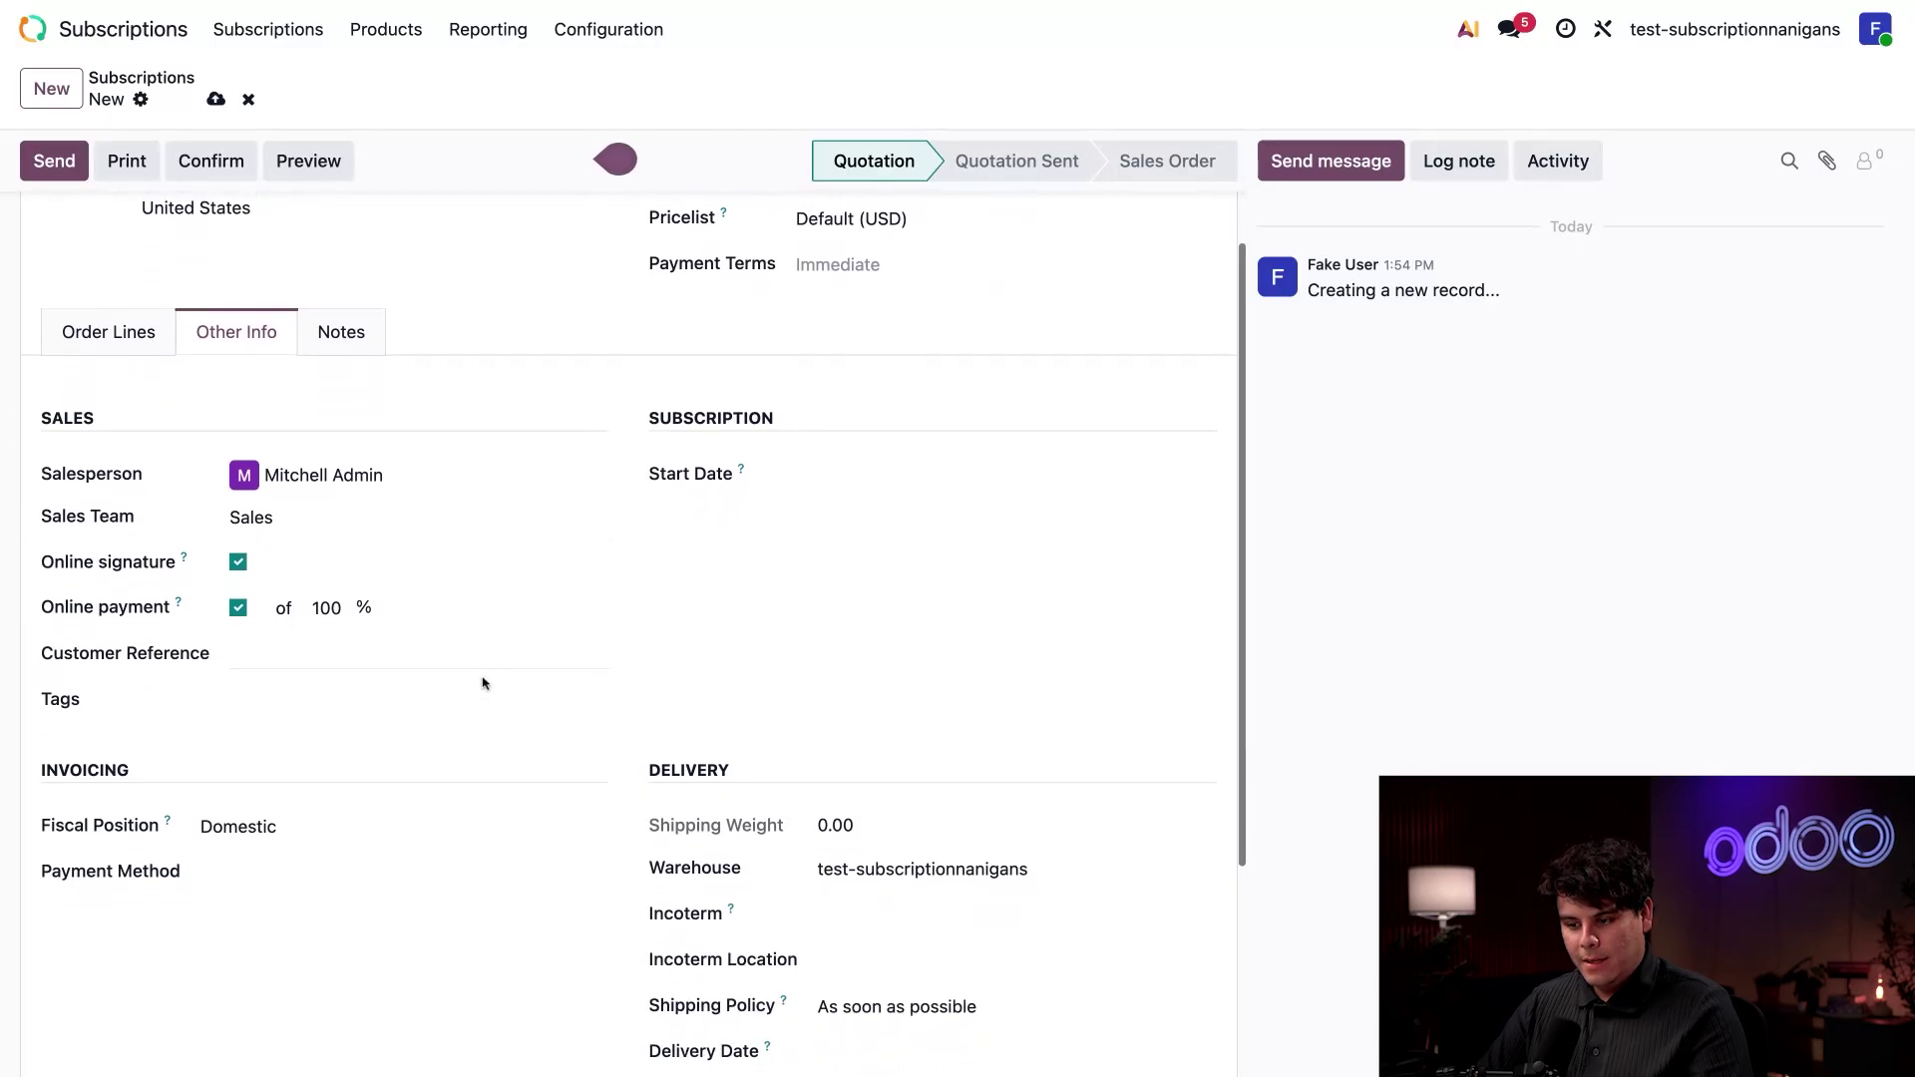
{"action": "left_click", "coordinate": [850, 473]}
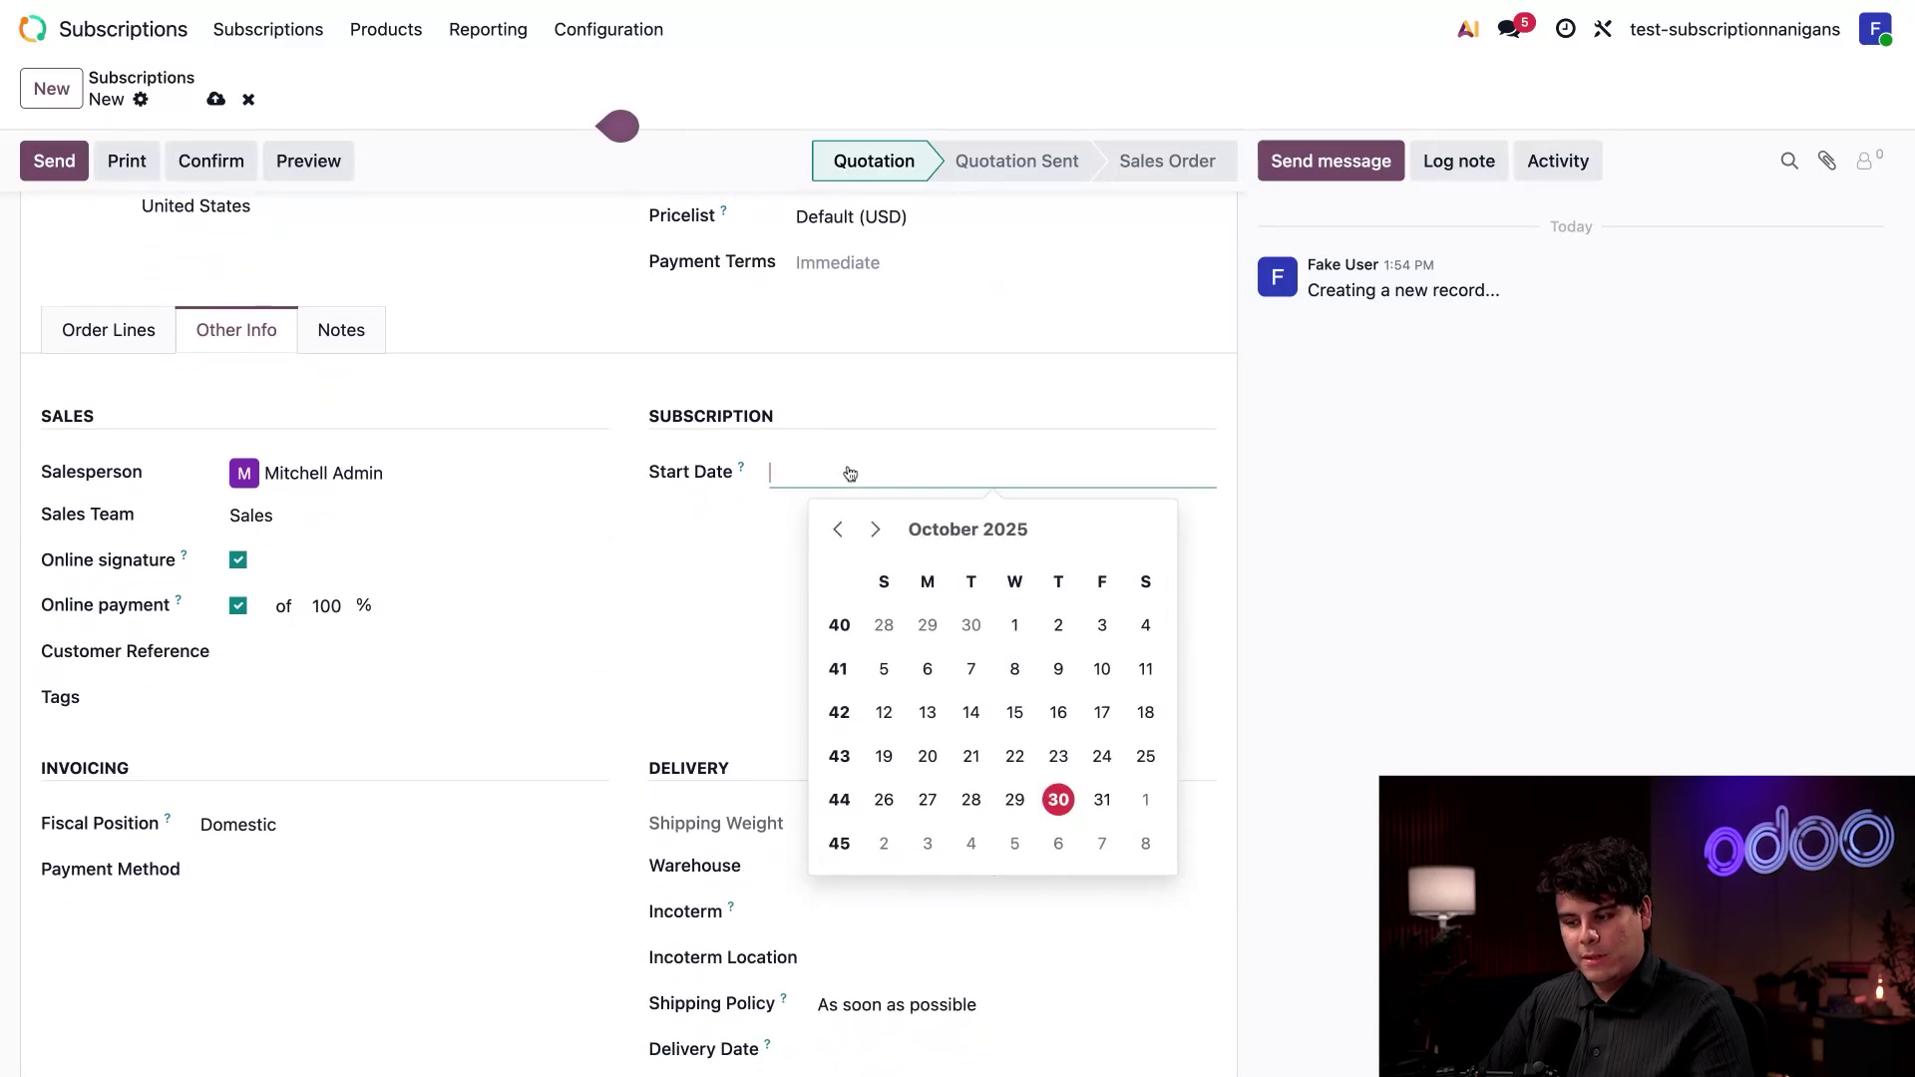
{"action": "left_click", "coordinate": [880, 848]}
{"action": "left_click", "coordinate": [881, 407]}
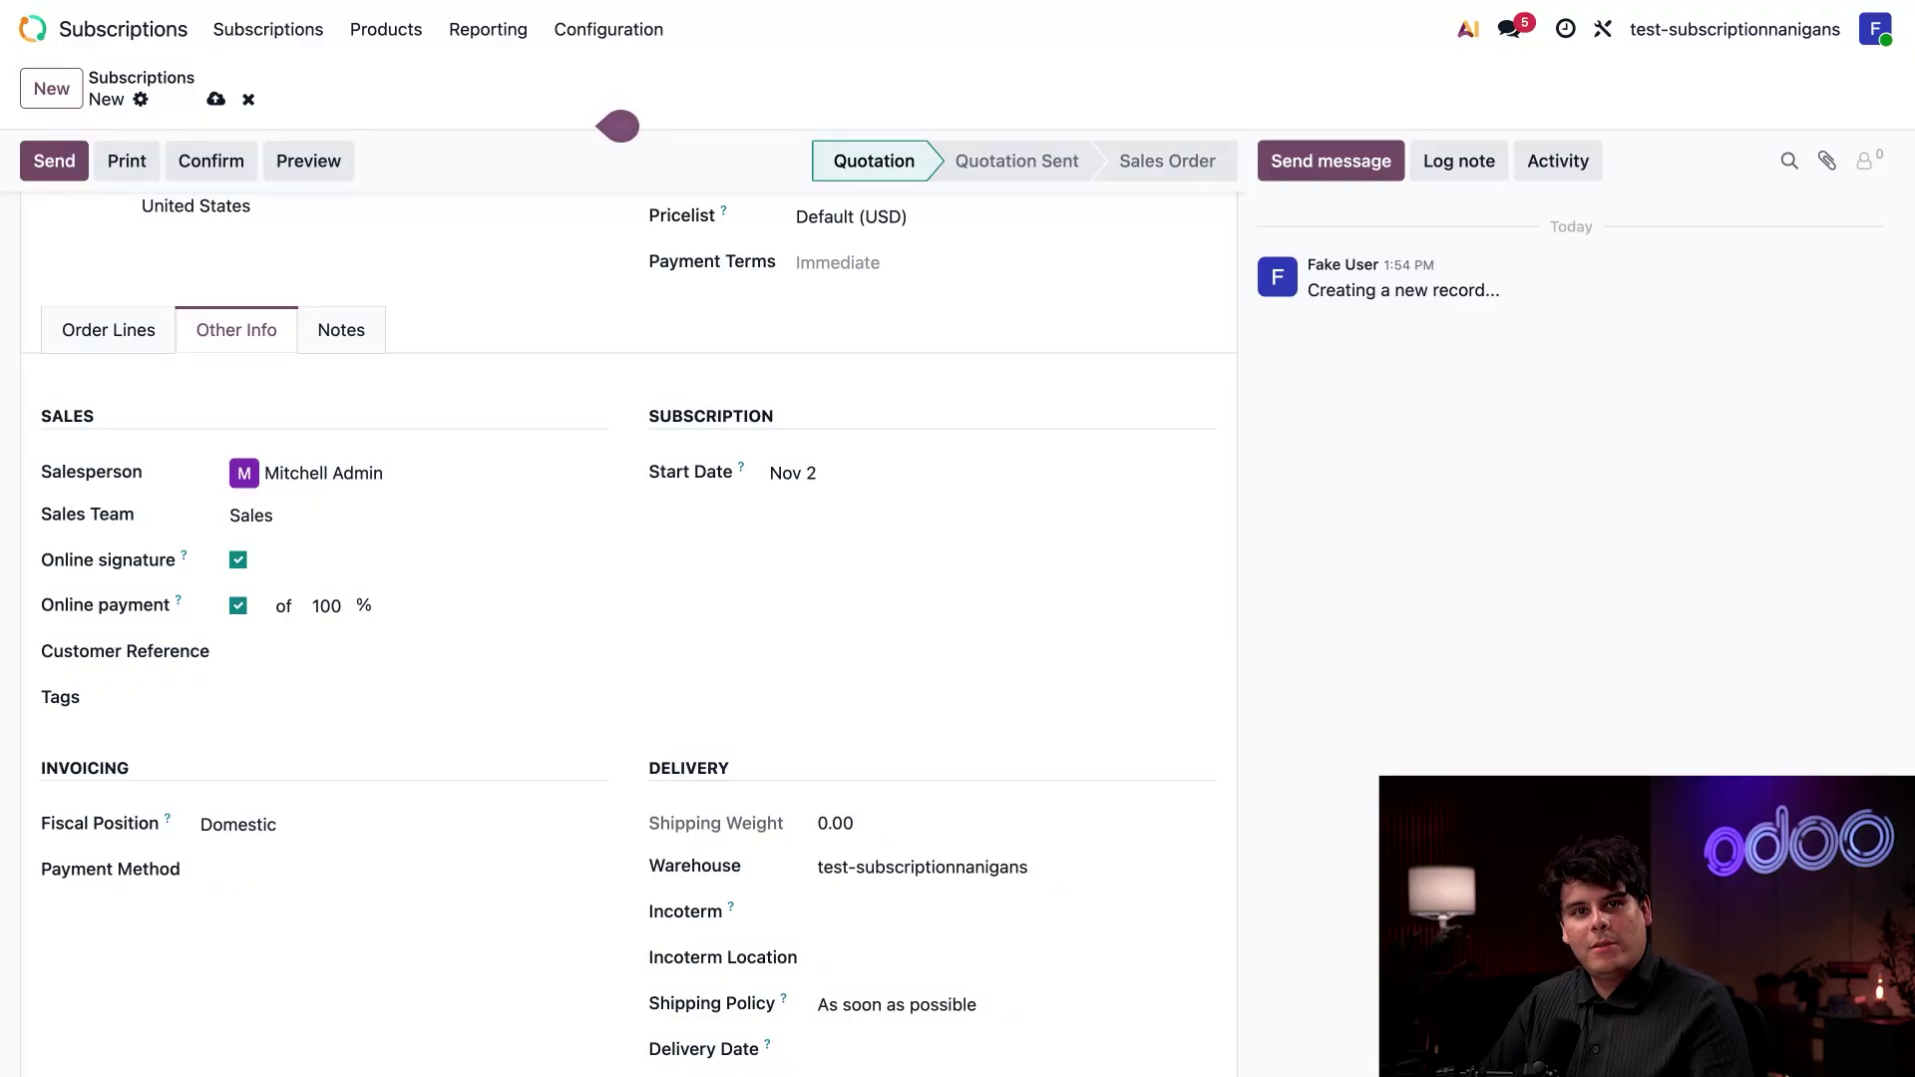
{"action": "left_click", "coordinate": [145, 331]}
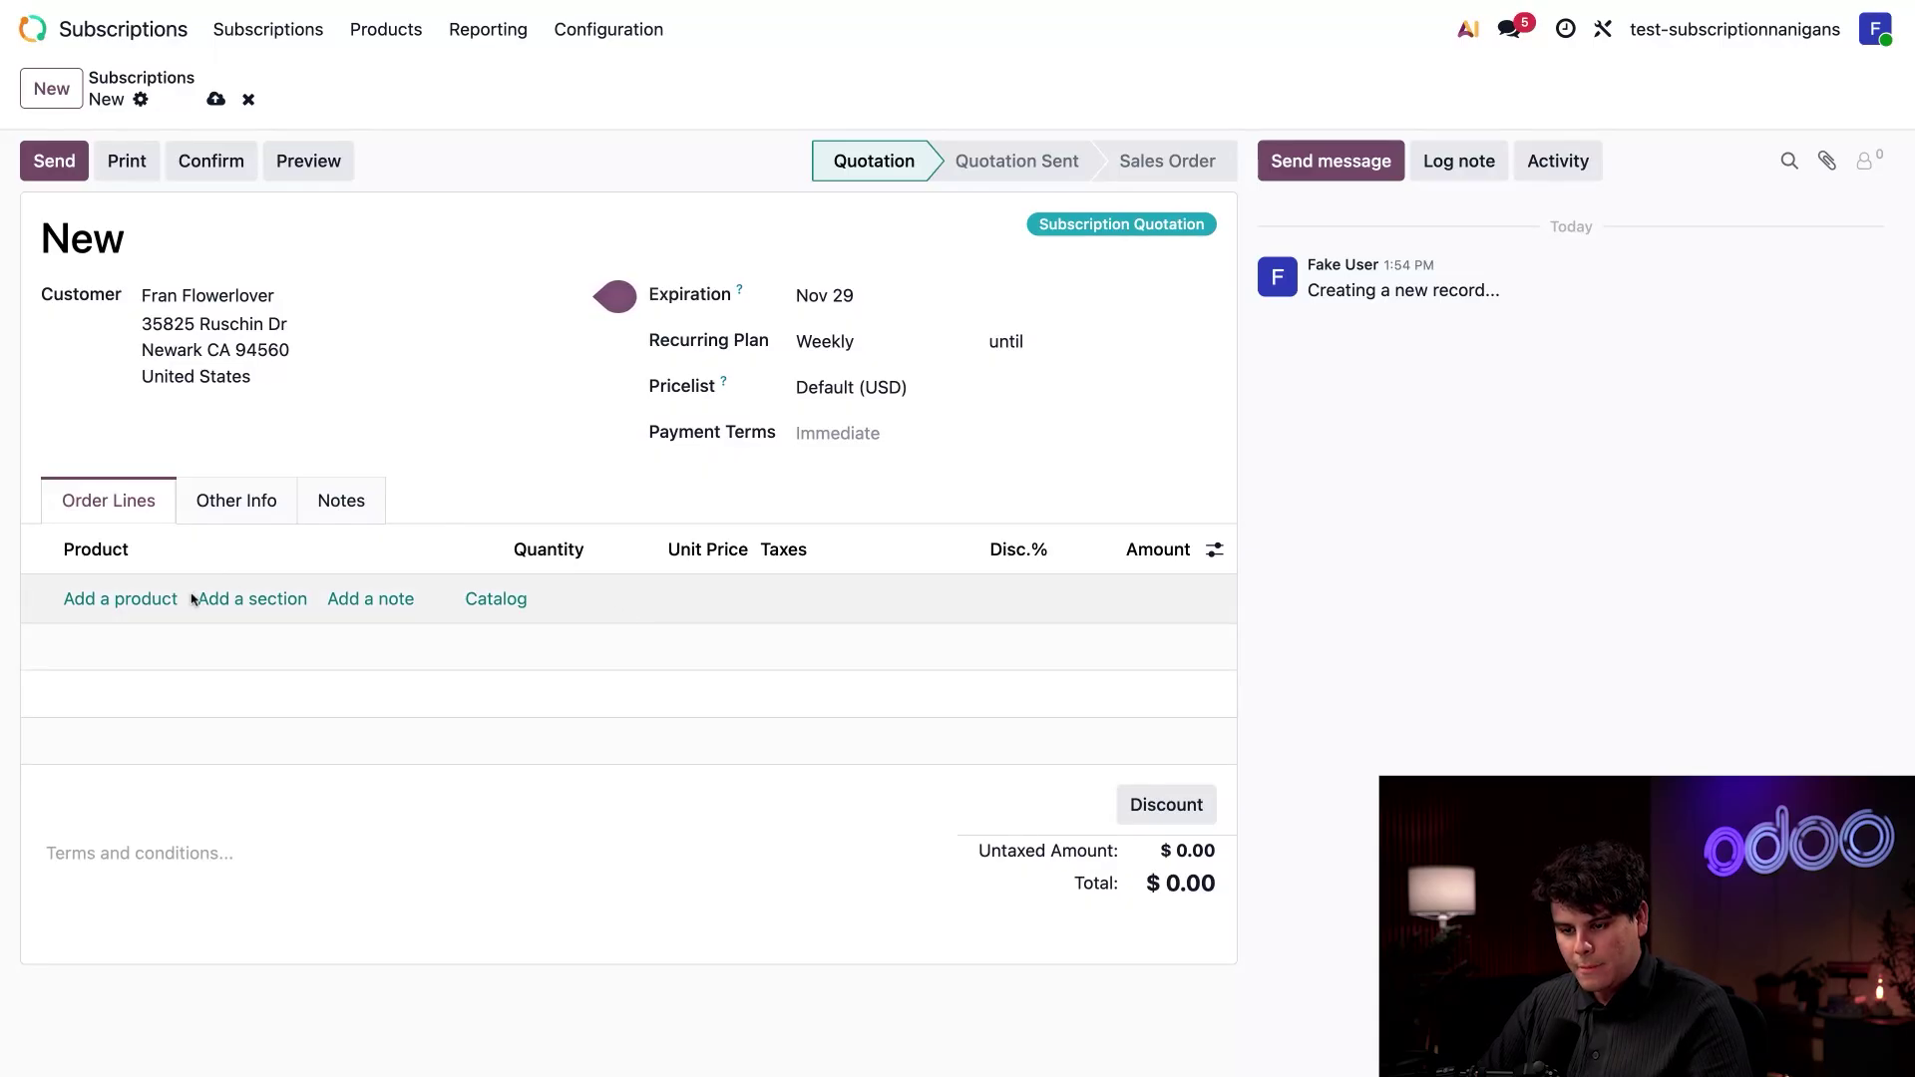
Step: Add a Flower Fun Box product line to the quotation
{"action": "left_click", "coordinate": [147, 599]}
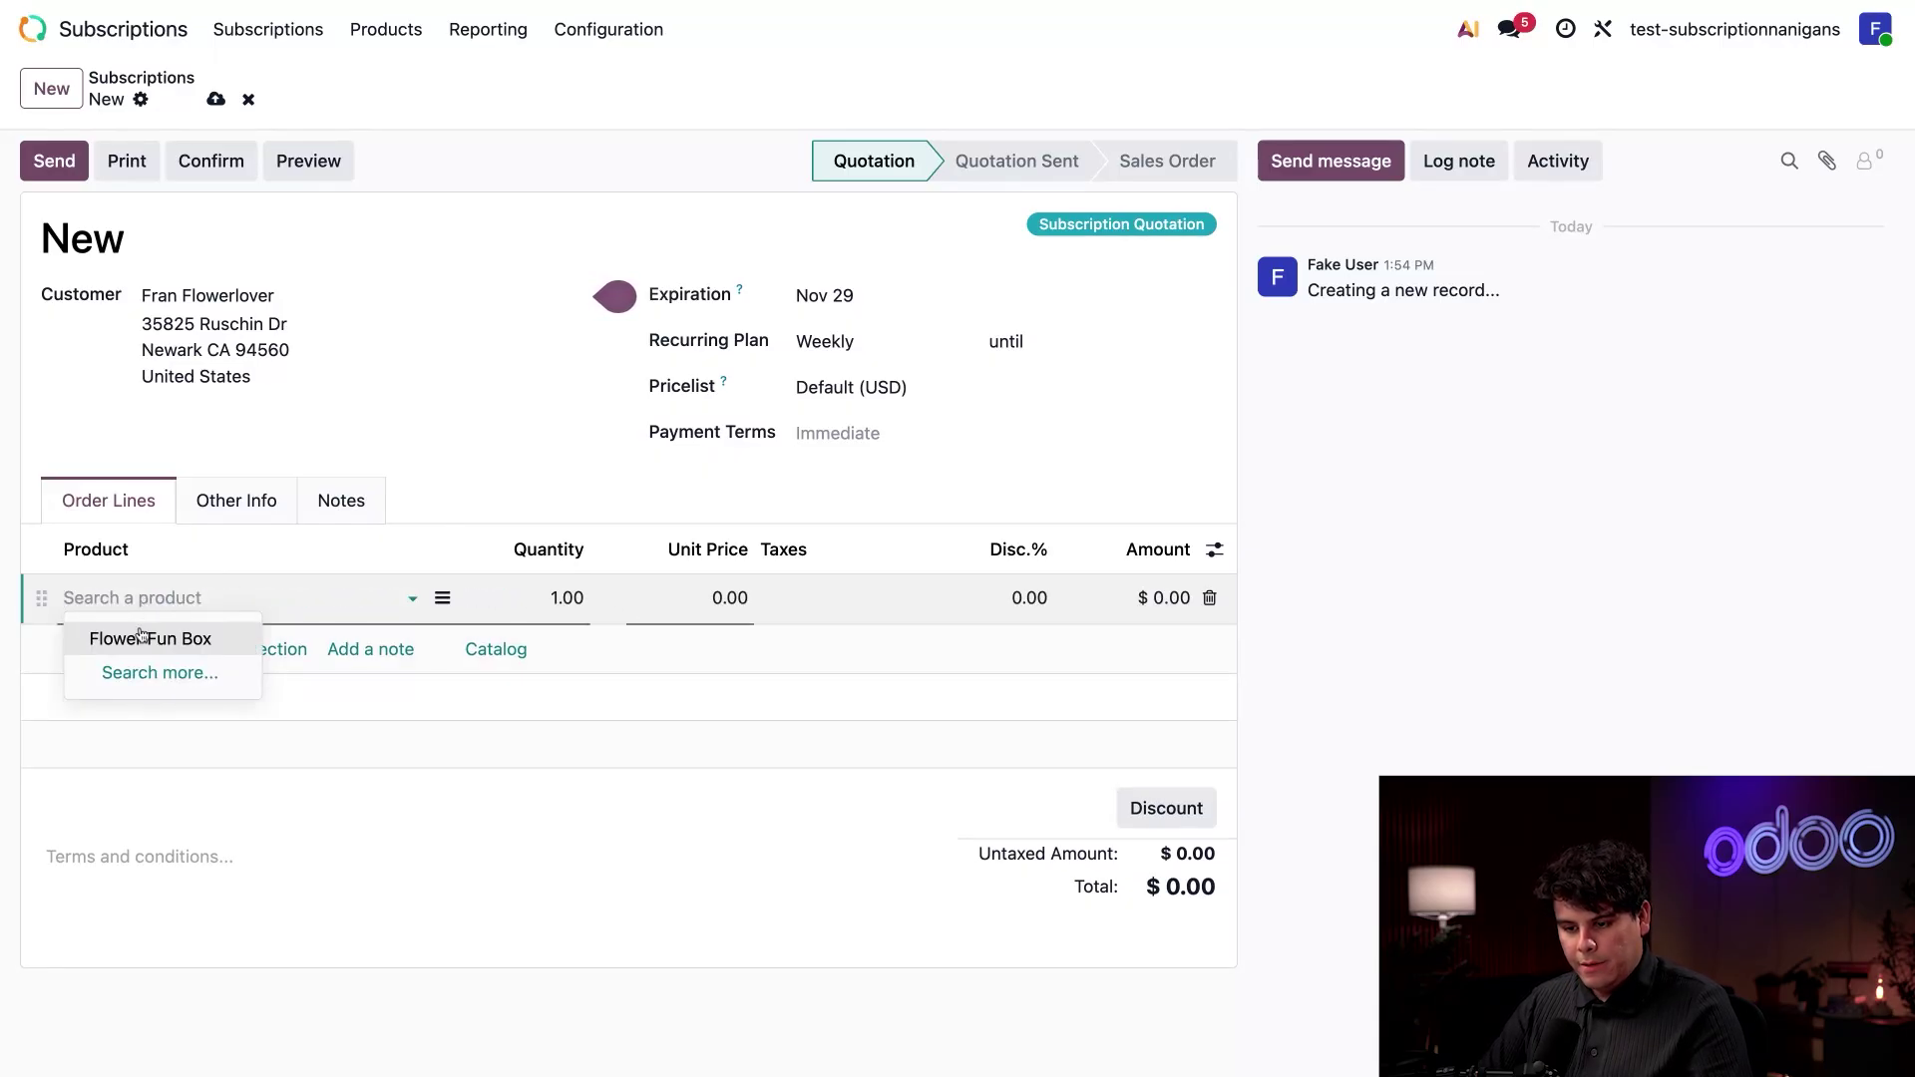
{"action": "left_click", "coordinate": [140, 635]}
{"action": "left_click", "coordinate": [359, 793]}
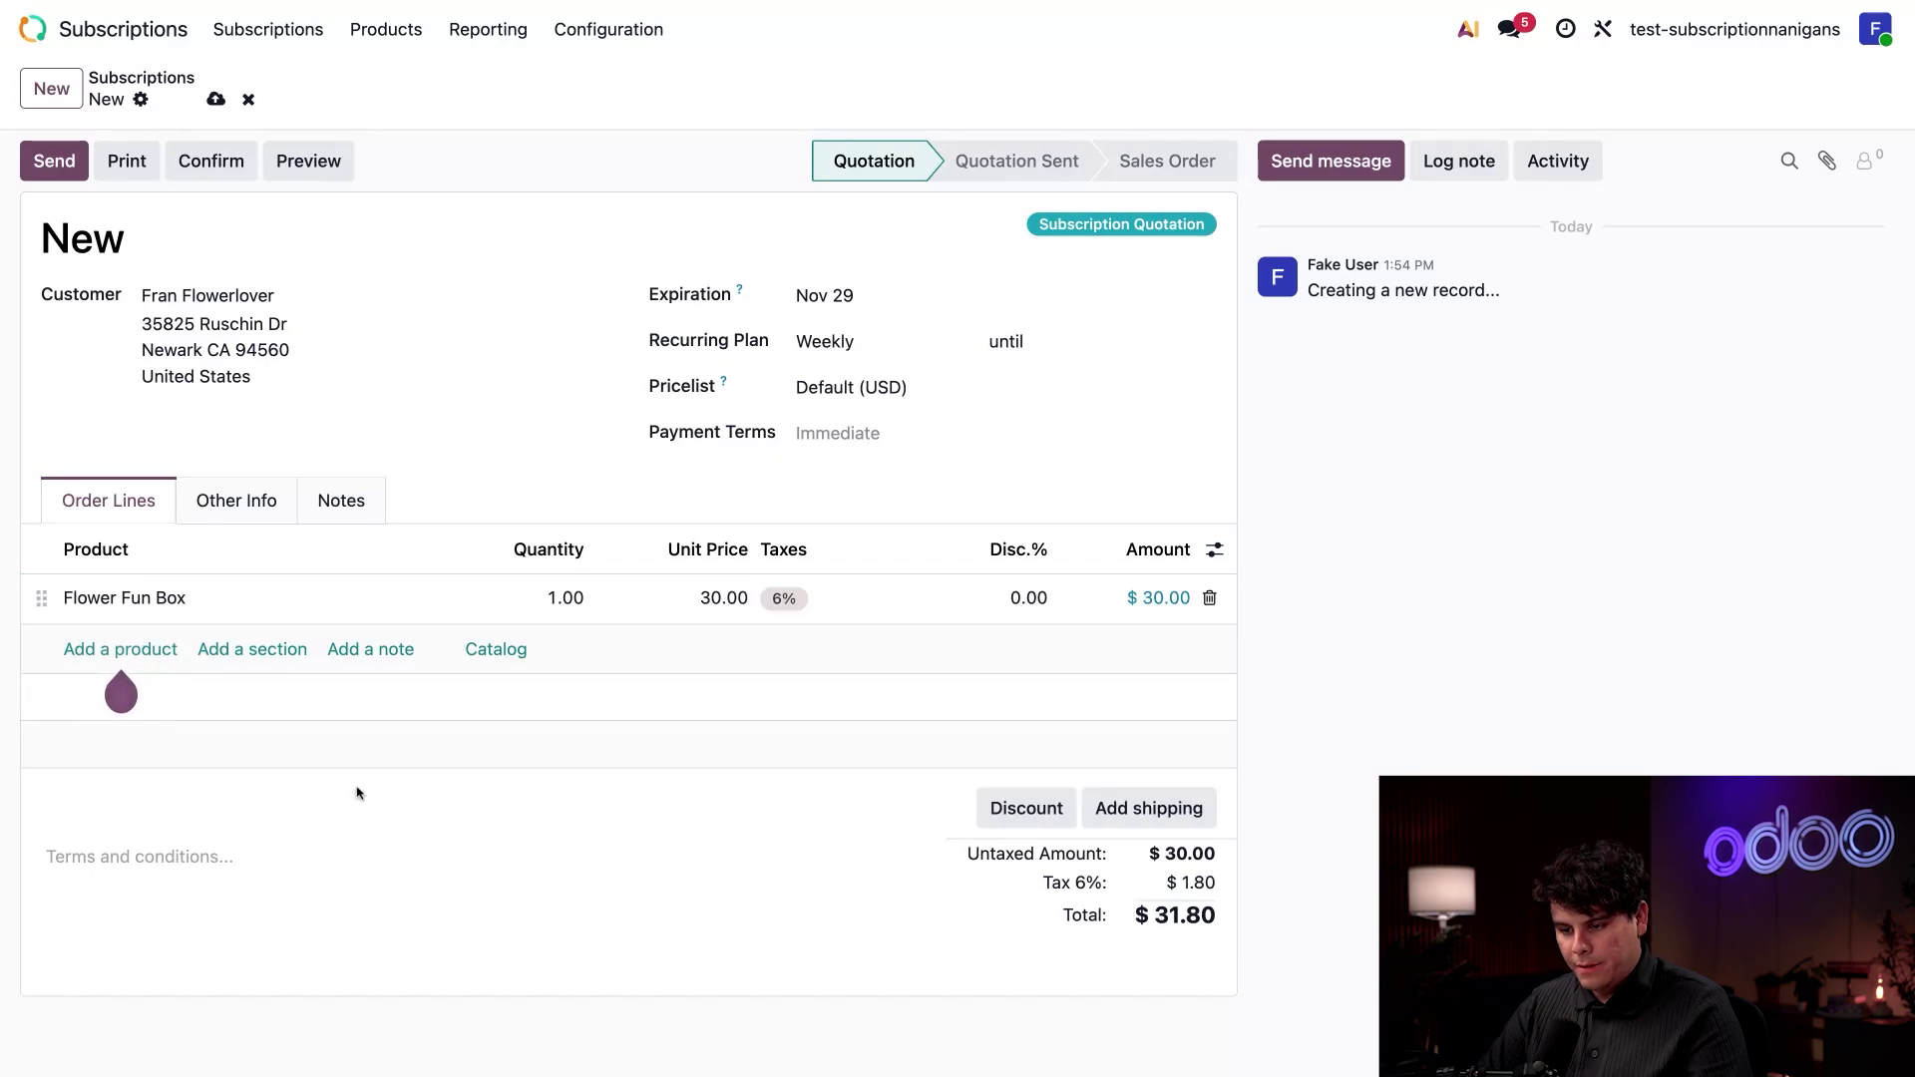
Step: Add Standard delivery as the $10.00 shipping method
{"action": "left_click", "coordinate": [1141, 808]}
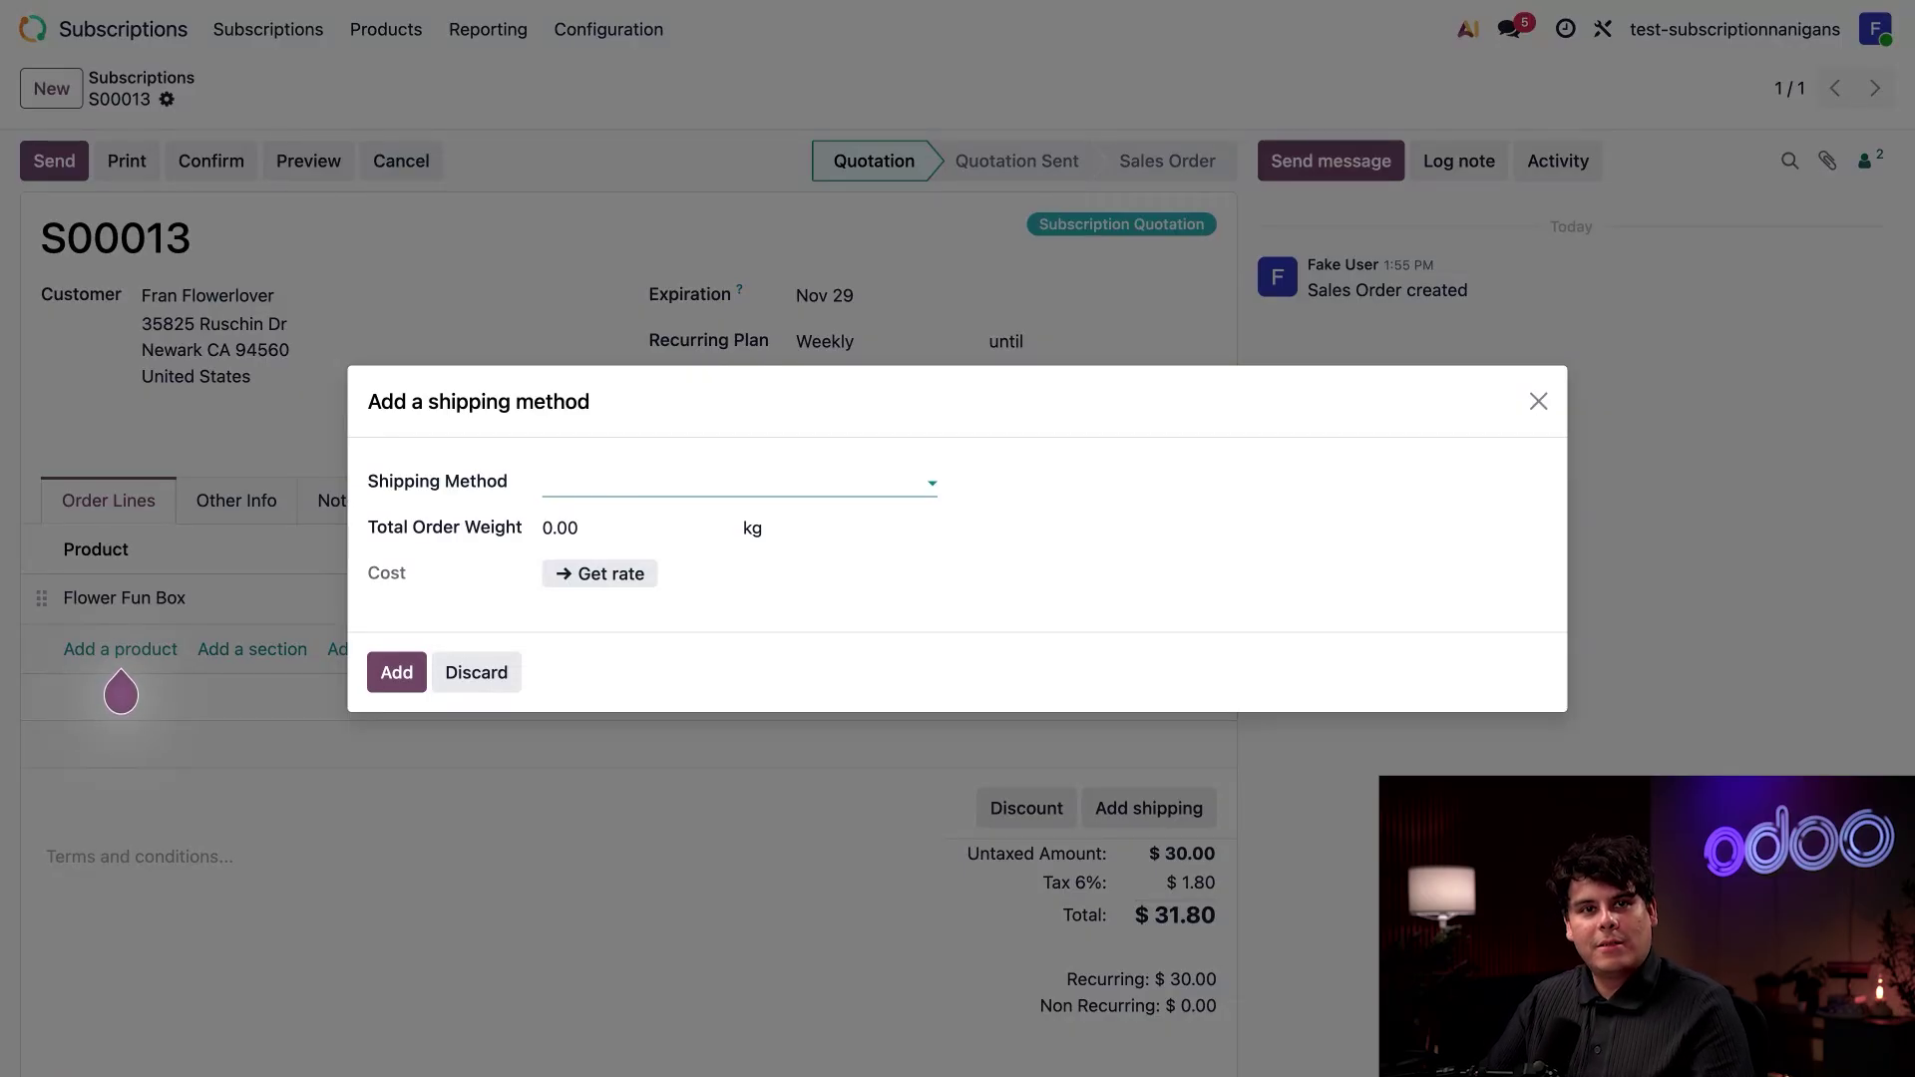
{"action": "left_click", "coordinate": [599, 483]}
{"action": "left_click", "coordinate": [604, 535]}
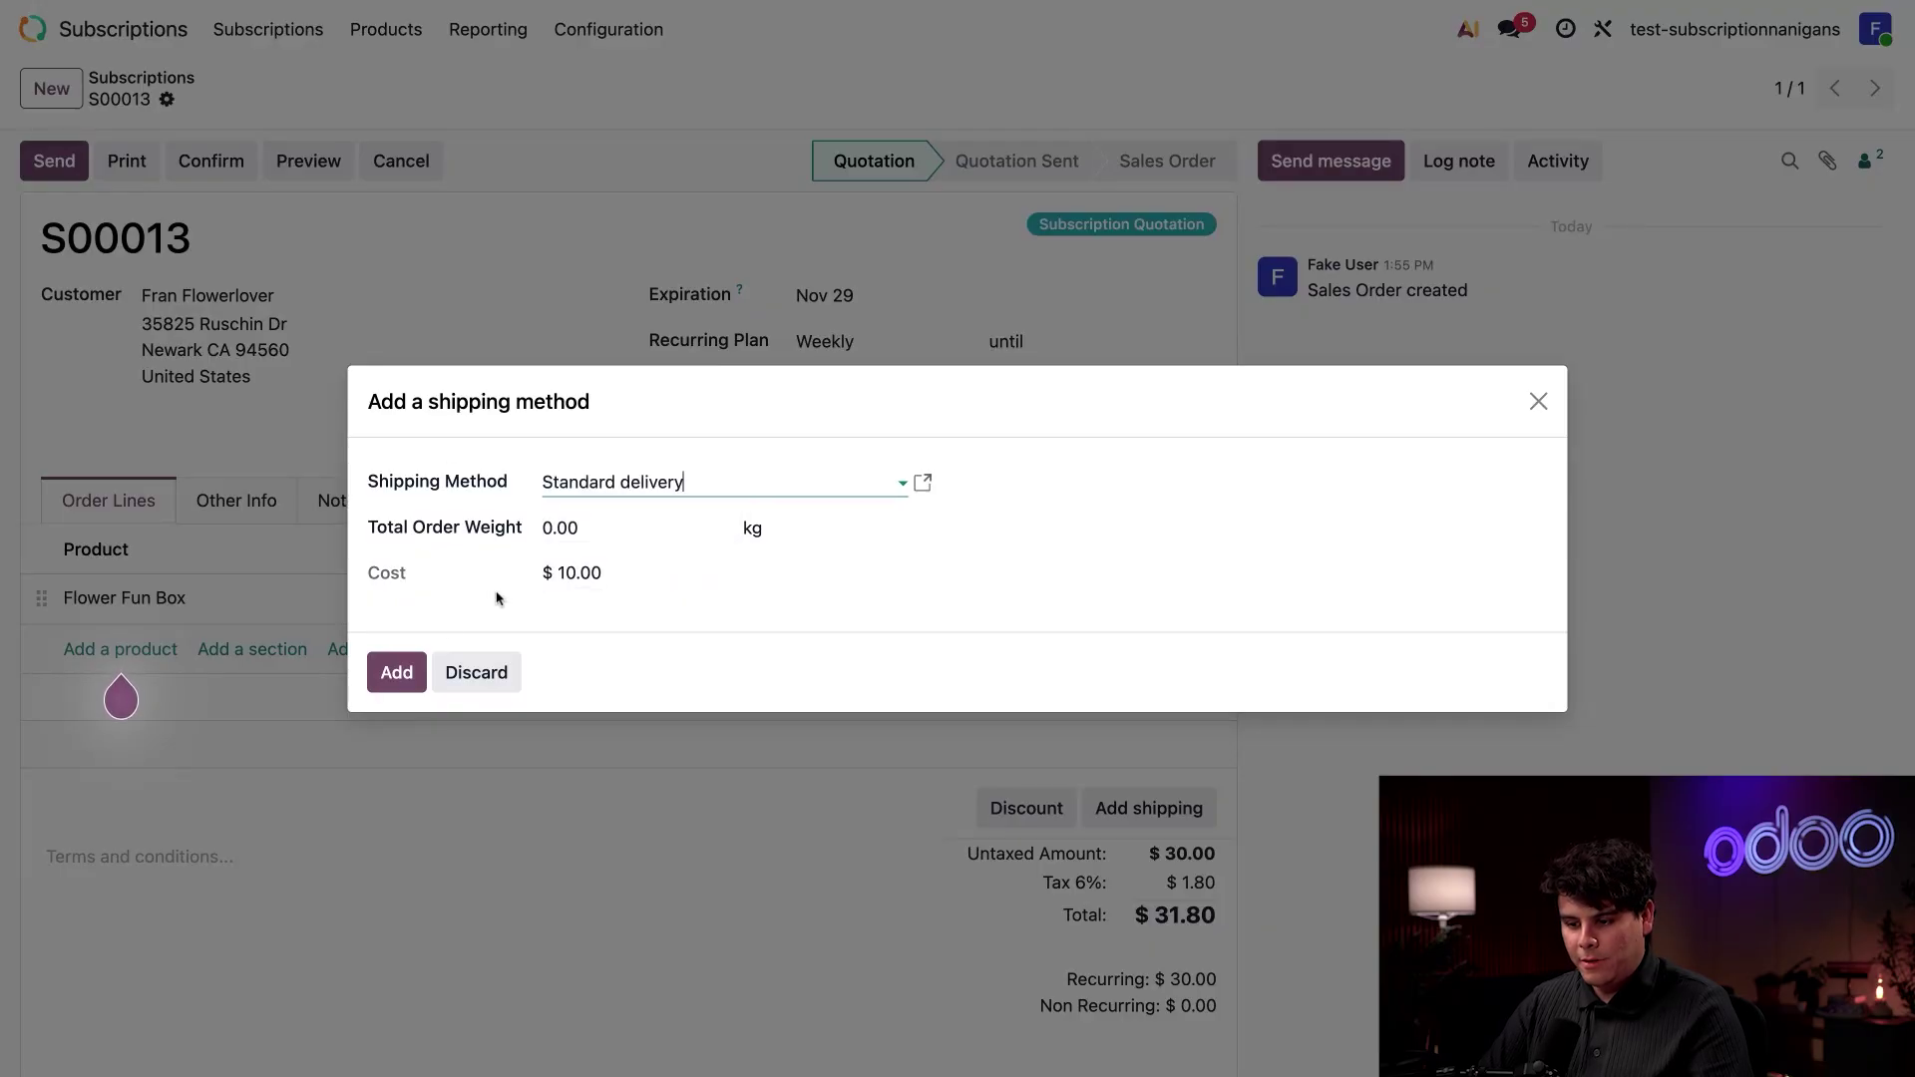
{"action": "left_click", "coordinate": [395, 673]}
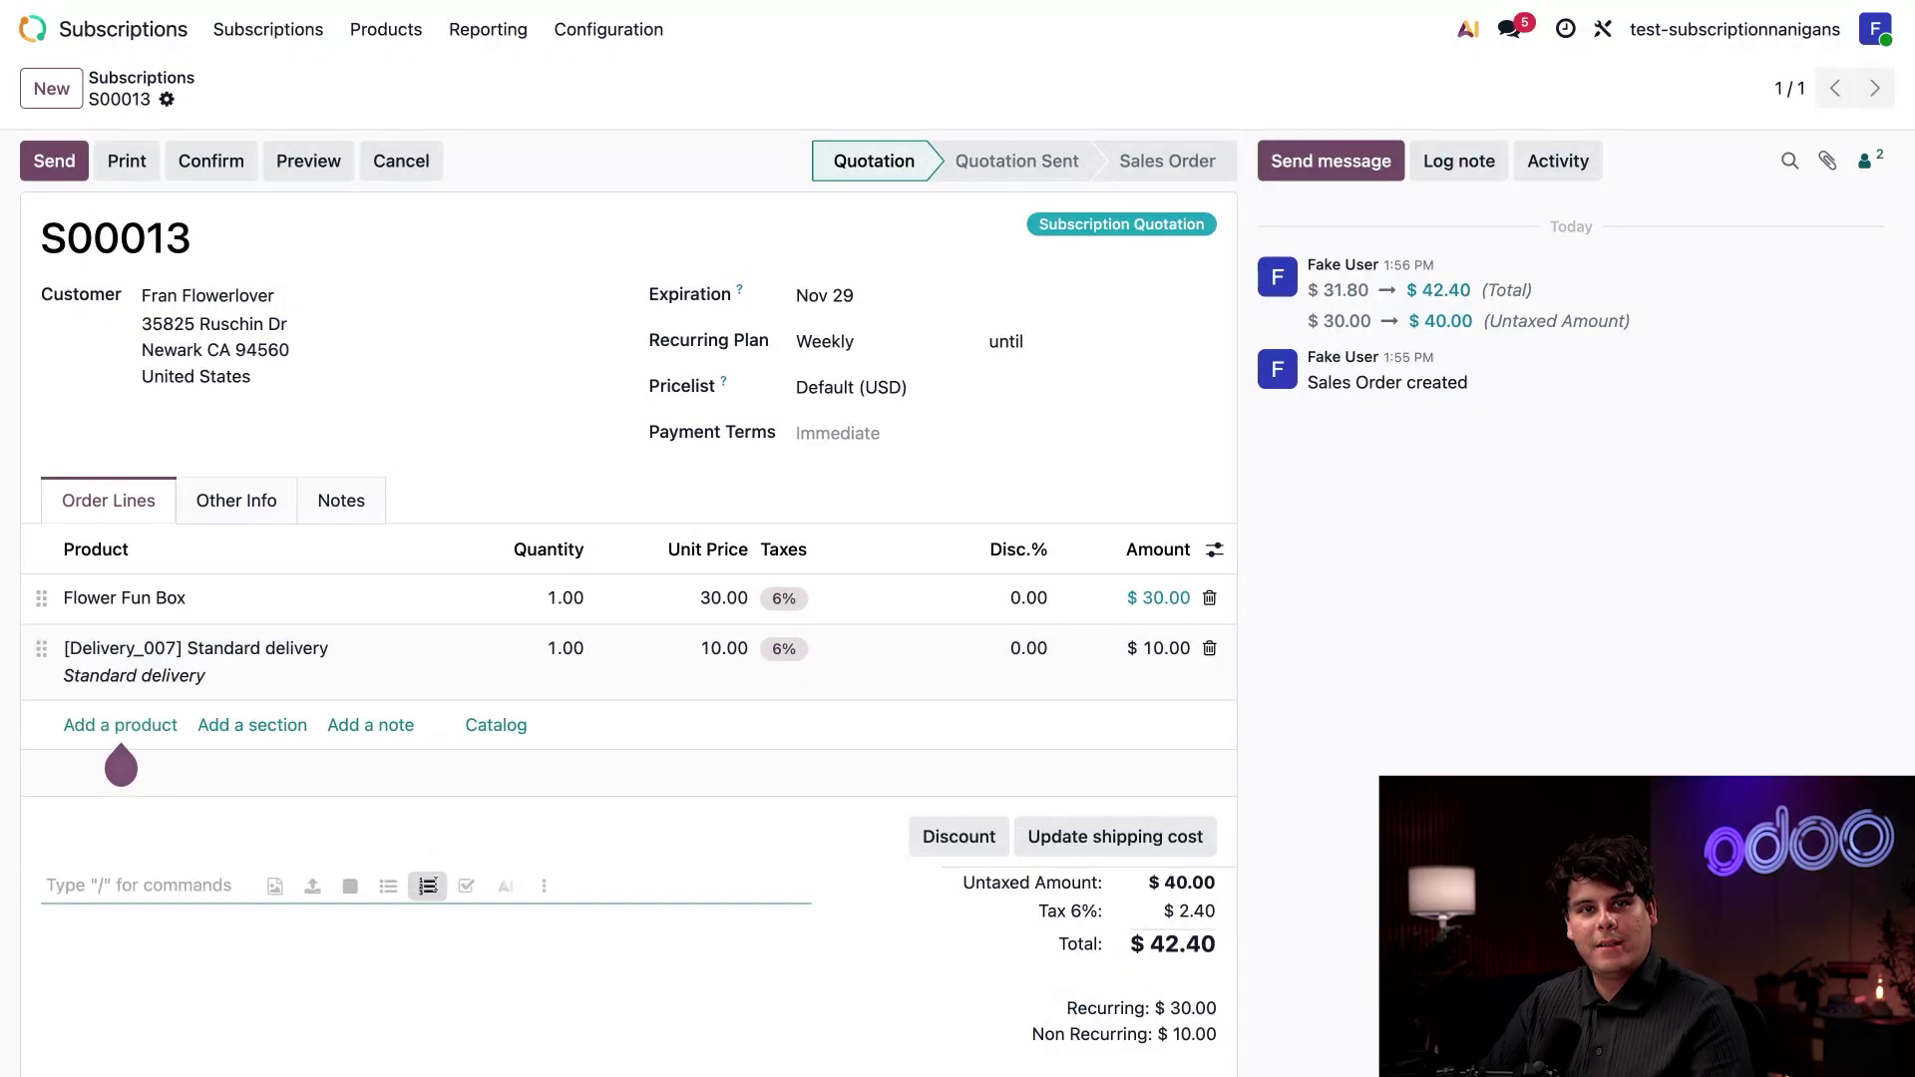
{"action": "left_click", "coordinate": [910, 974]}
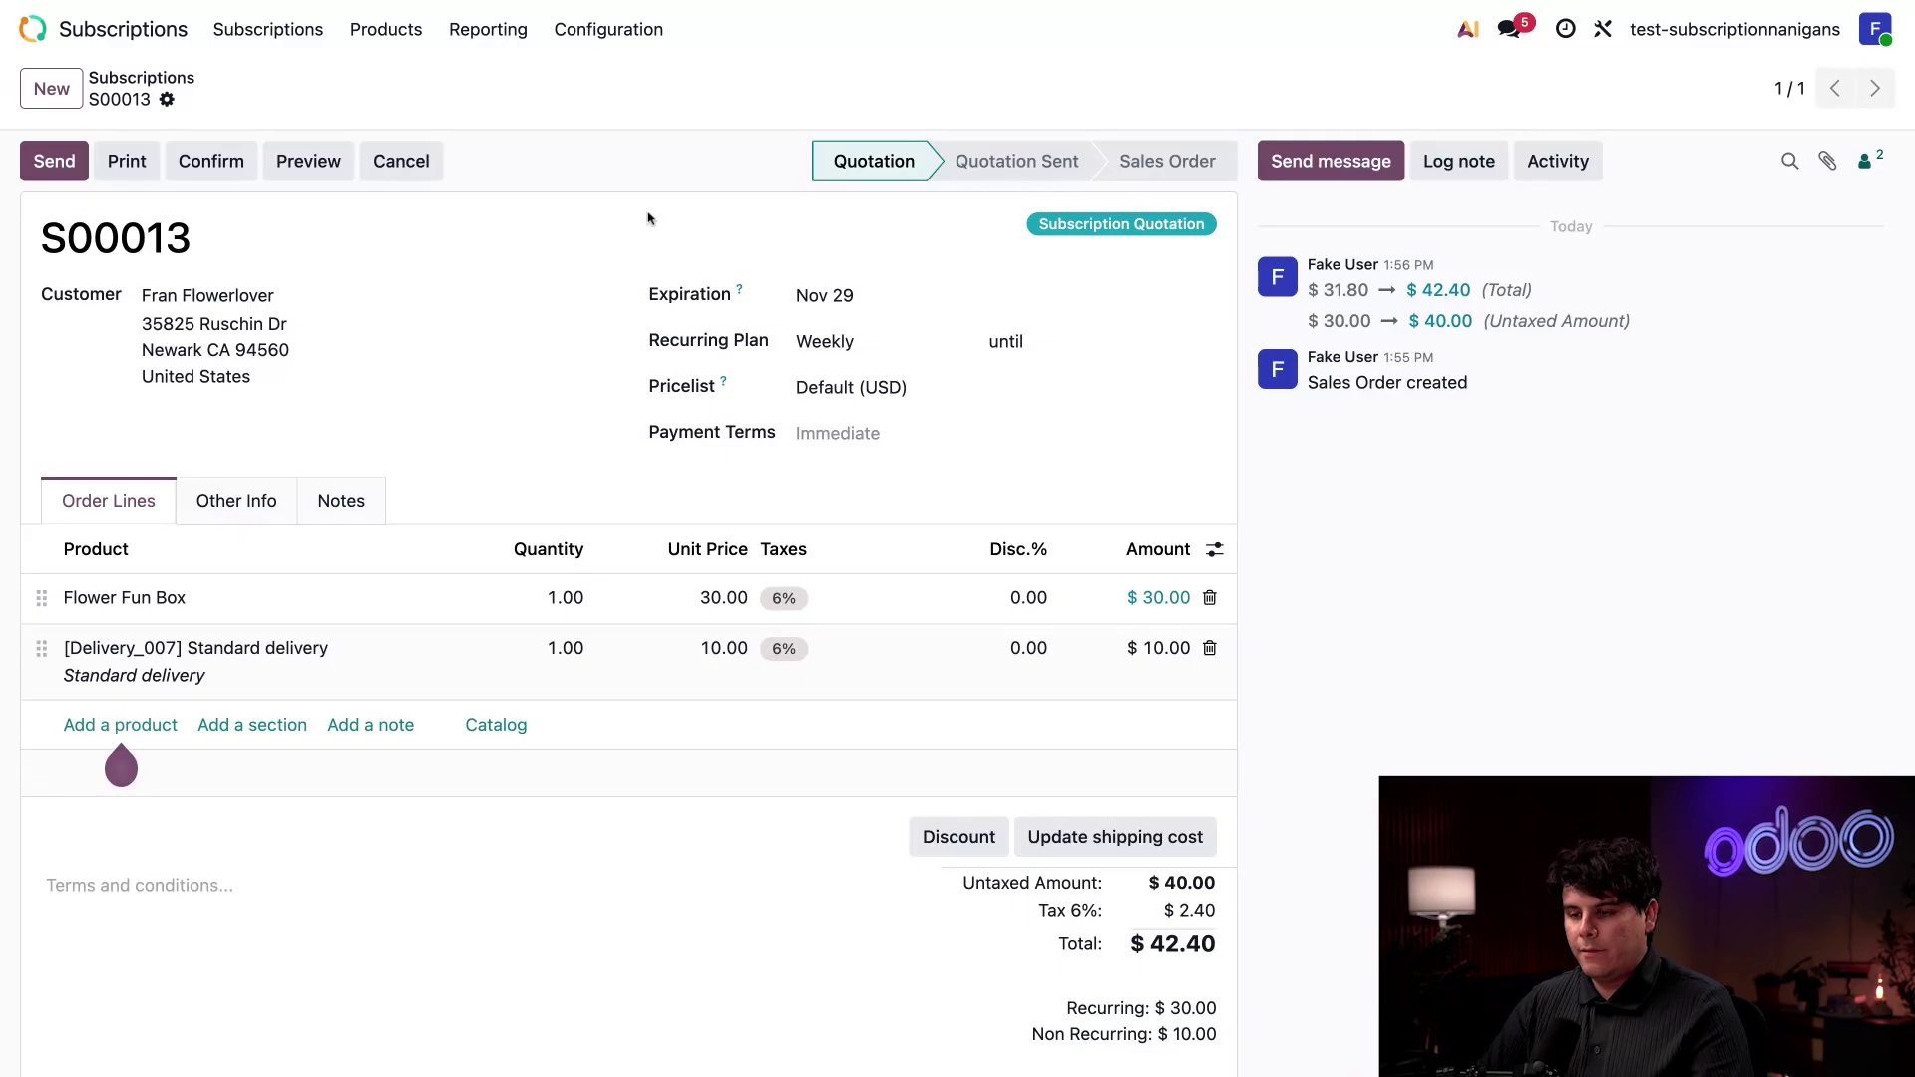
Step: Confirm S00013 and open its delivery order WH/OUT/00010
{"action": "left_click", "coordinate": [203, 167]}
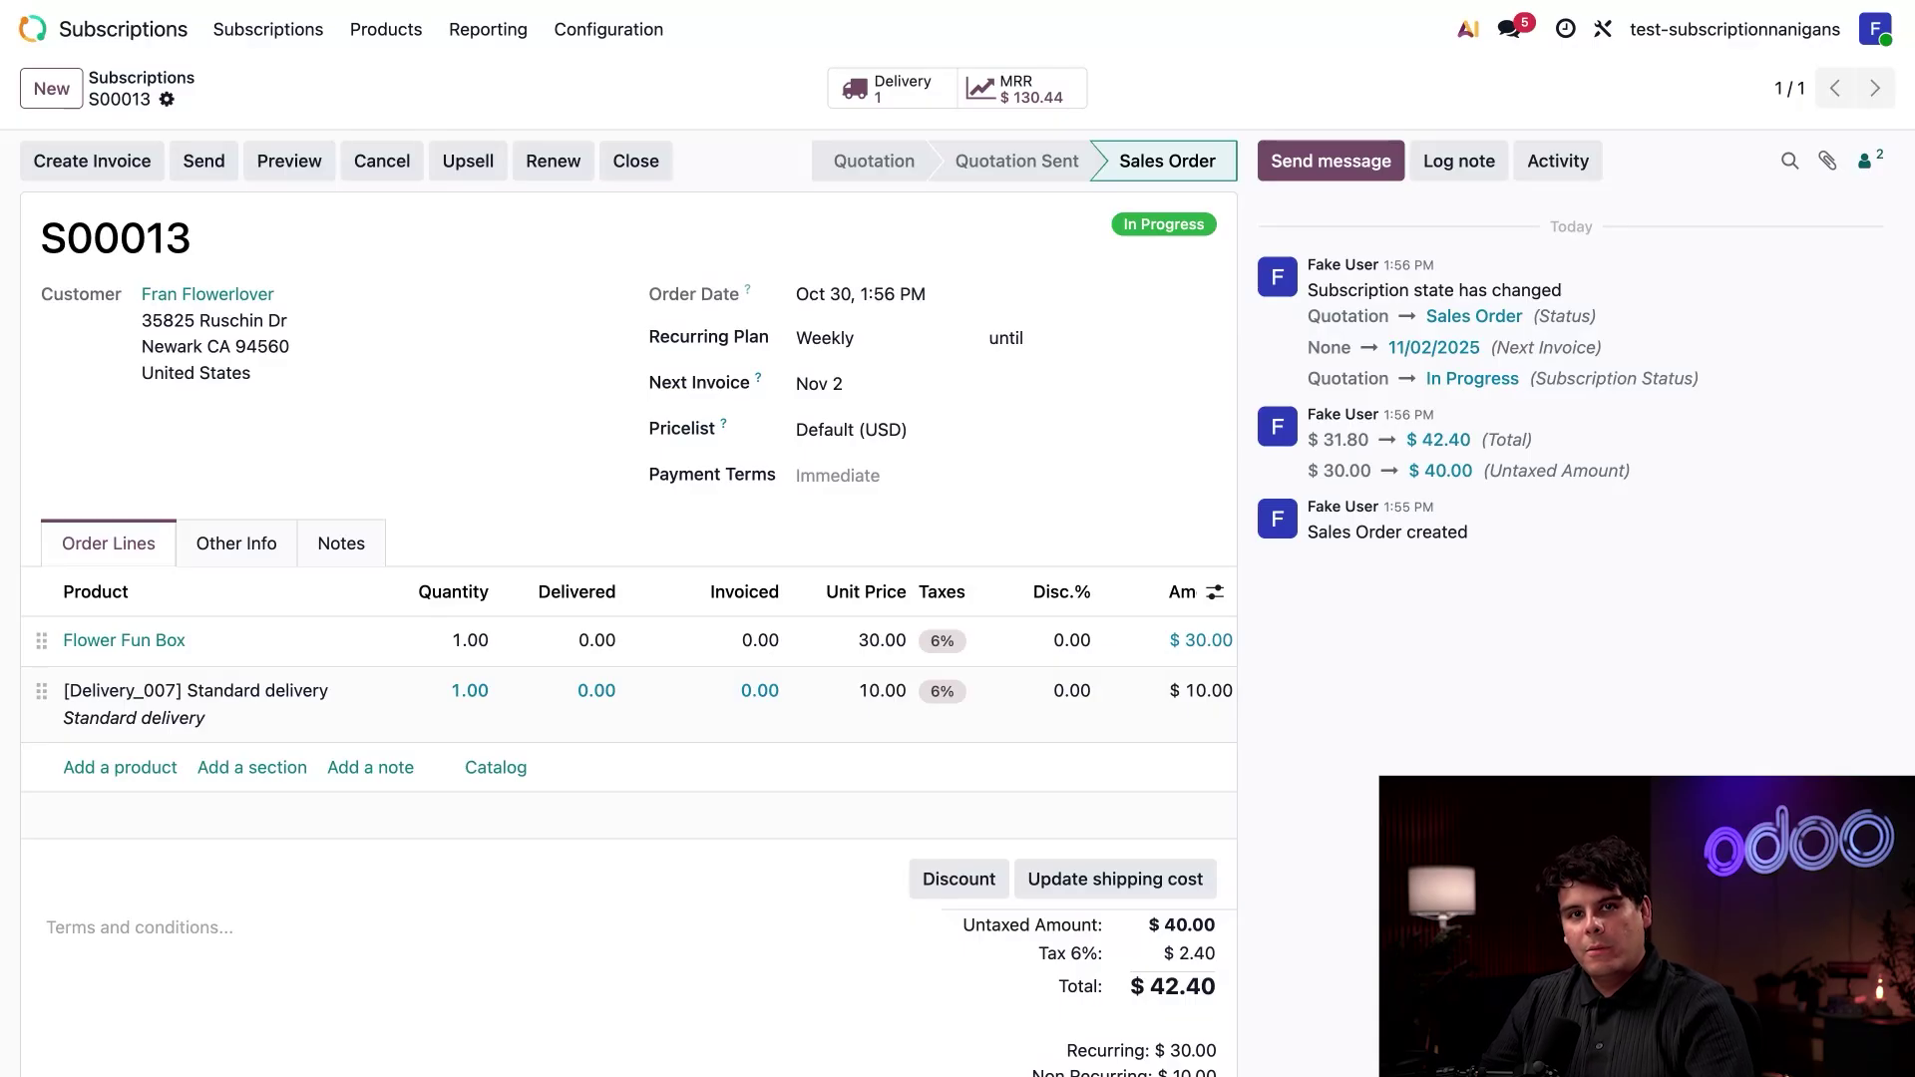
{"action": "left_click", "coordinate": [890, 88]}
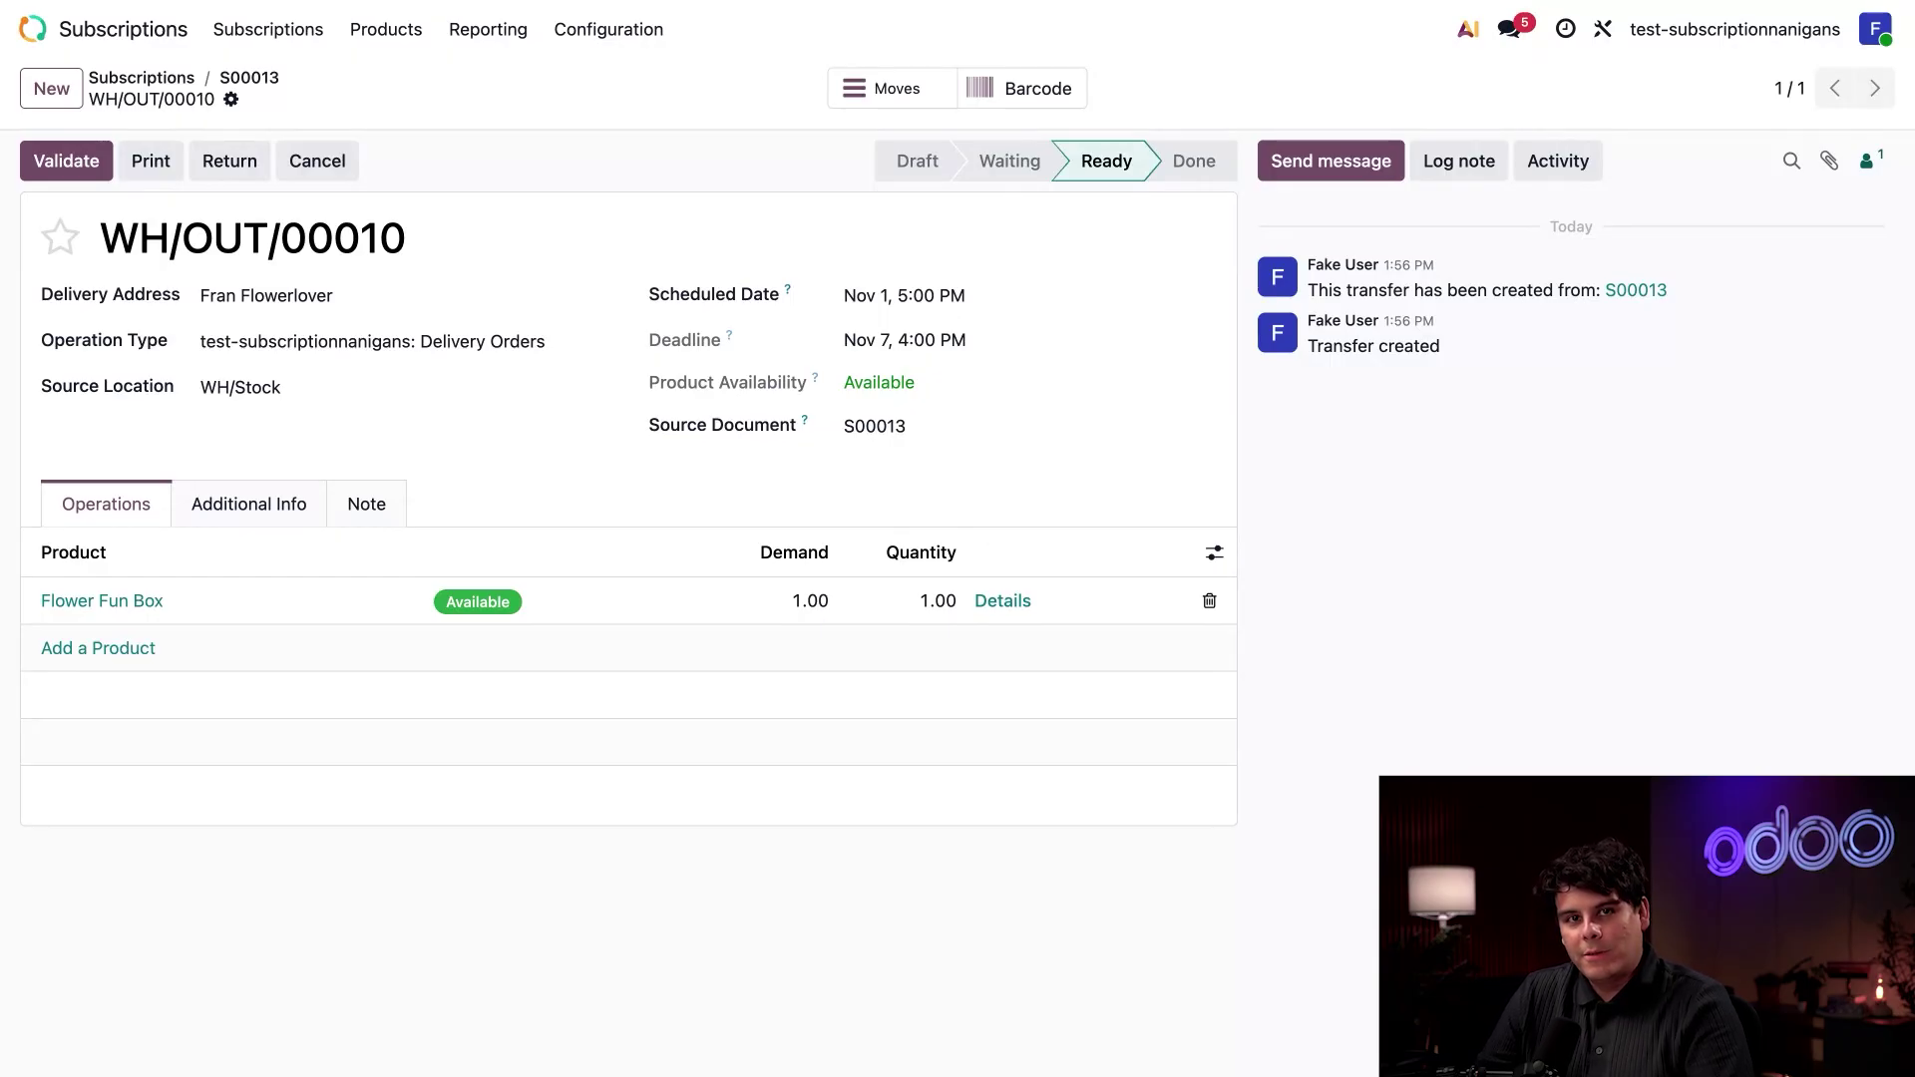
Step: Validate WH/OUT/00010 as Done and check the generated Delivery Slip PDF in the chatter
{"action": "left_click", "coordinate": [62, 165]}
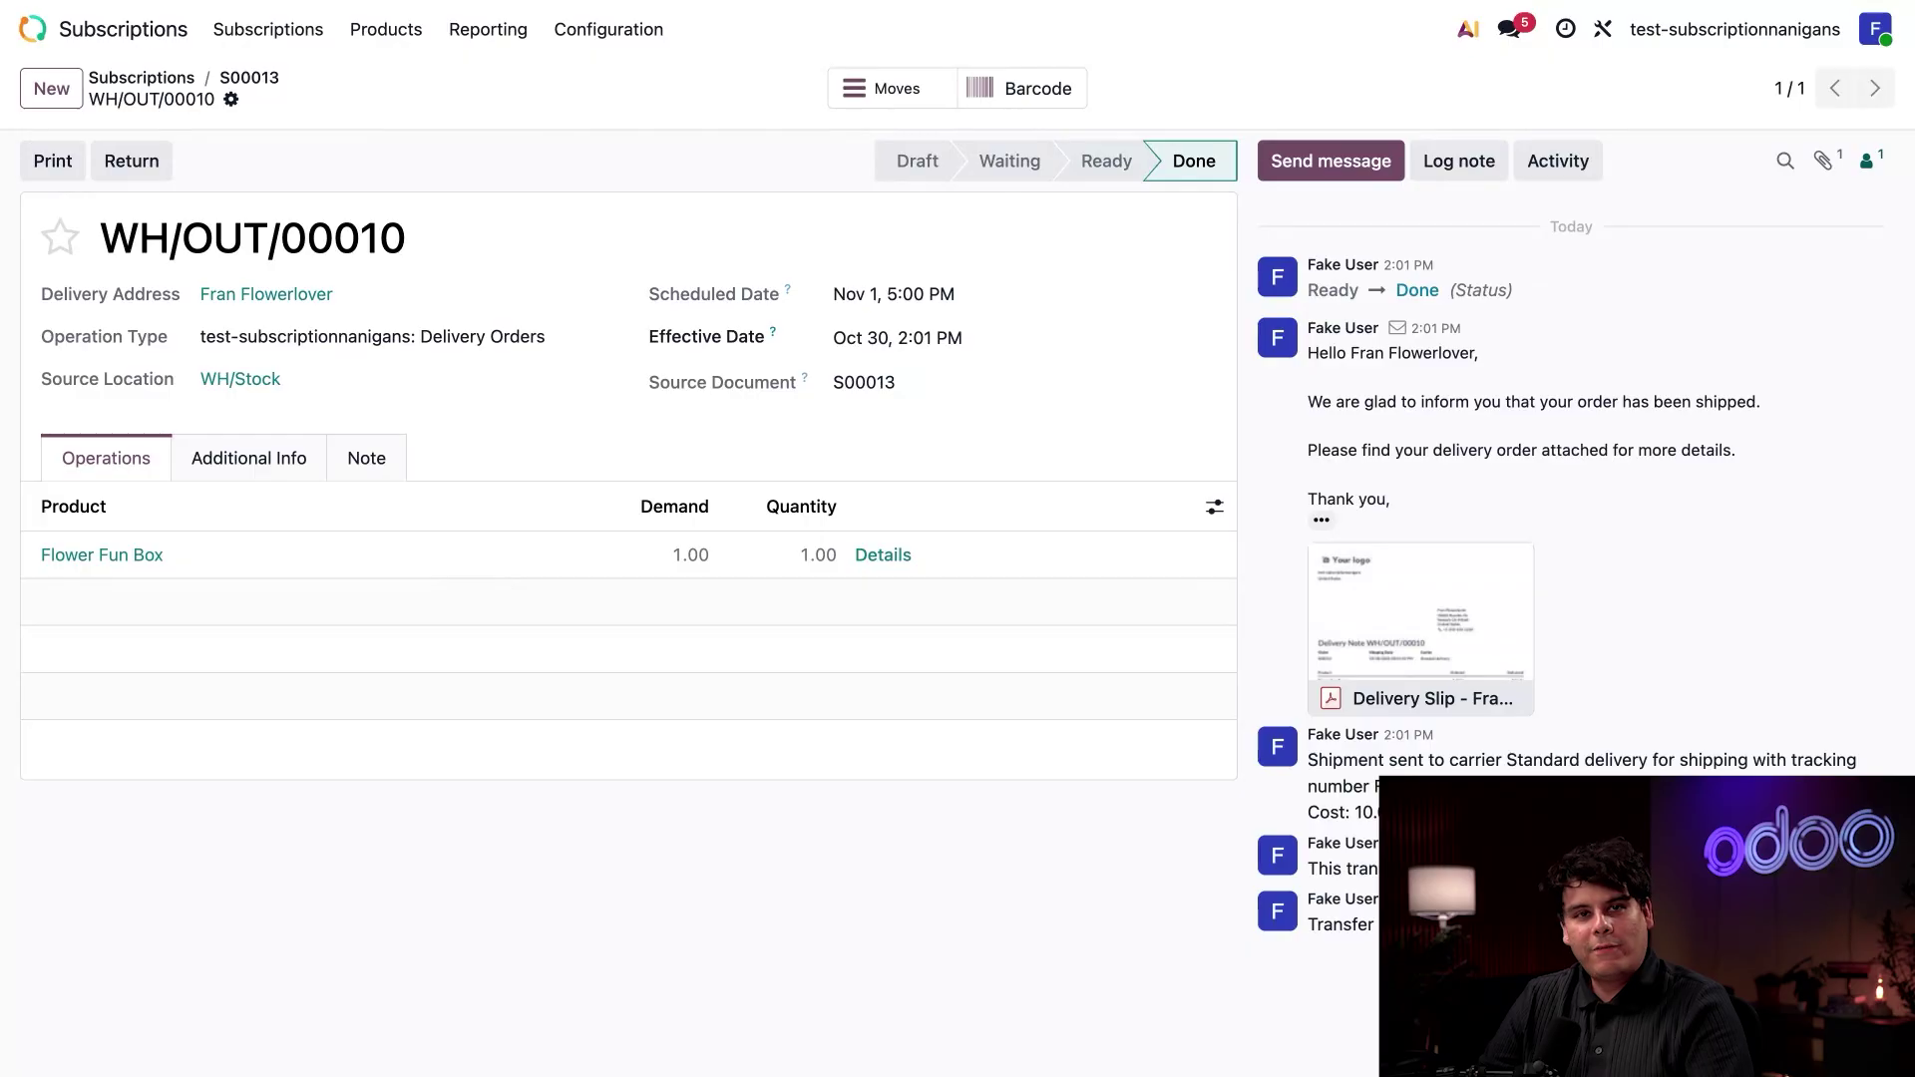
{"action": "left_click", "coordinate": [1442, 591]}
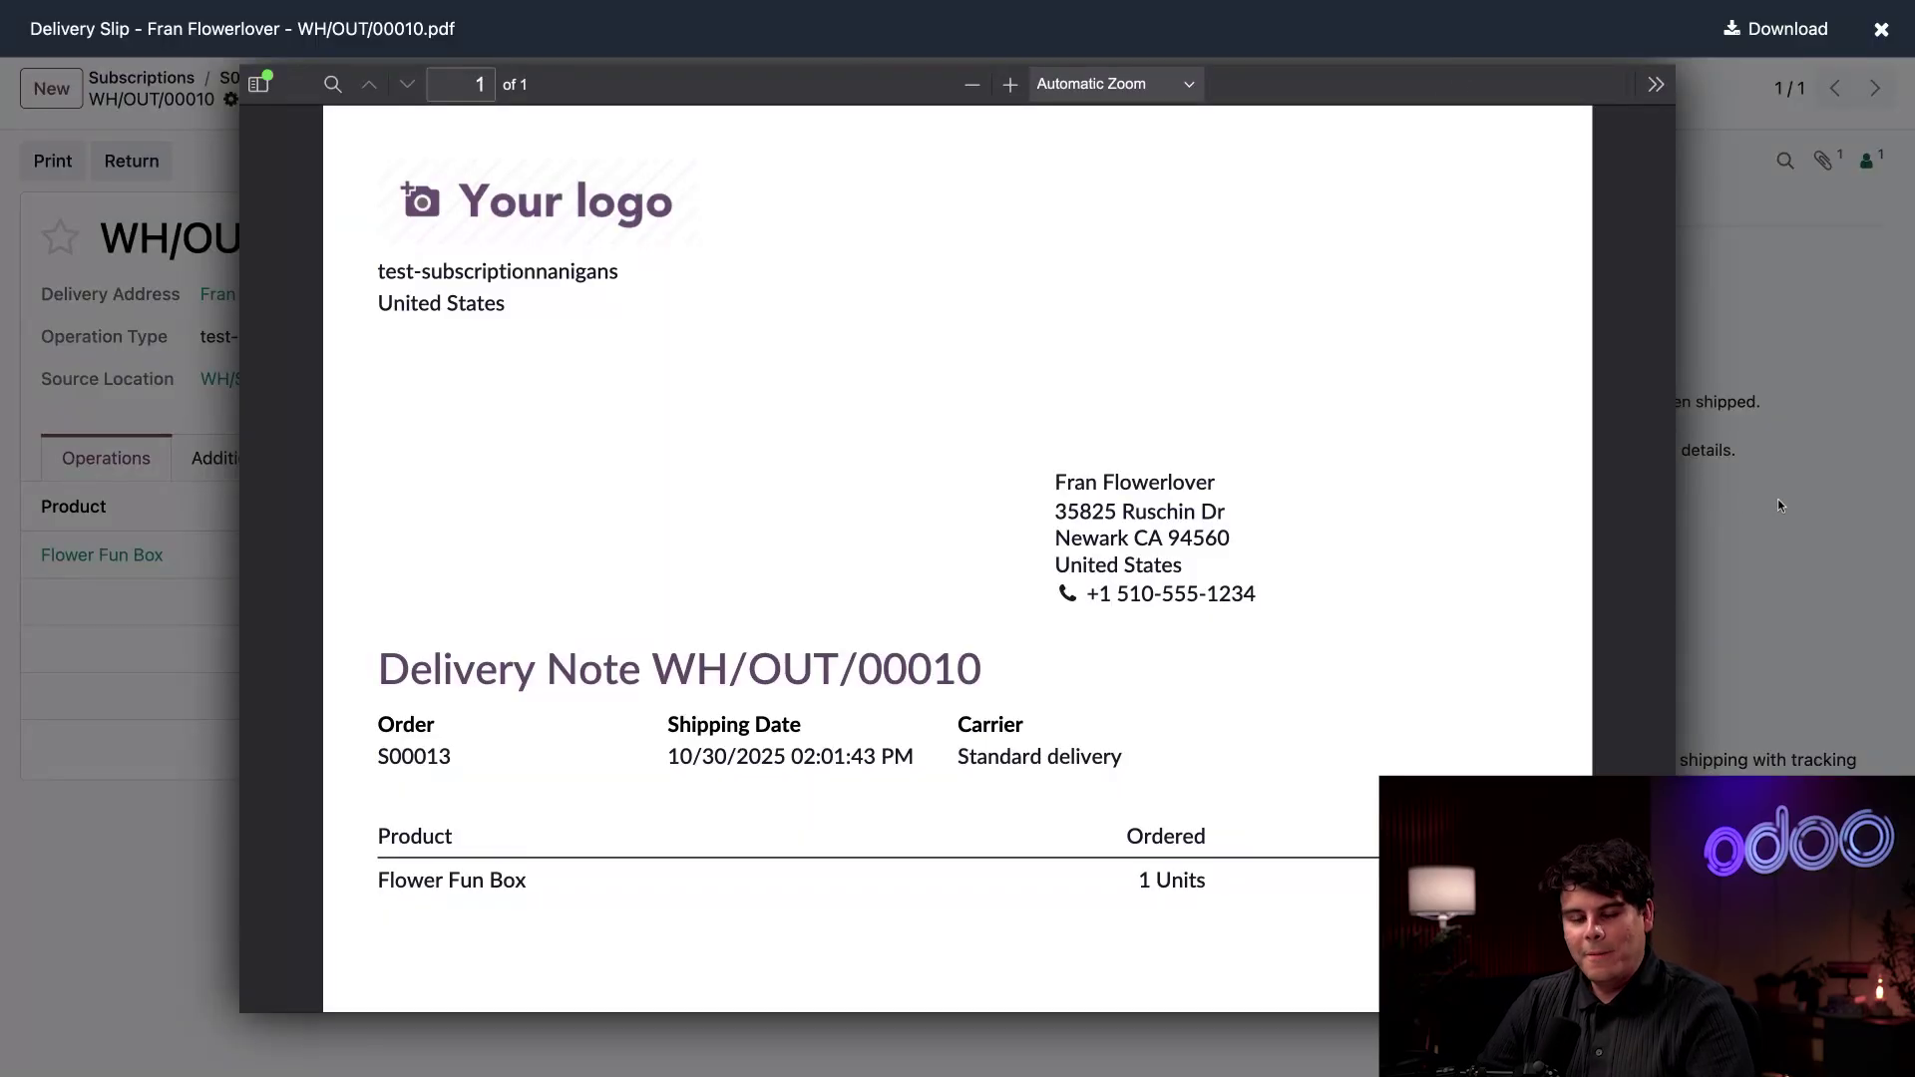
{"action": "left_click", "coordinate": [1819, 488]}
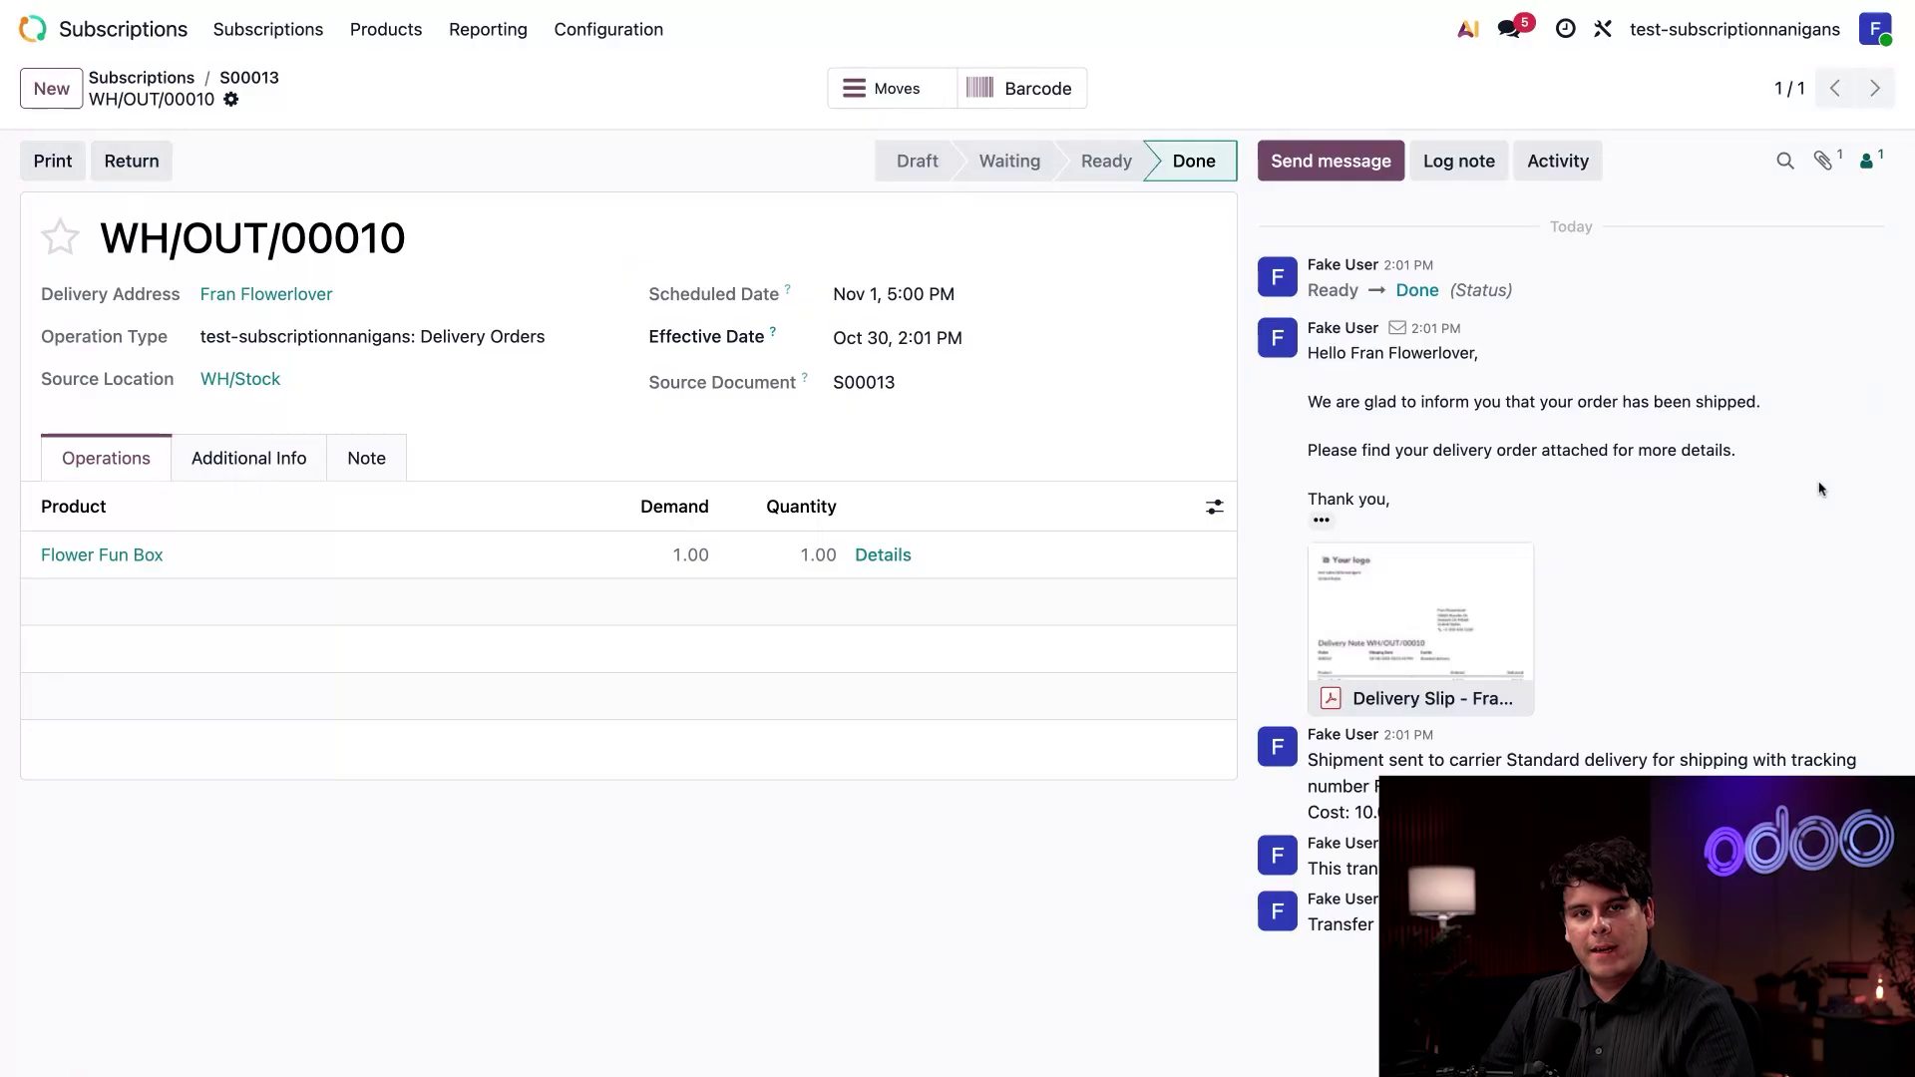